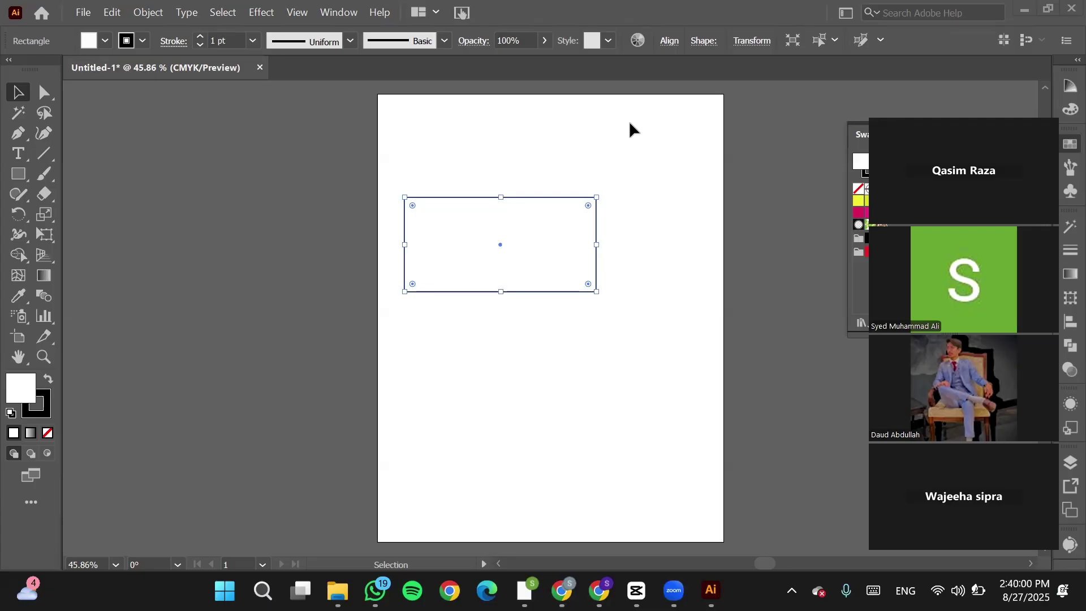
Reposition the white rectangle within the upper half of the artboard.
left_click_drag(524, 245, 556, 310)
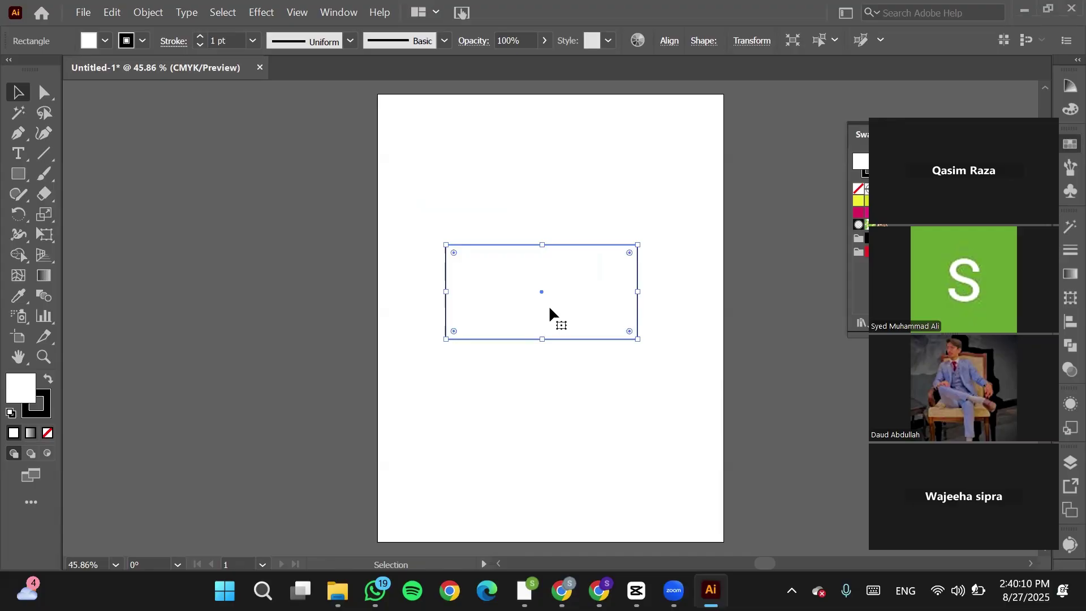
left_click_drag(549, 309, 462, 251)
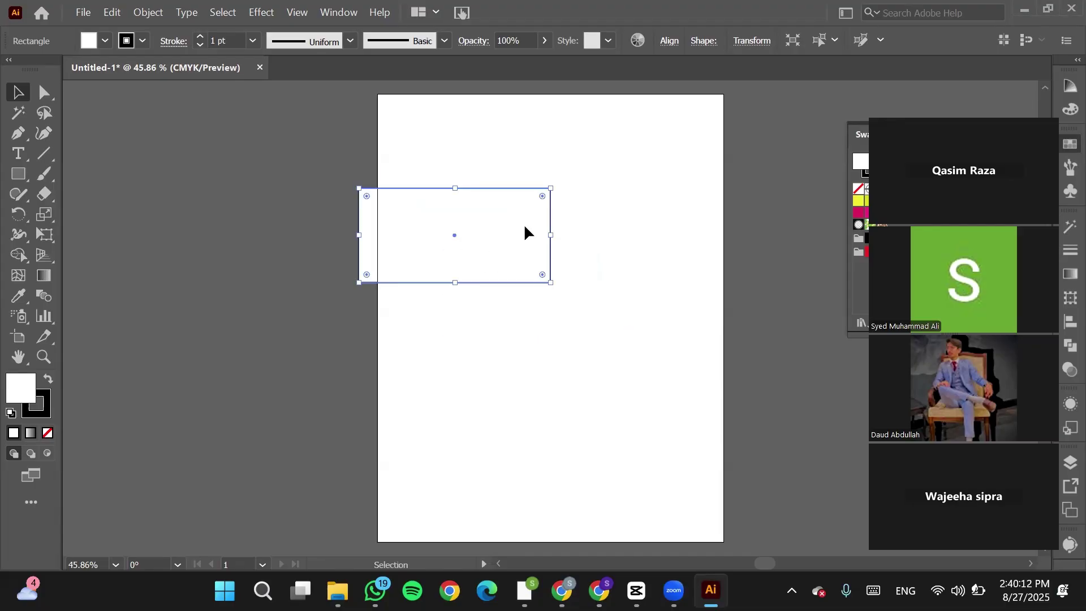
left_click_drag(525, 226, 577, 199)
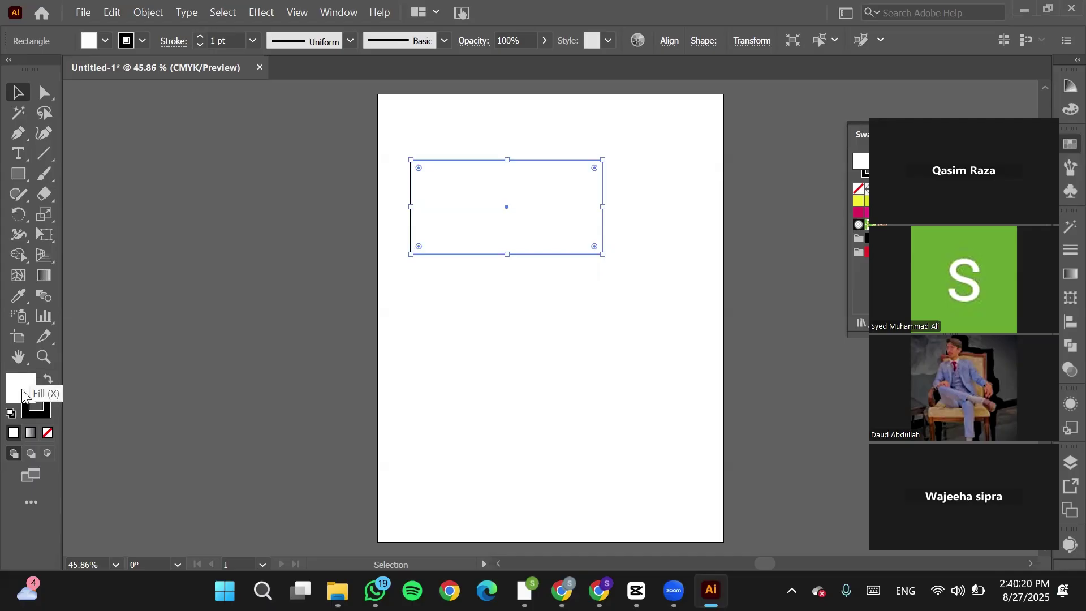
Fill the rectangle with the red swatch C=0 M=100 Y=100 K=0.
double_click(23, 394)
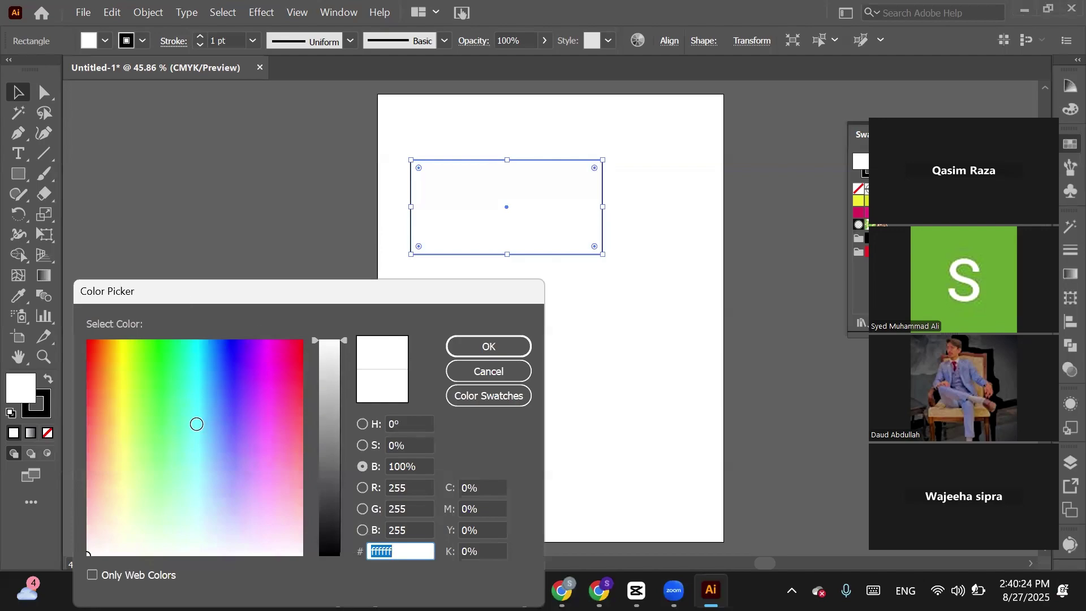
mouse_move(235, 400)
left_mouse_down()
mouse_move(260, 366)
mouse_move(232, 357)
mouse_move(230, 344)
left_mouse_up()
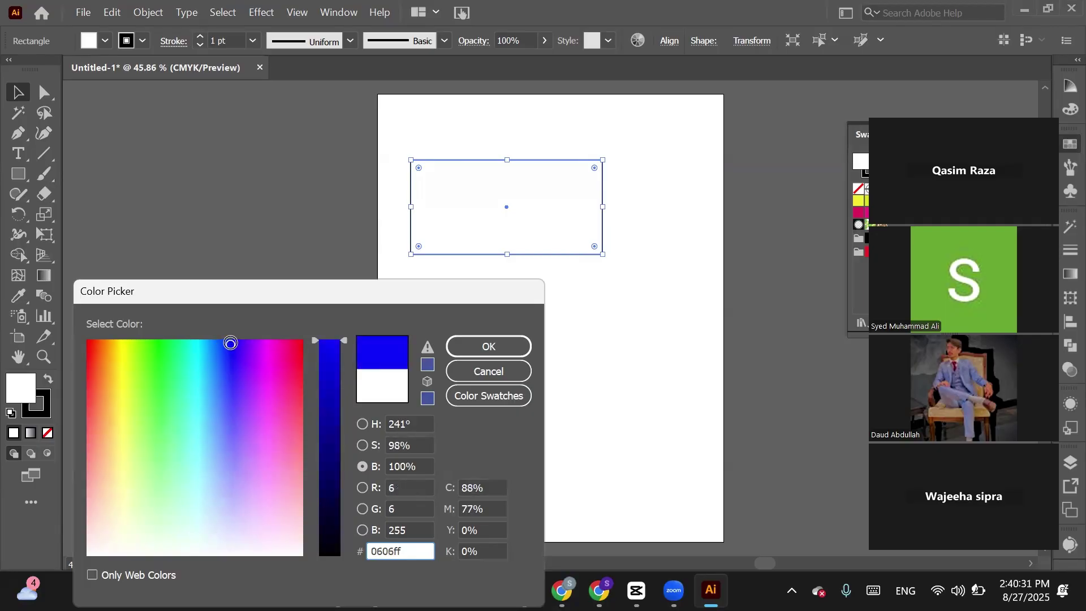
left_click(493, 398)
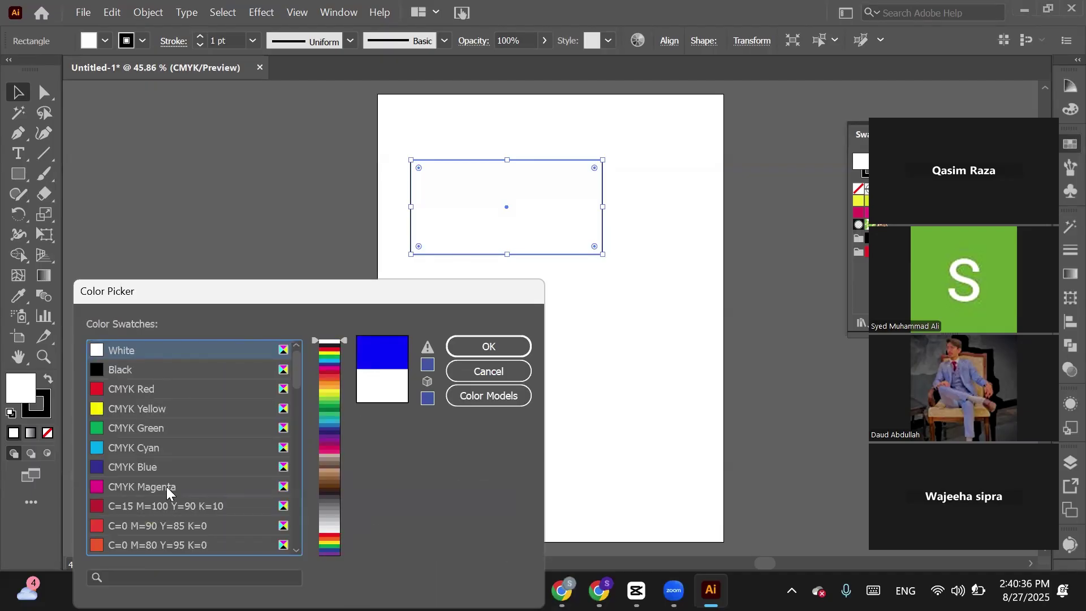
scroll(168, 492, "down", 10)
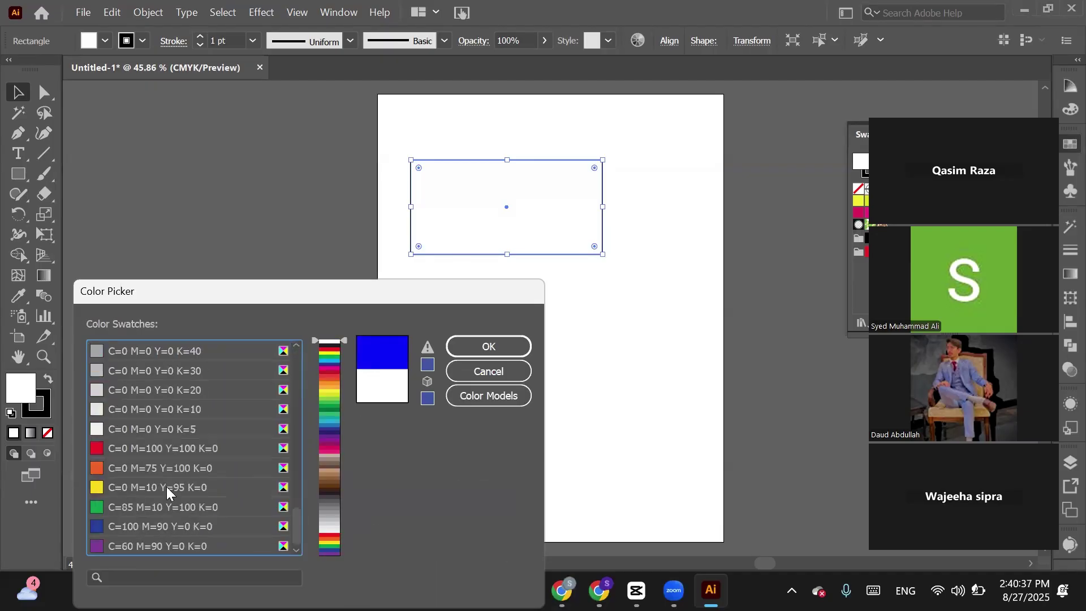
left_click(162, 452)
left_click(493, 347)
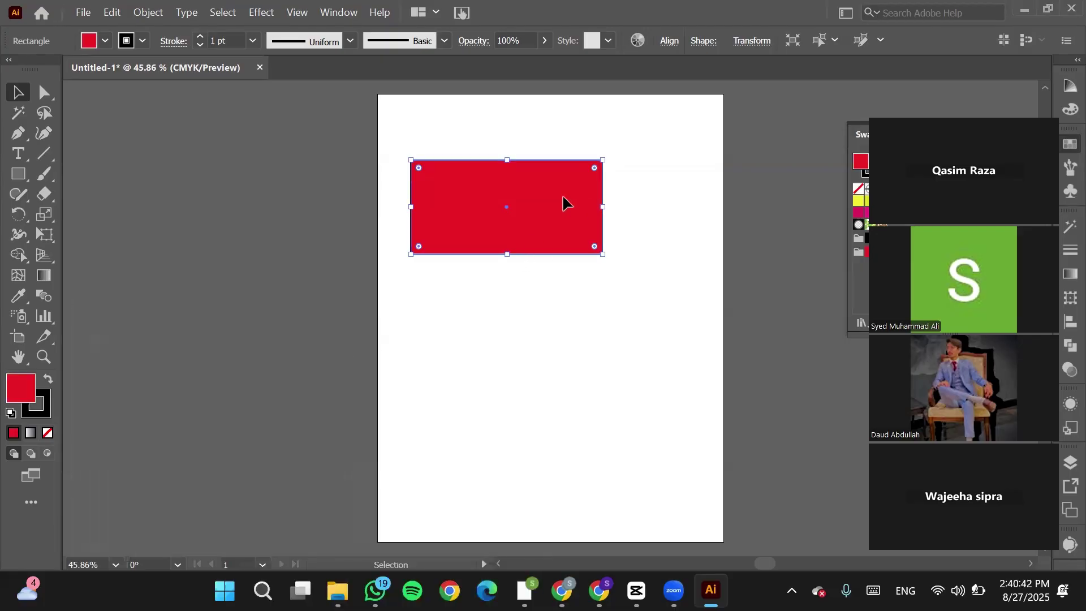
Move the red rectangle a little lower and round all four of its corners to a radius of about 25 pt.
left_click_drag(564, 198, 565, 263)
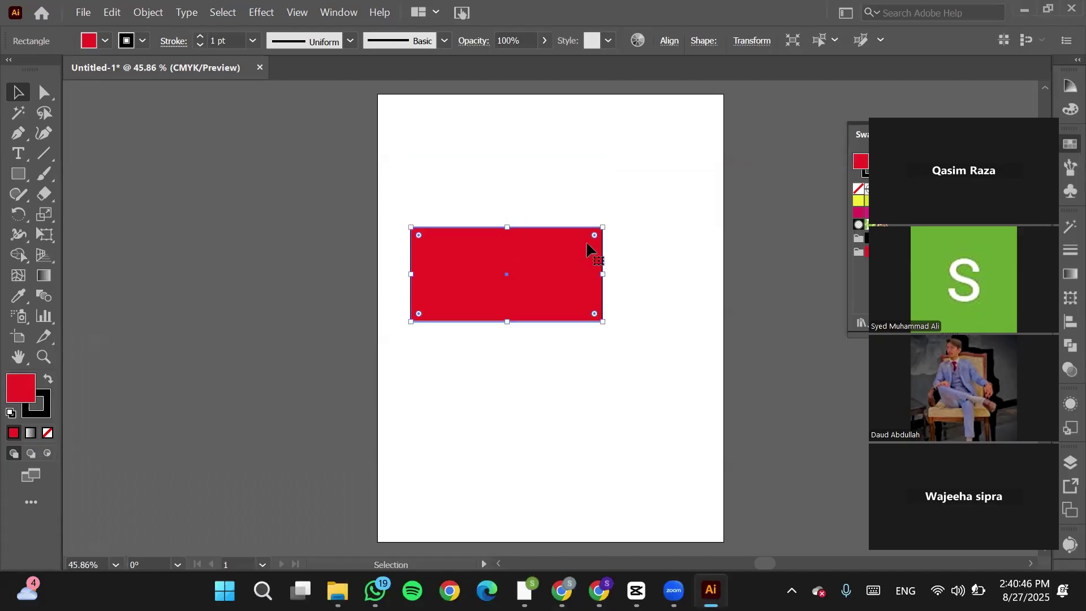
scroll(594, 237, "left", 4)
scroll(594, 237, "up", 1)
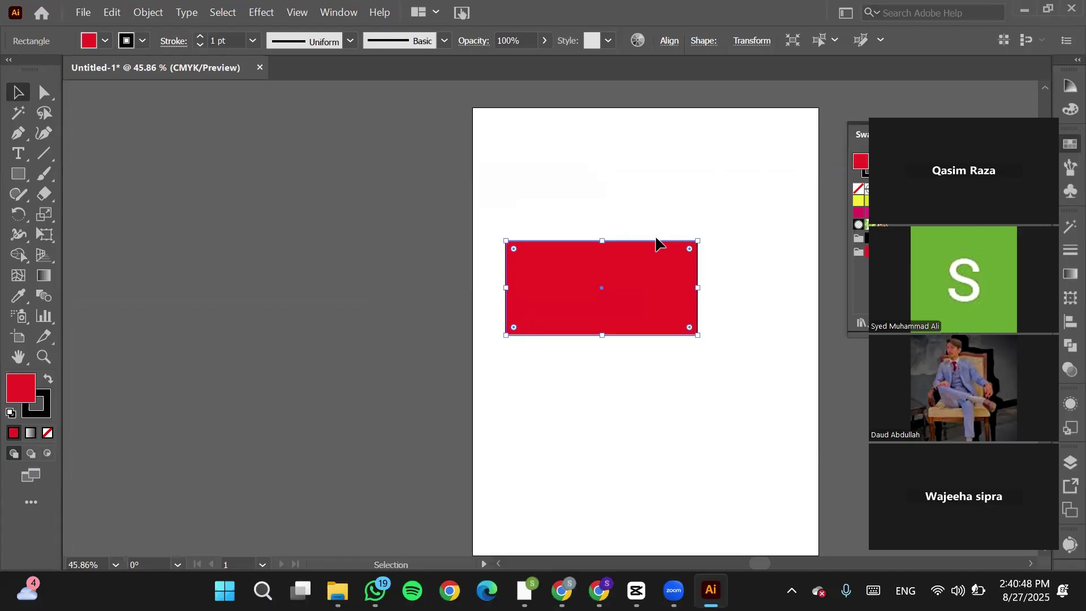
scroll(680, 246, "up", 8)
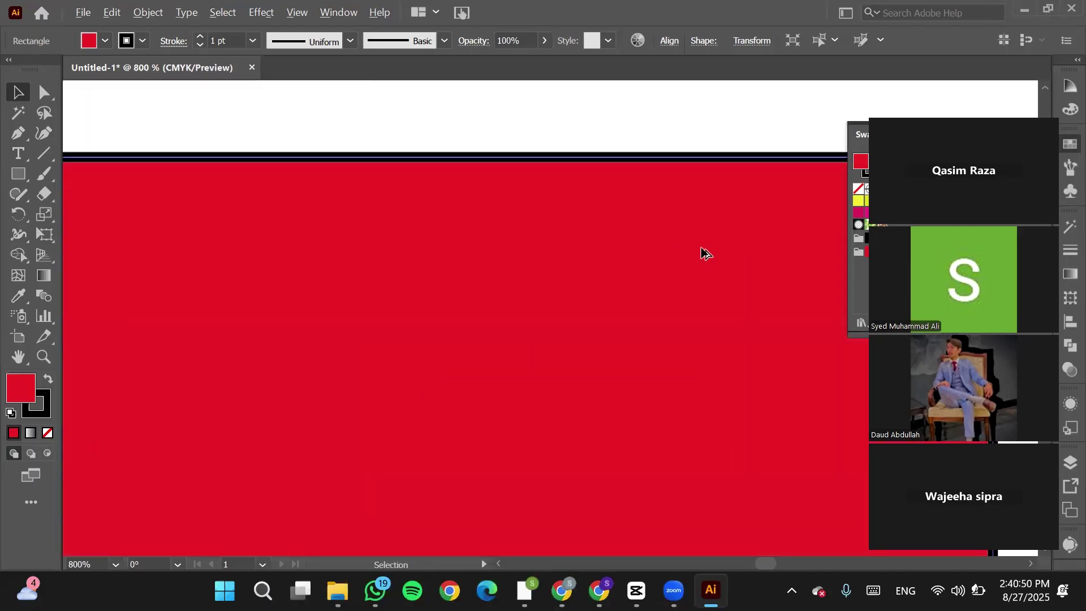
scroll(701, 250, "down", 5)
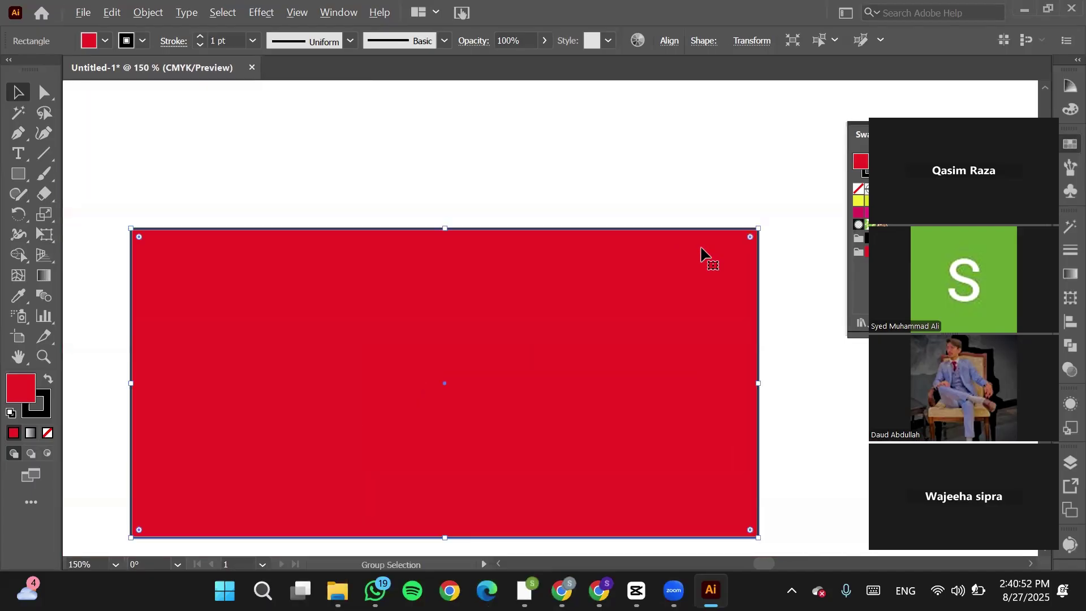
scroll(703, 255, "down", 1)
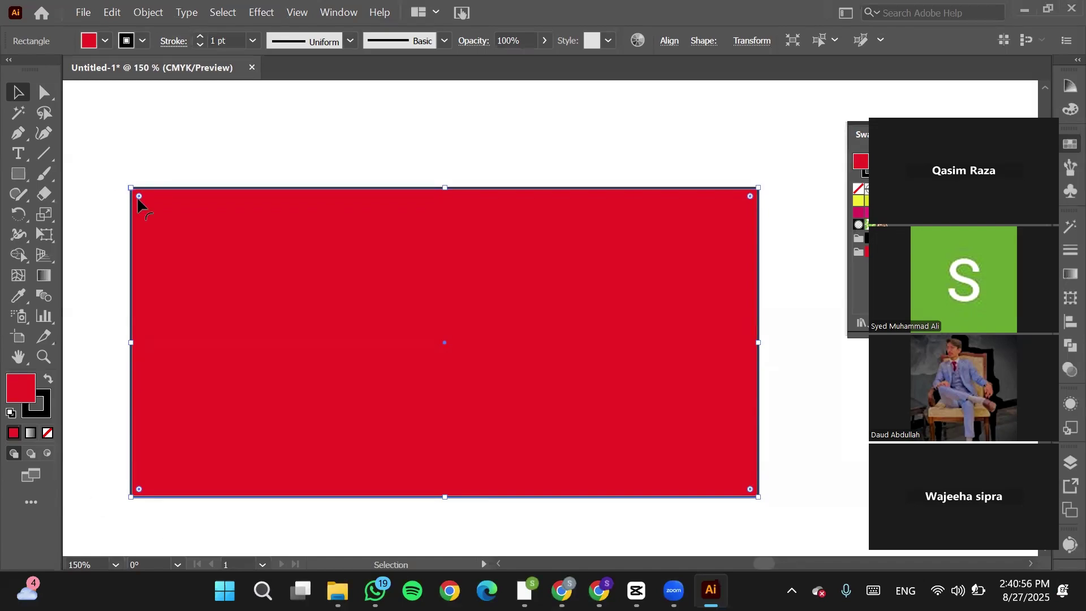
mouse_move(139, 198)
left_mouse_down()
mouse_move(213, 245)
mouse_move(280, 263)
mouse_move(177, 194)
mouse_move(136, 181)
left_mouse_up()
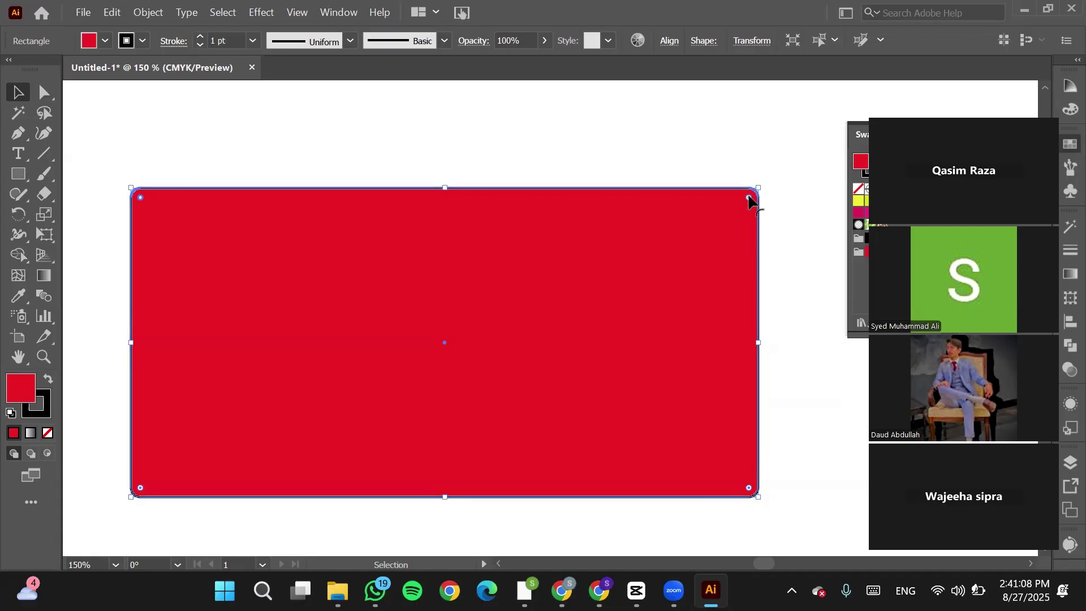
left_click_drag(751, 201, 690, 215)
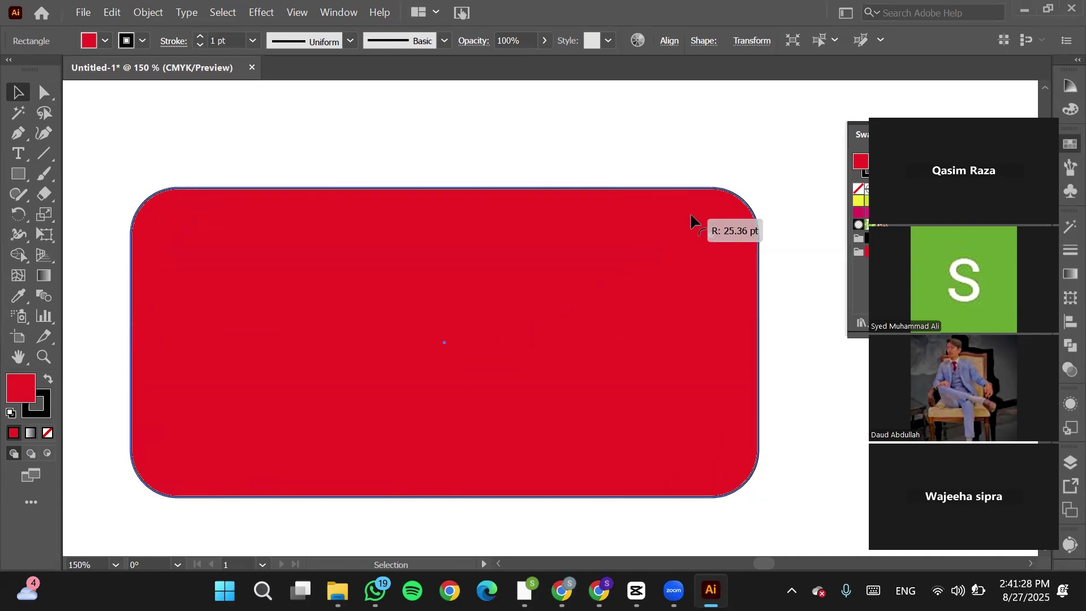
left_click_drag(690, 216, 690, 216)
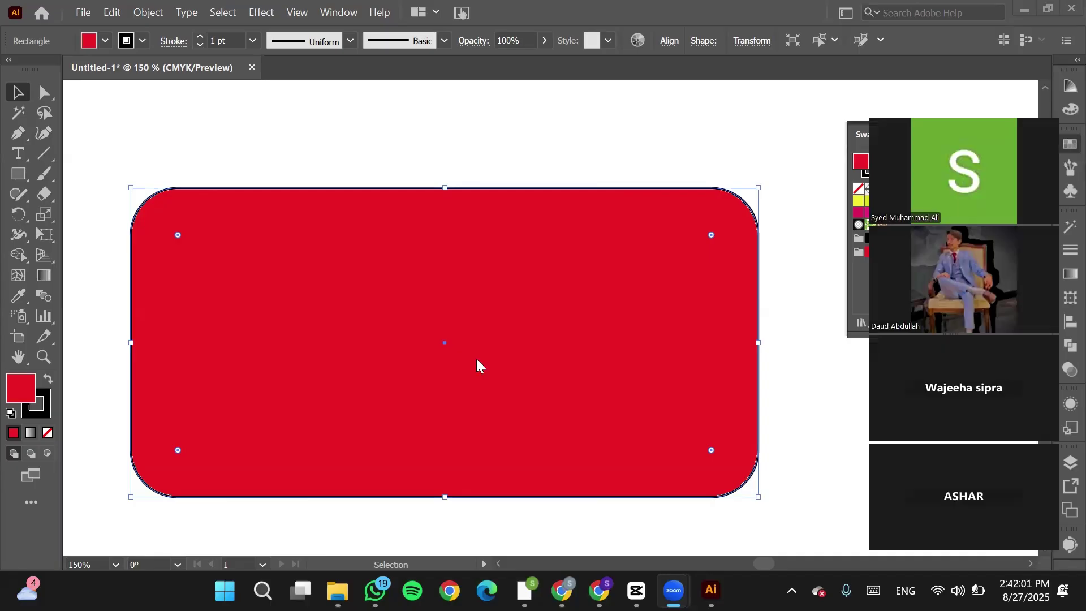
left_click(475, 360)
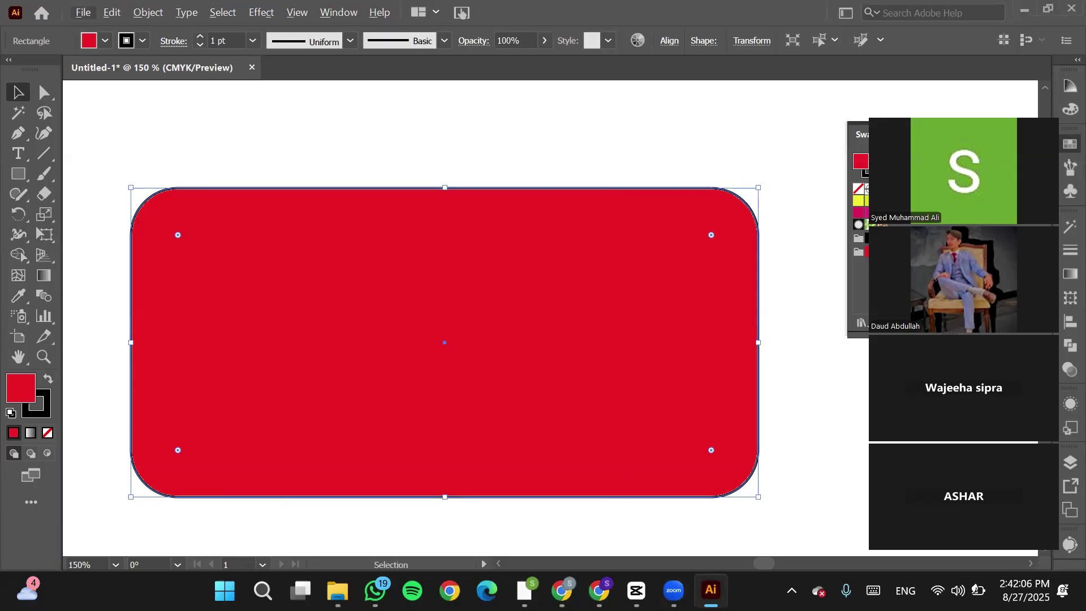
key("alt")
left_click_drag(417, 424, 364, 423)
scroll(529, 407, "down", 5)
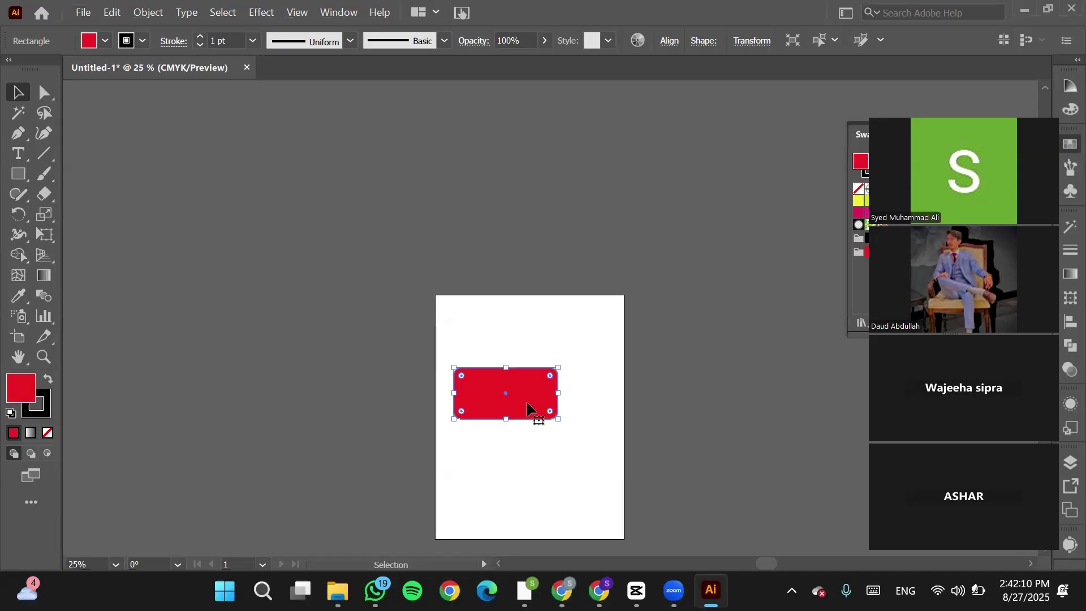
scroll(512, 430, "up", 1)
scroll(514, 435, "up", 2)
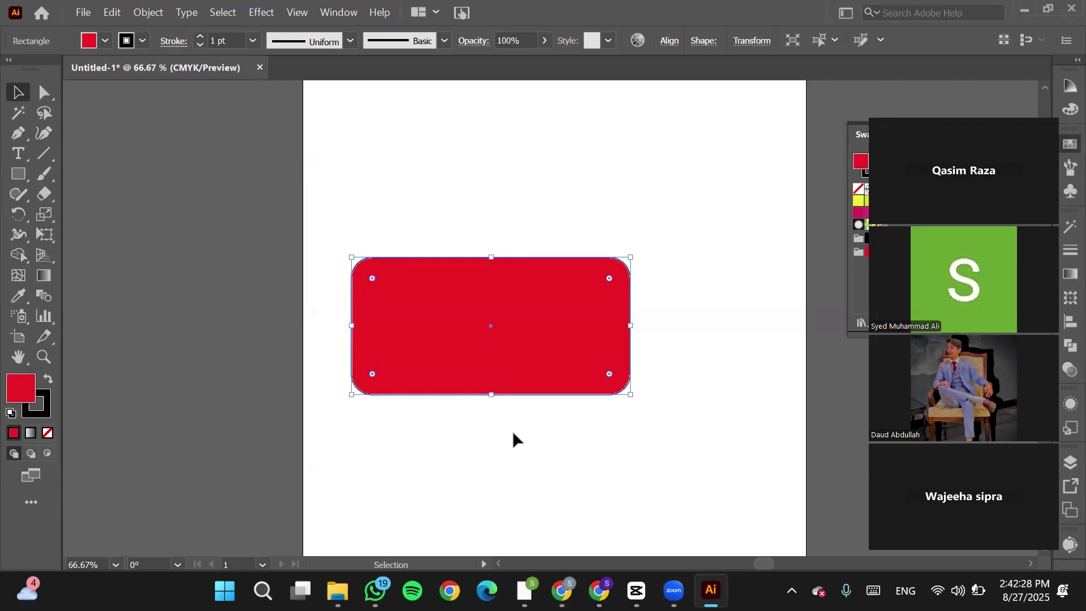
Undo the last corner rounding on the red rectangle and restore it.
key("ctrl+equal")
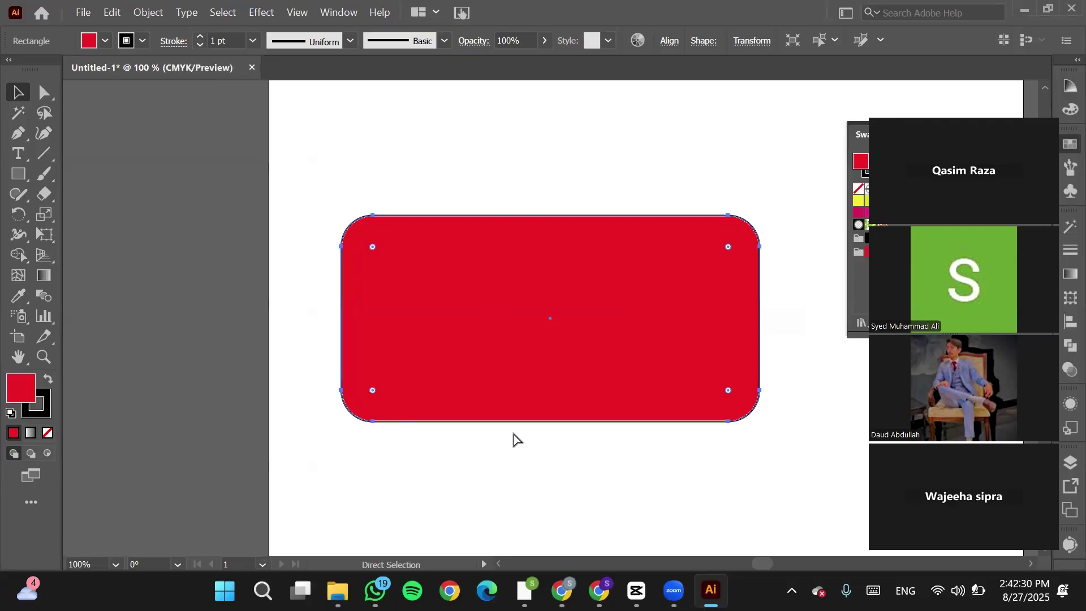
key("ctrl+minus")
key("a")
key("ctrl+equal")
key("ctrl+minus")
key("ctrl+1")
key("v")
key("a")
key("ctrl+z")
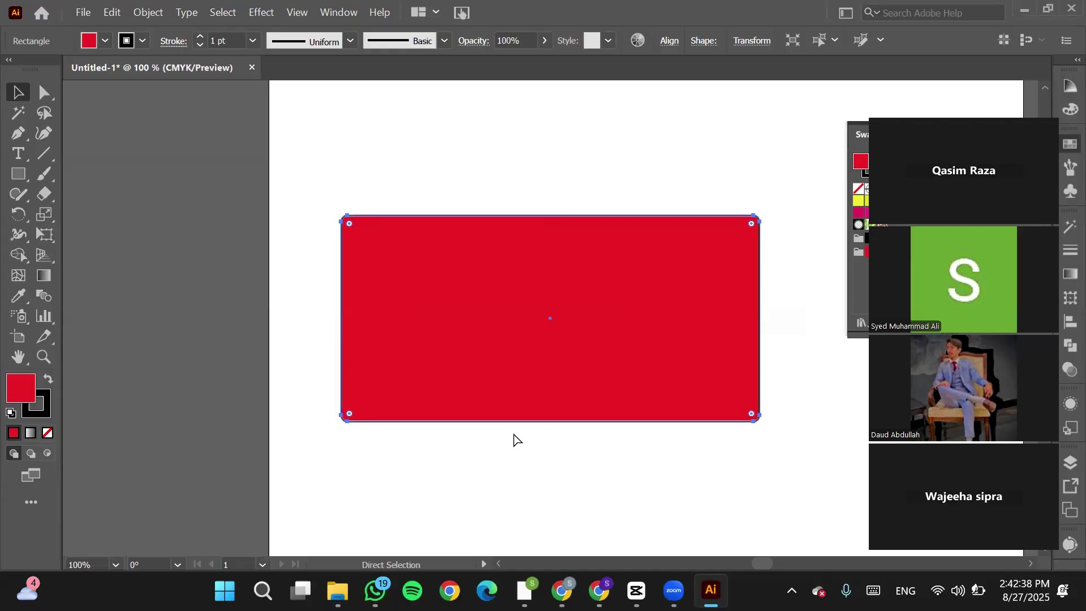
key("ctrl+shift+z")
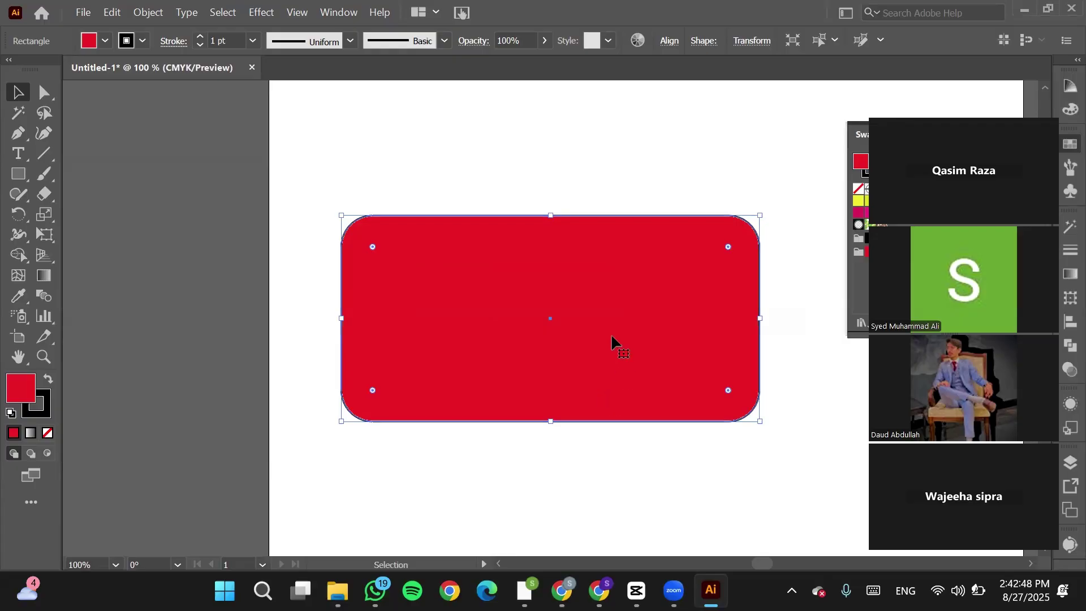
Move the rounded rectangle slightly up and toward the middle of the artboard's width.
scroll(611, 334, "right", 5)
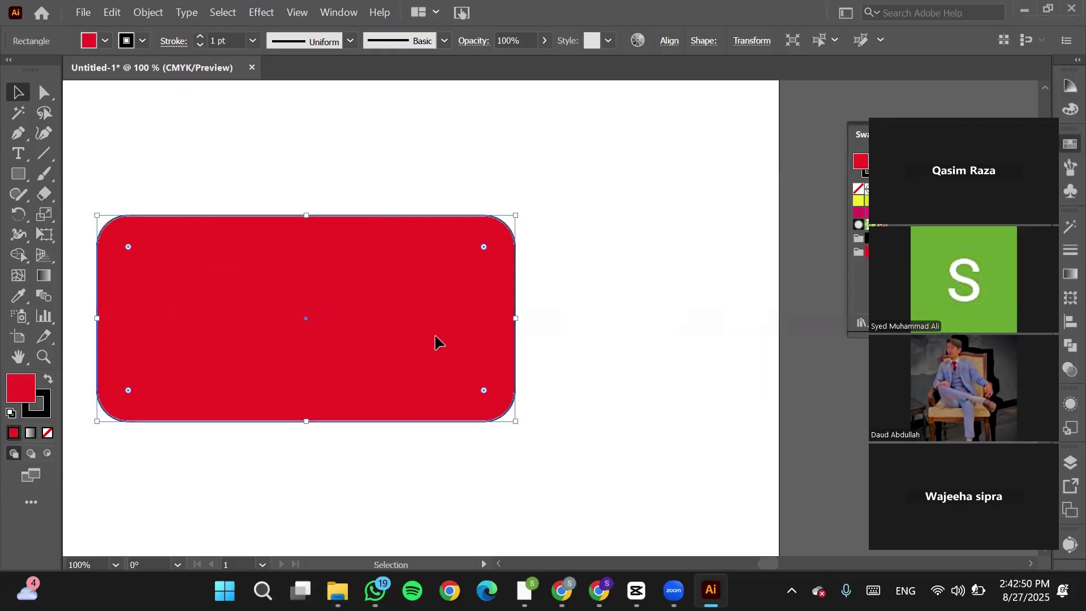
left_click_drag(434, 332, 532, 291)
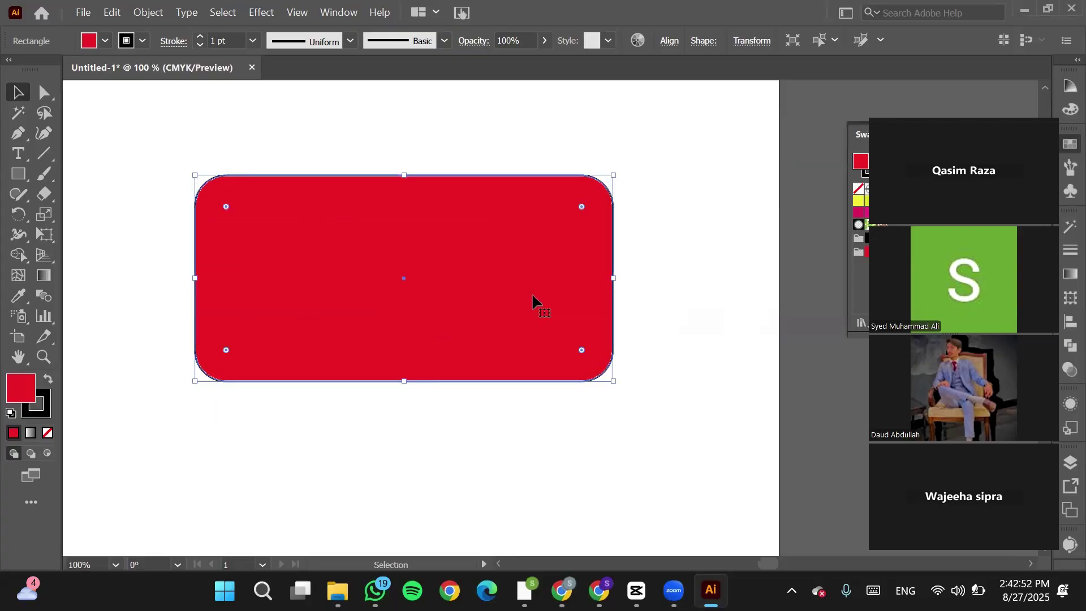
key("Return")
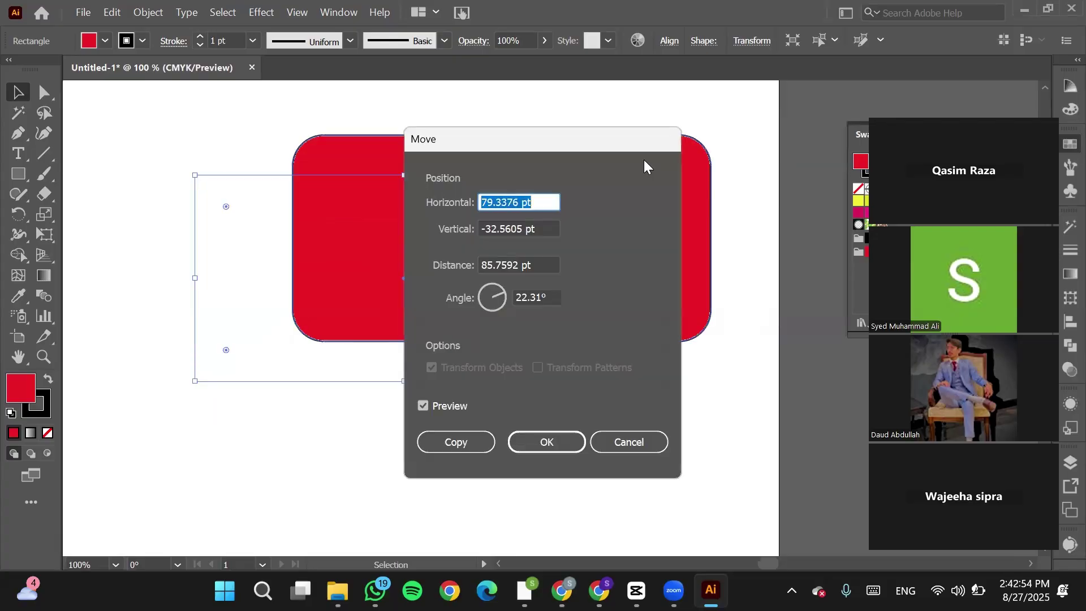
left_click(628, 445)
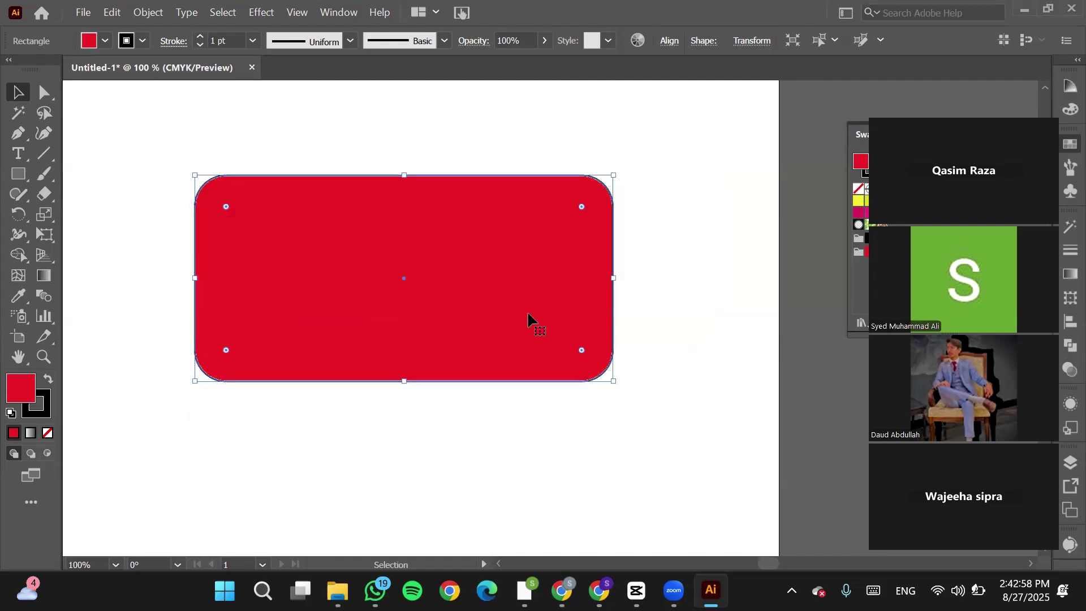
Duplicate the rounded rectangle slightly below the original and delete the copy.
scroll(528, 313, "down", 4)
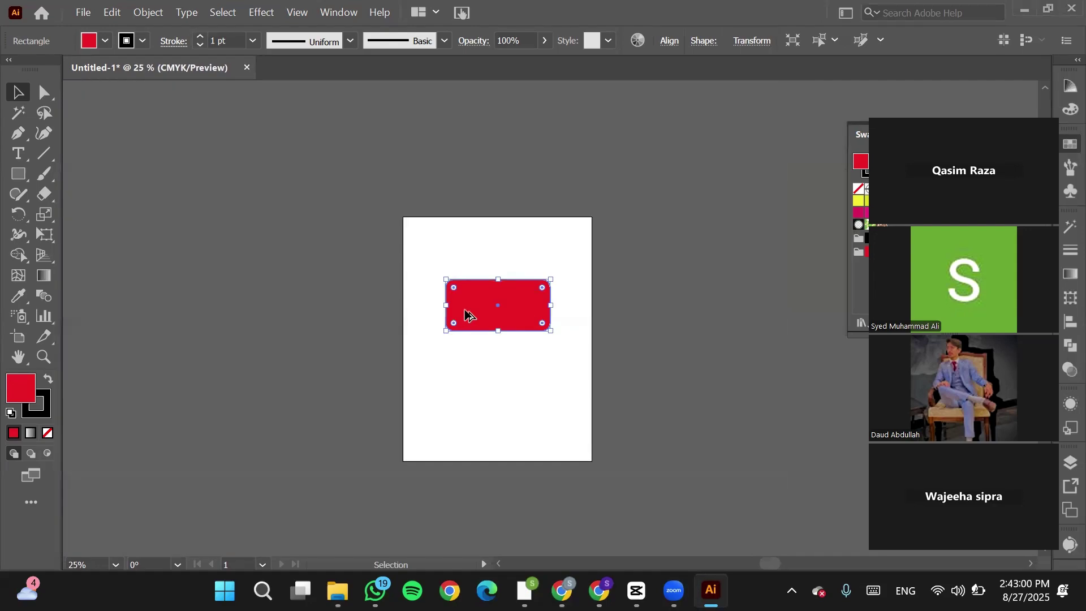
scroll(474, 311, "up", 3)
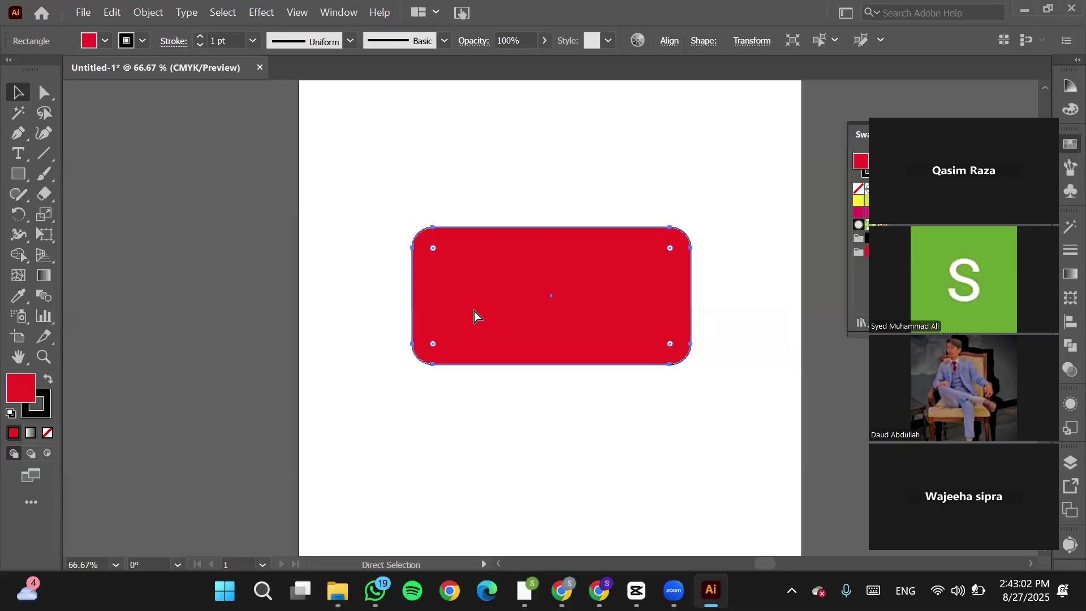
key("ctrl+d")
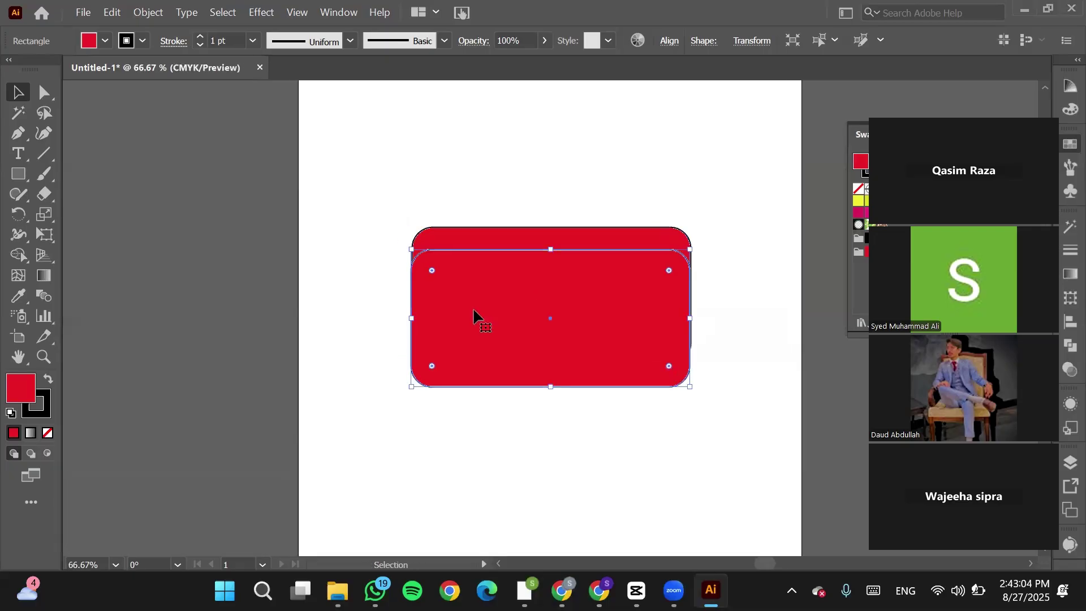
mouse_move(606, 293)
left_mouse_down()
mouse_move(606, 421)
mouse_move(610, 283)
left_mouse_up()
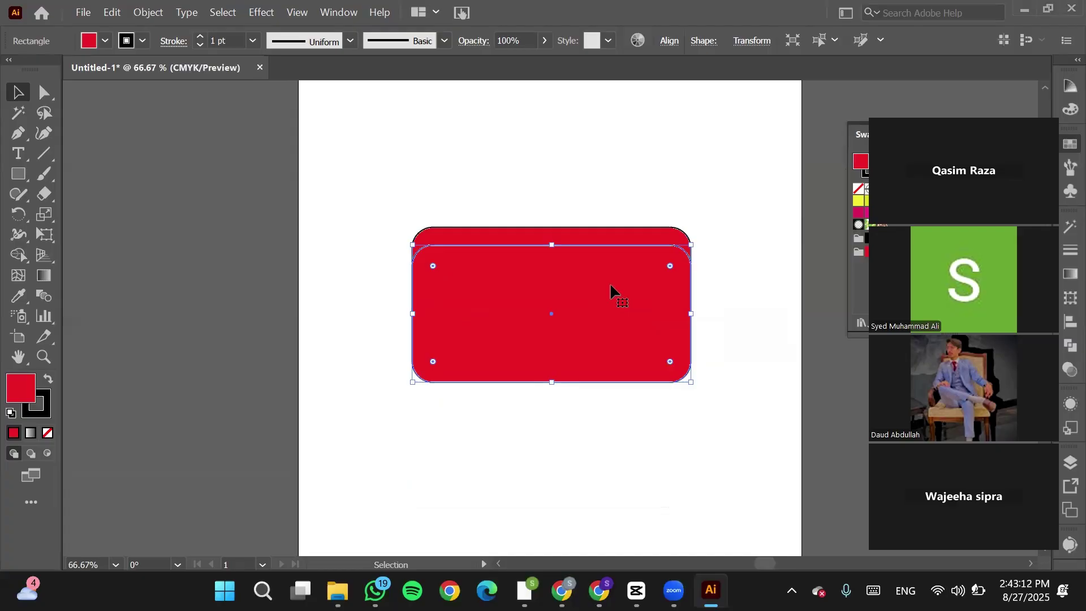
key("Delete")
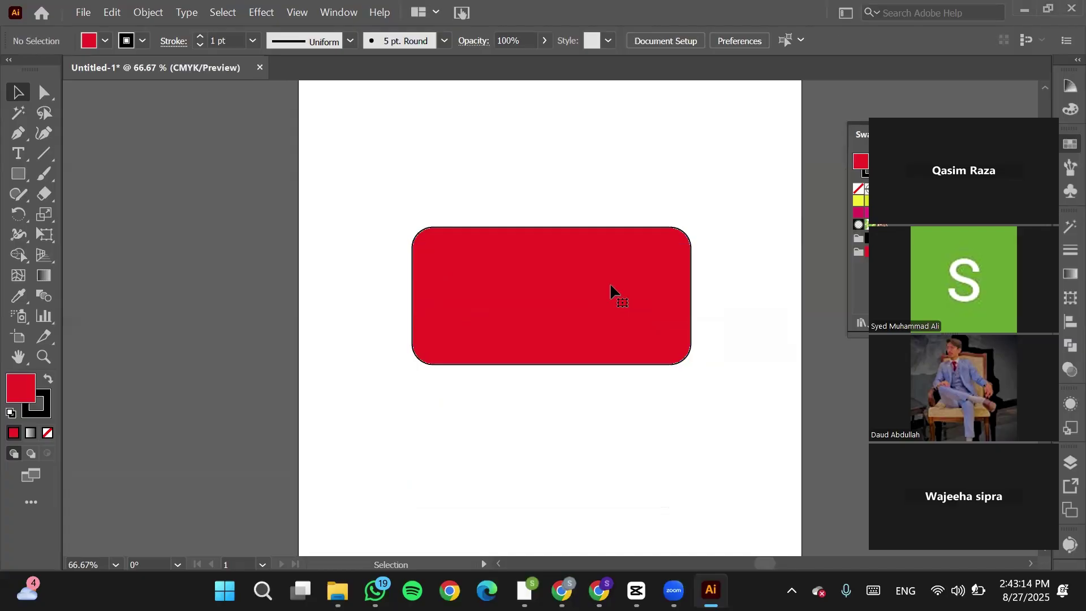
Place a copy of the rounded rectangle across the artboard's left edge, overlapping the original's upper-left corner, and shift the original slightly up.
left_click(610, 290)
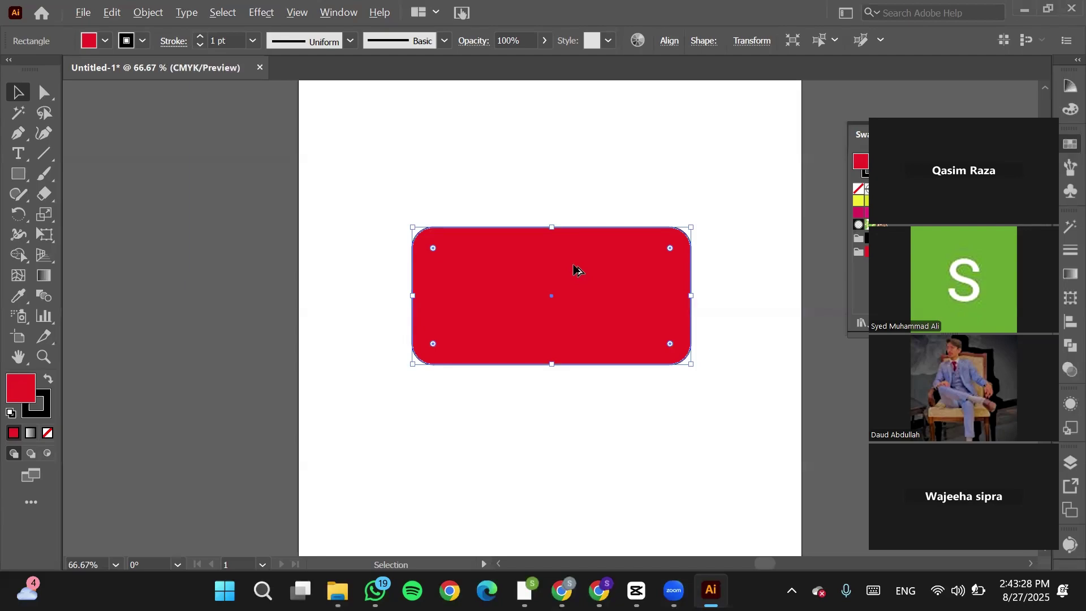
left_click_drag(574, 269, 315, 177)
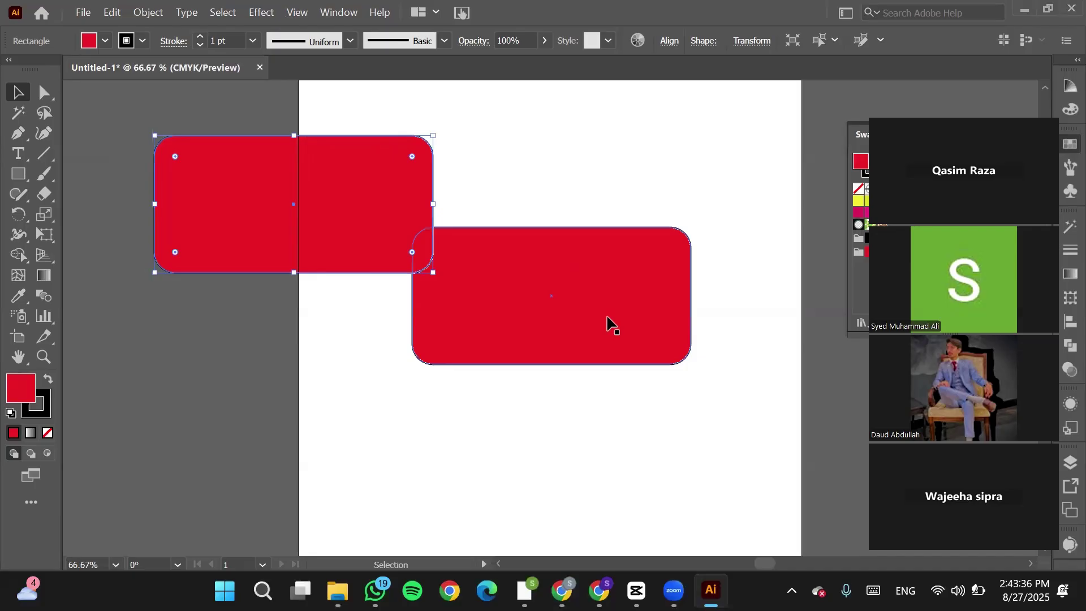
left_click_drag(607, 316, 606, 293)
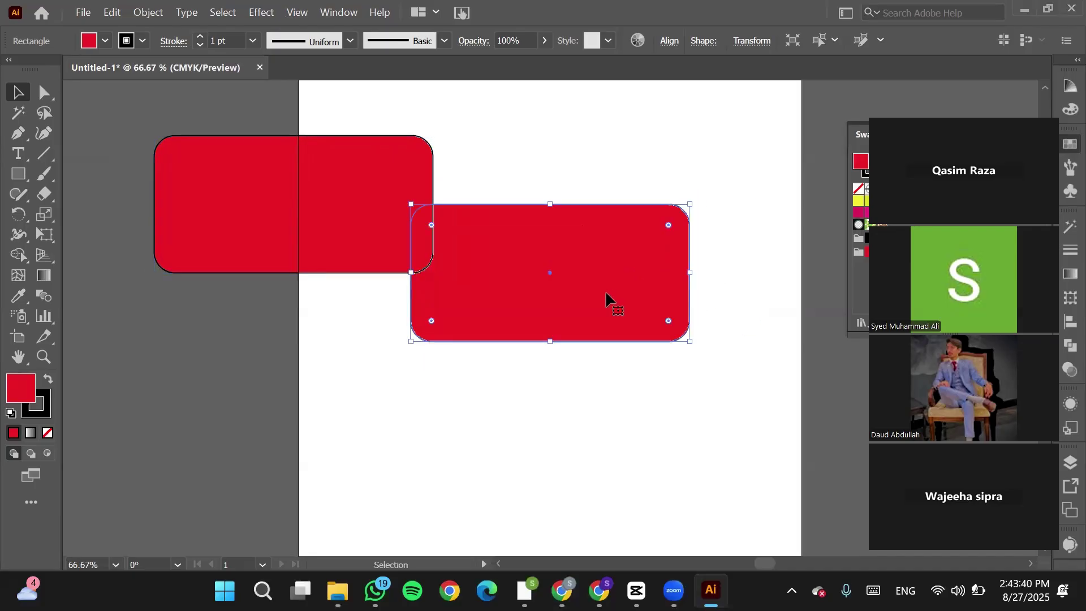
left_click(670, 168)
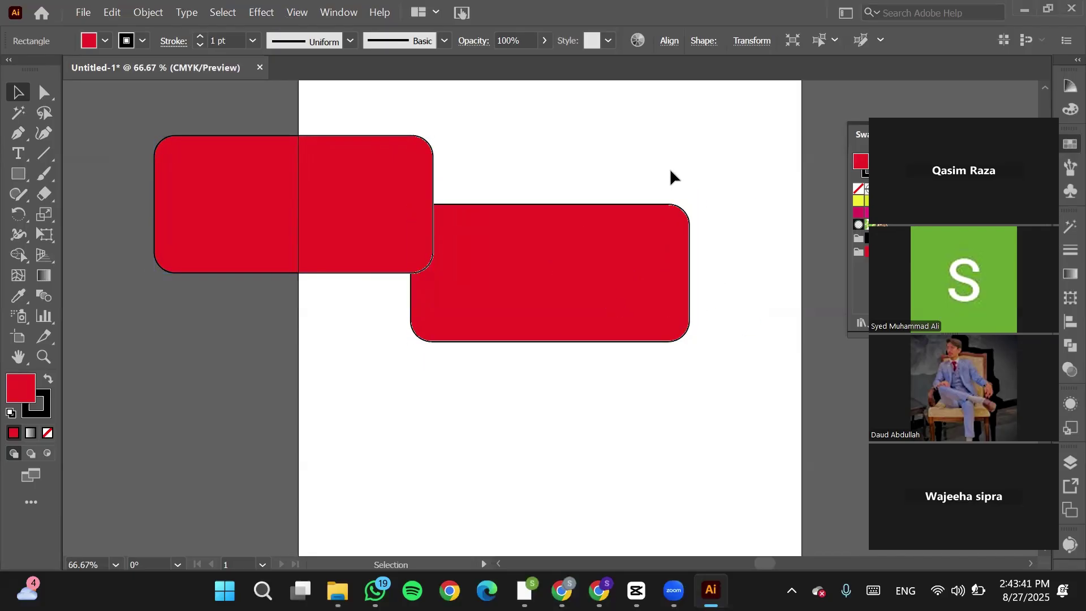
left_click(356, 215)
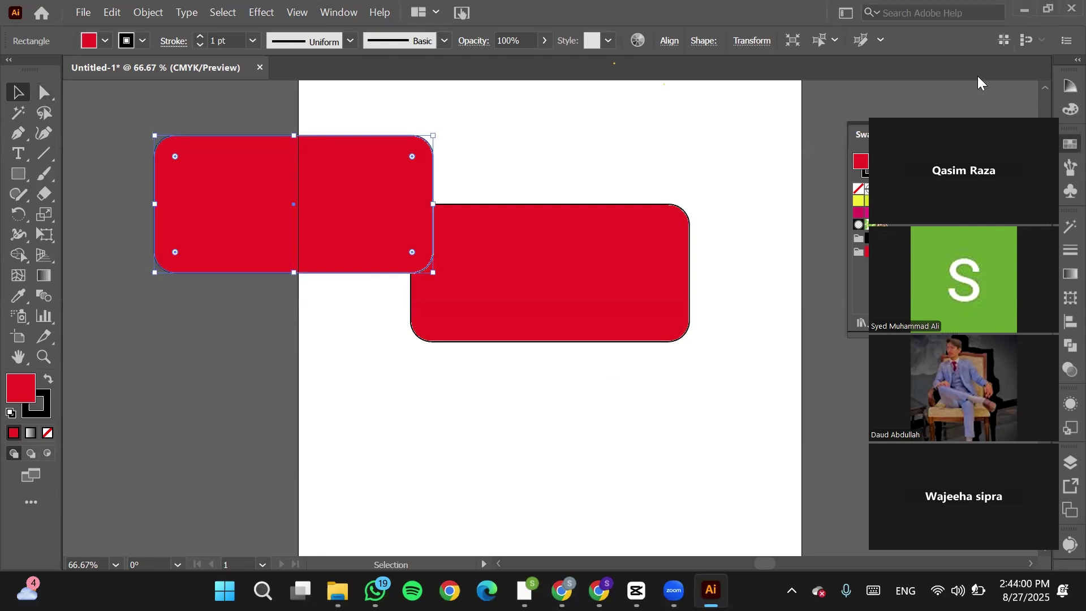
mouse_move(599, 591)
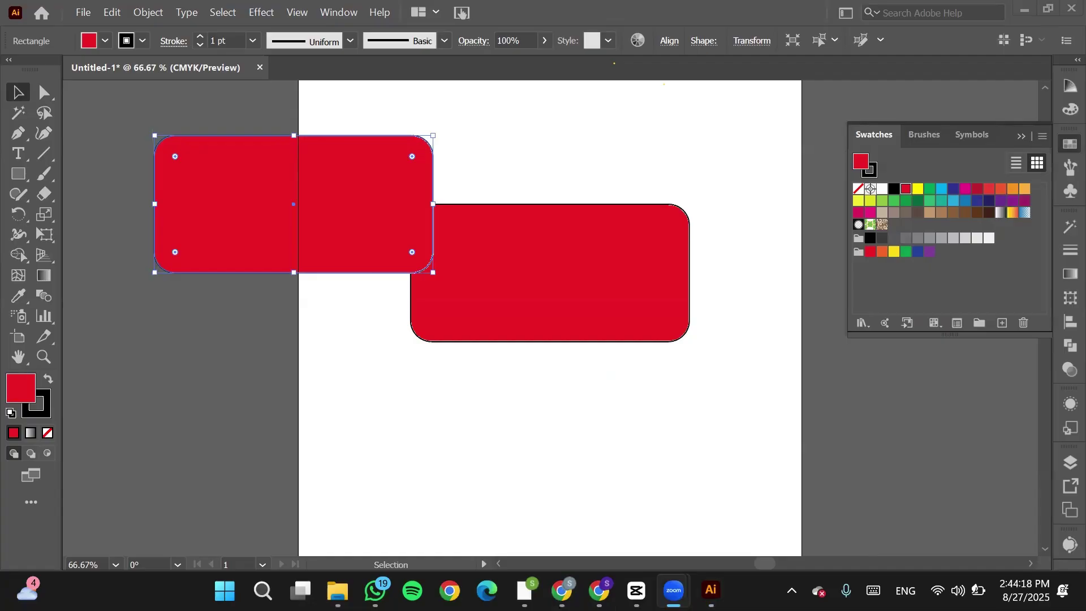
mouse_move(599, 591)
mouse_move(584, 573)
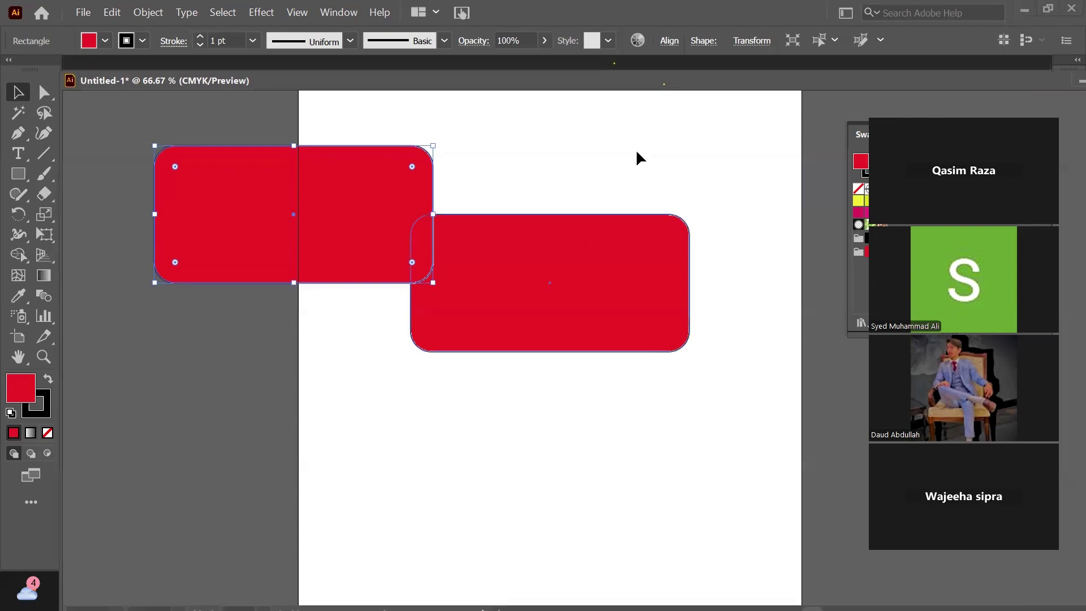
left_click_drag(704, 70, 705, 62)
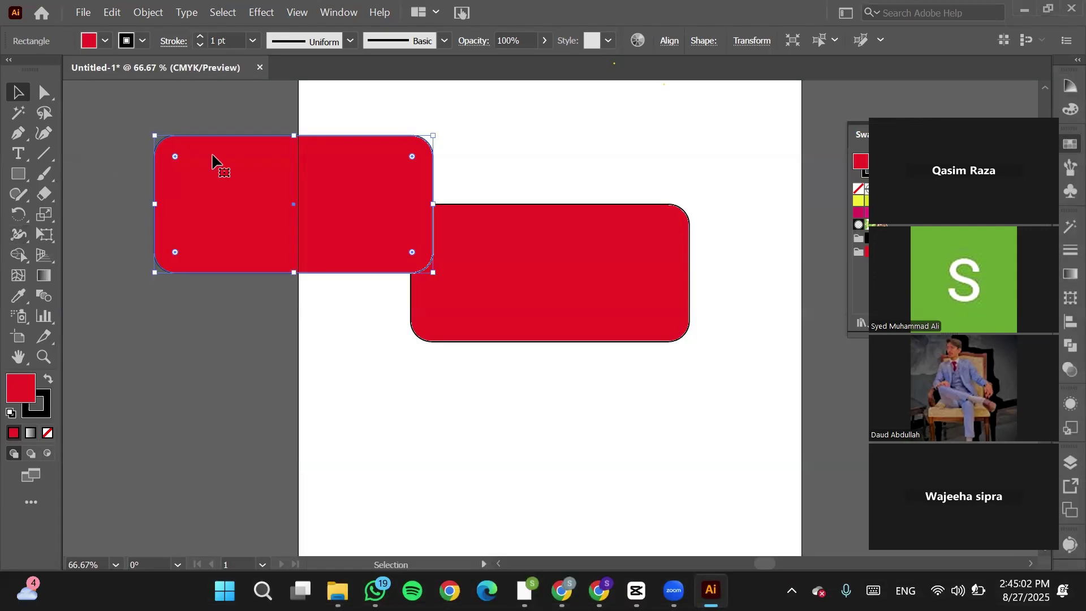
Move the left rounded rectangle up and away from the original, and reset all its corner radii to 0 pt.
left_click(45, 92)
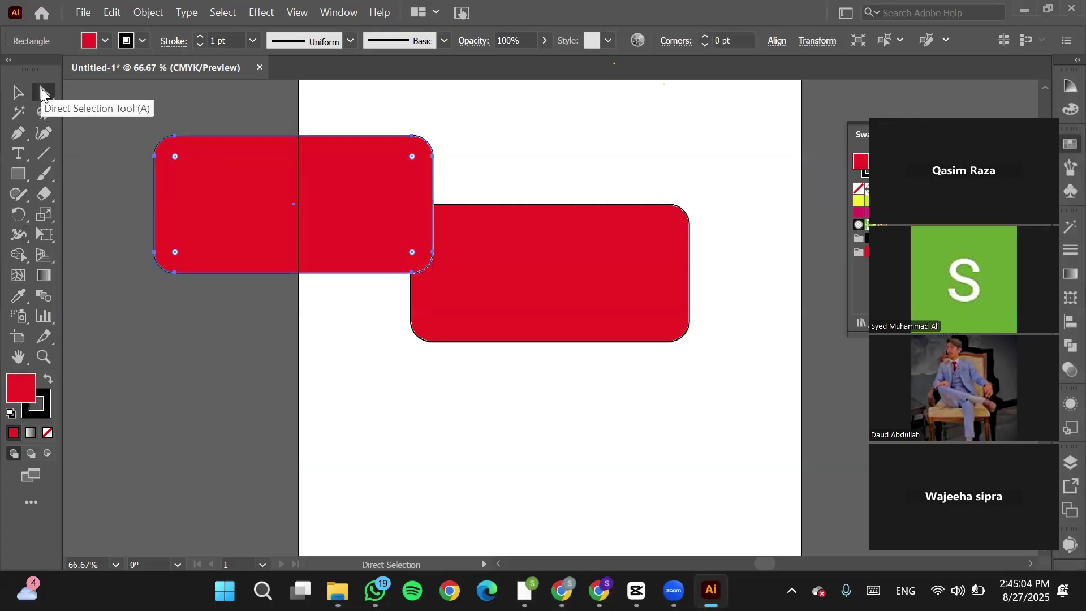
left_click(333, 369)
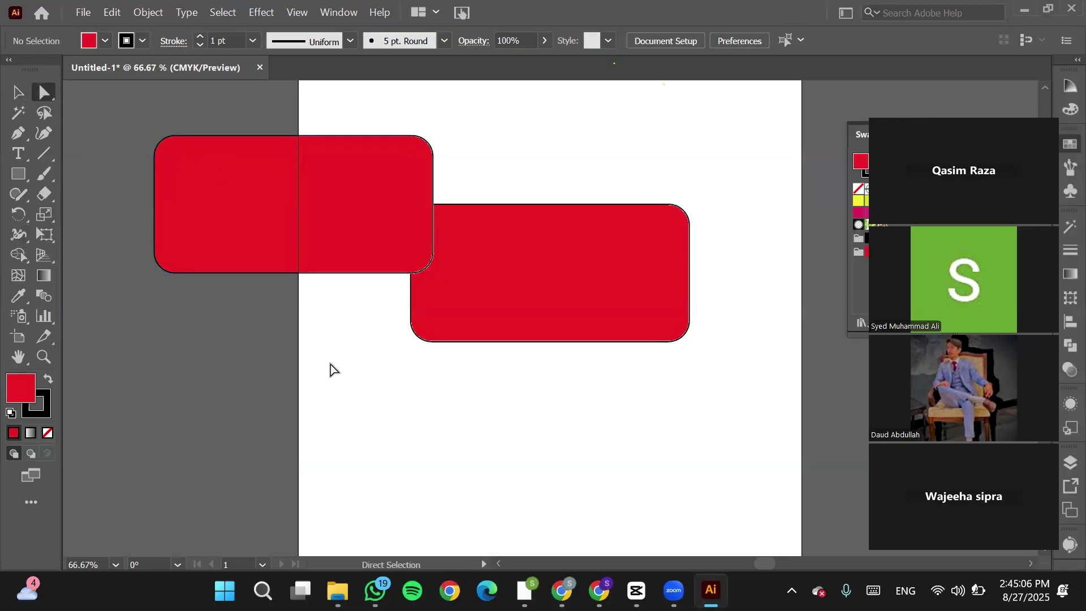
left_click(363, 247)
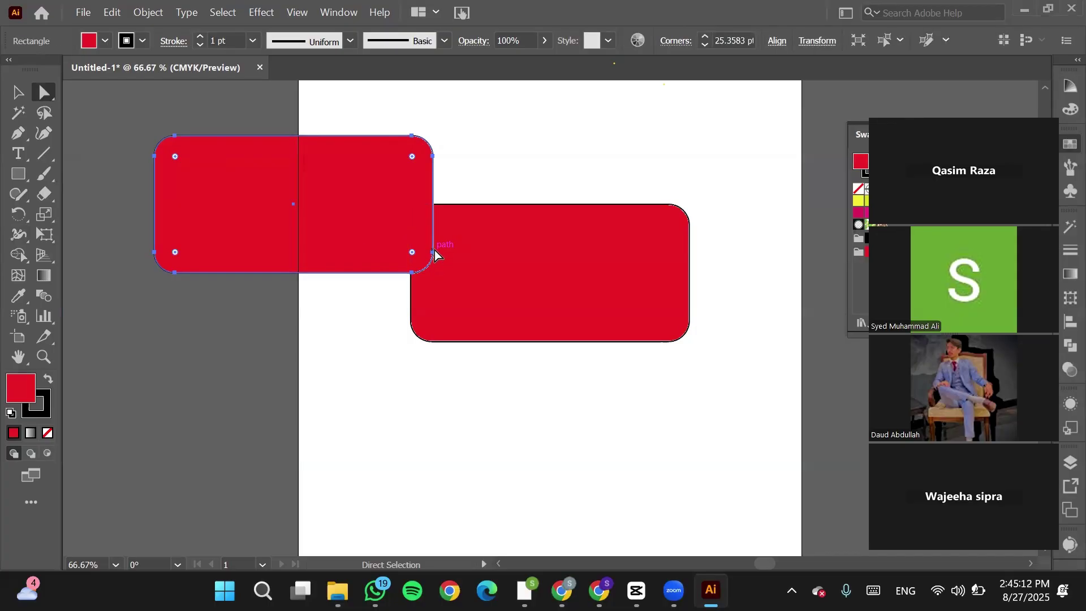
left_click_drag(414, 233, 390, 232)
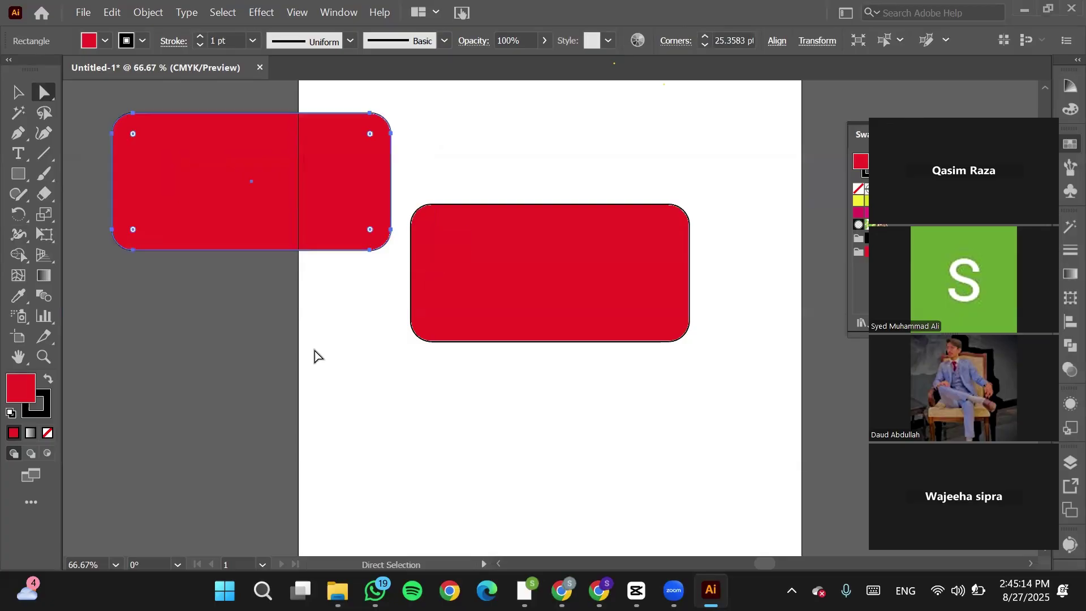
left_click(386, 227)
left_click_drag(371, 228, 424, 270)
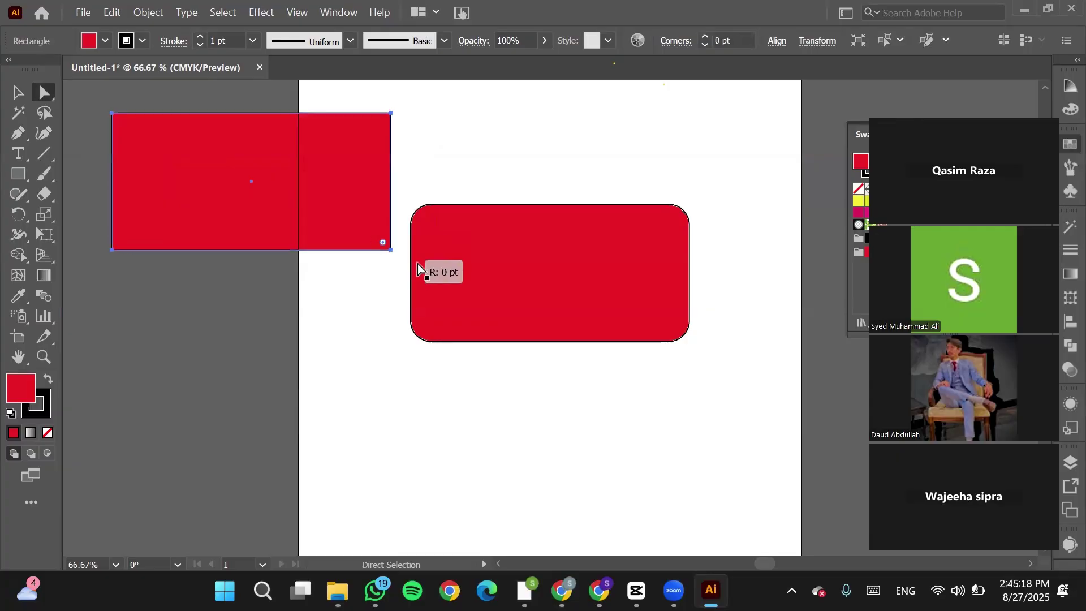
Try pulling the left rectangle's lower-right corner inward and undo it, and try rounding that corner before resetting its radius to 0 pt.
left_click(382, 263)
left_click(391, 250)
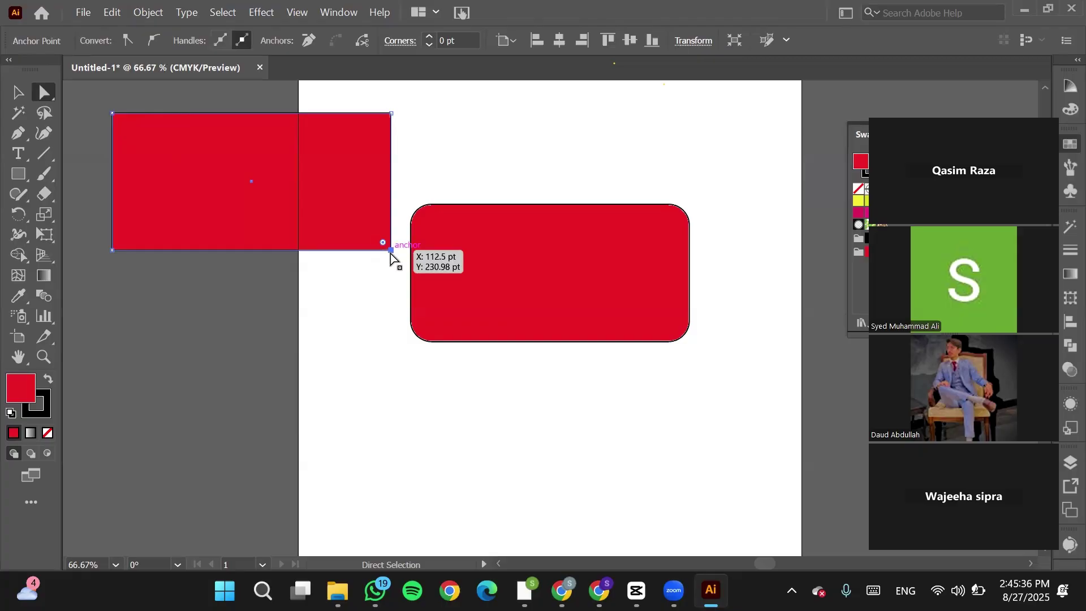
left_click_drag(390, 253, 197, 164)
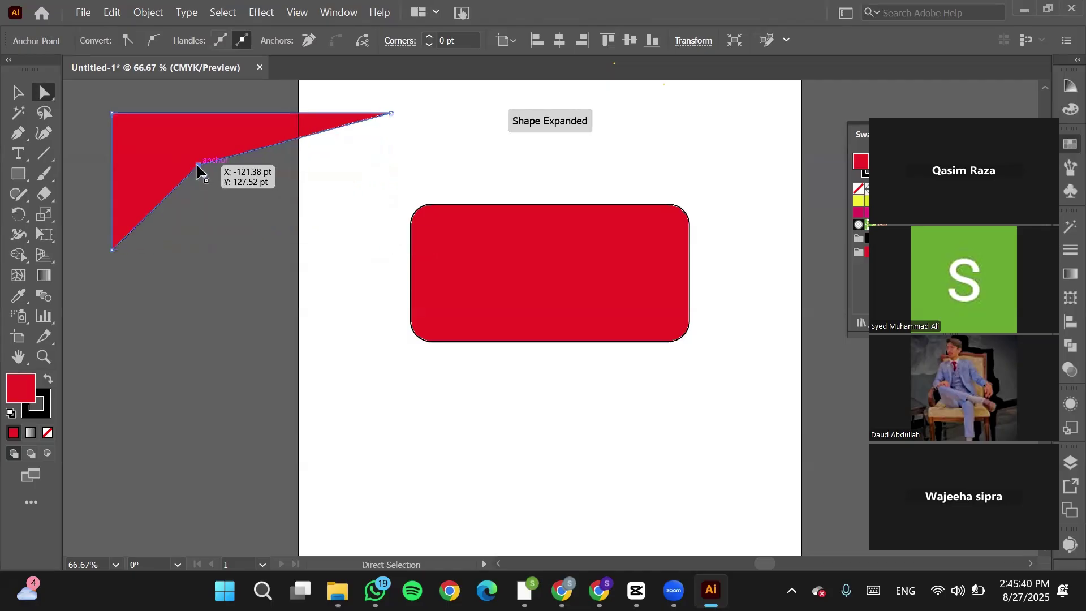
key("ctrl+z")
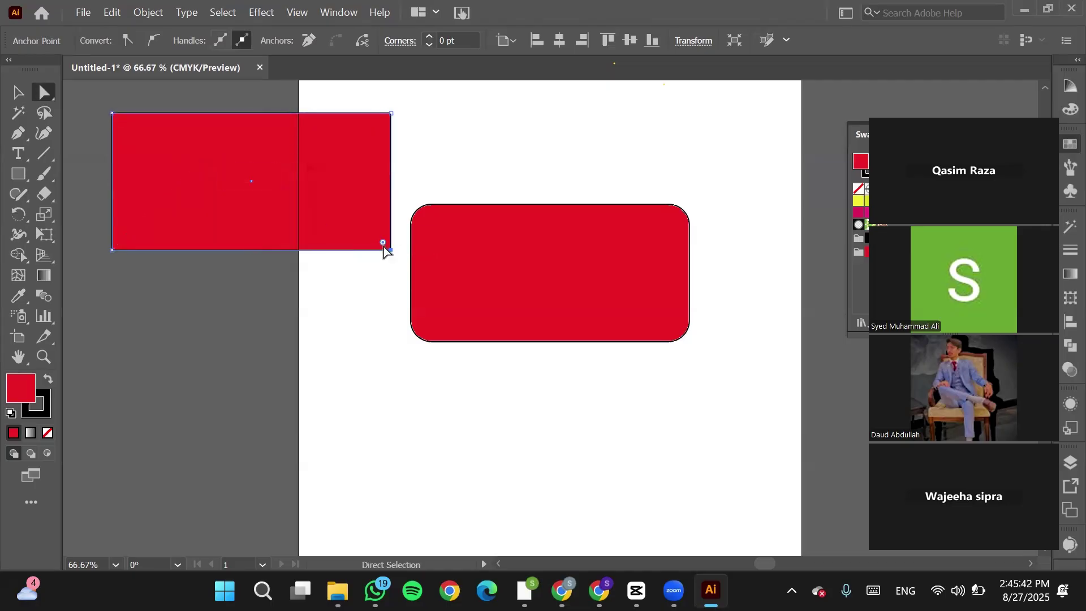
left_click_drag(382, 242, 235, 153)
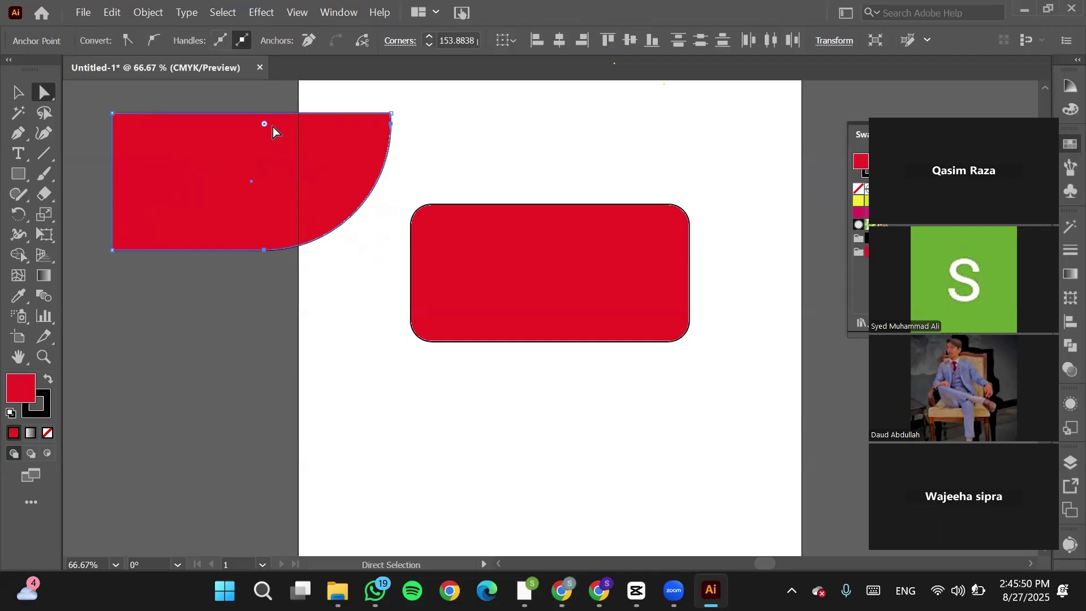
left_click_drag(263, 126, 454, 228)
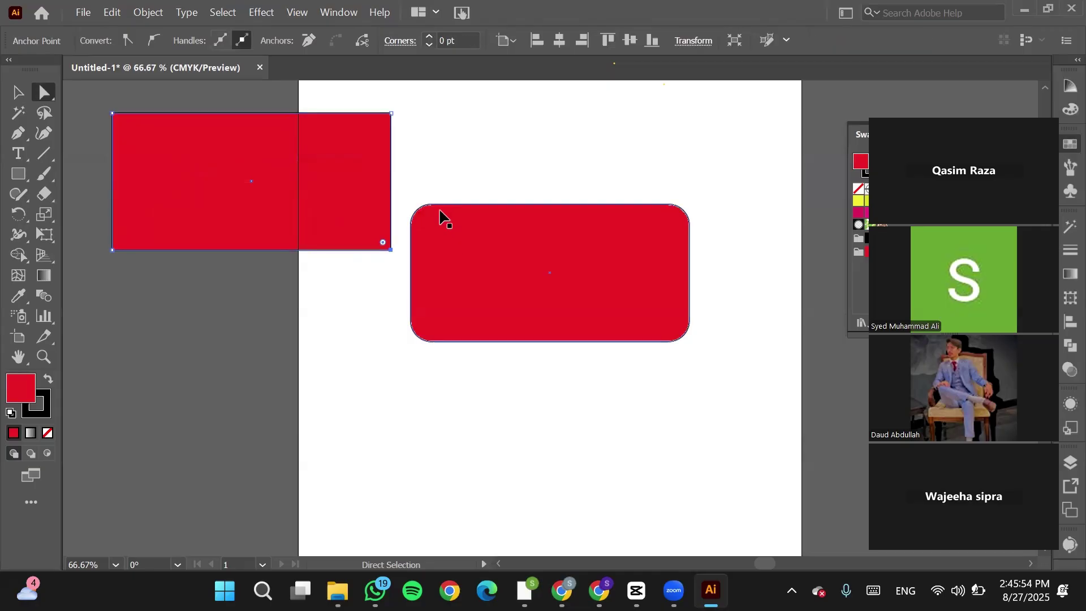
Select both corner points on the left rectangle's right side and round them to 27 pt.
left_click(391, 113)
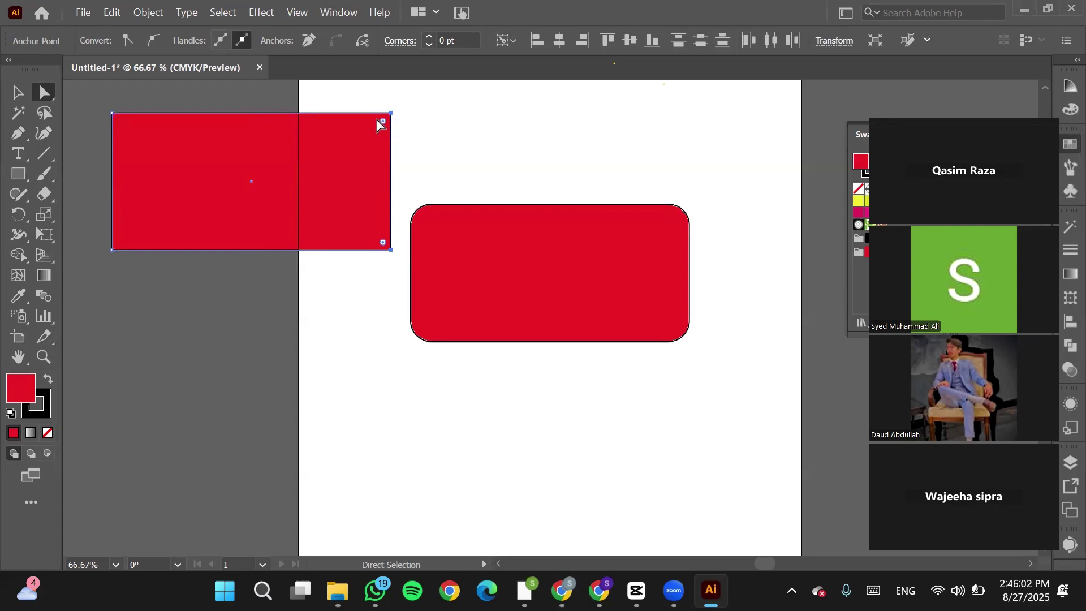
left_click(430, 37)
left_click(429, 37)
left_click(430, 37)
left_click(430, 38)
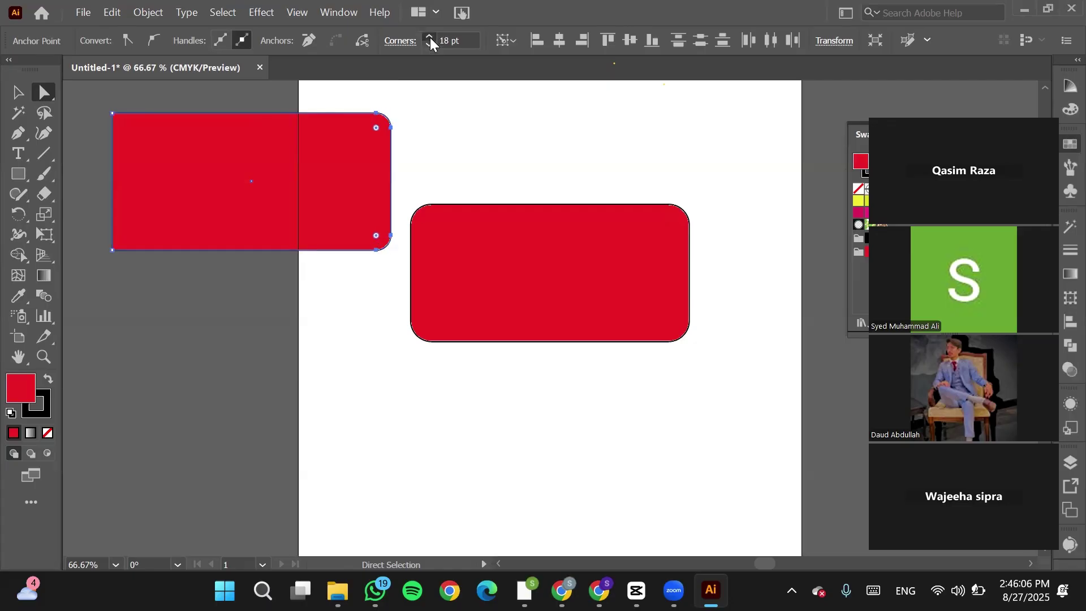
left_click(430, 37)
left_click(429, 37)
left_click(428, 45)
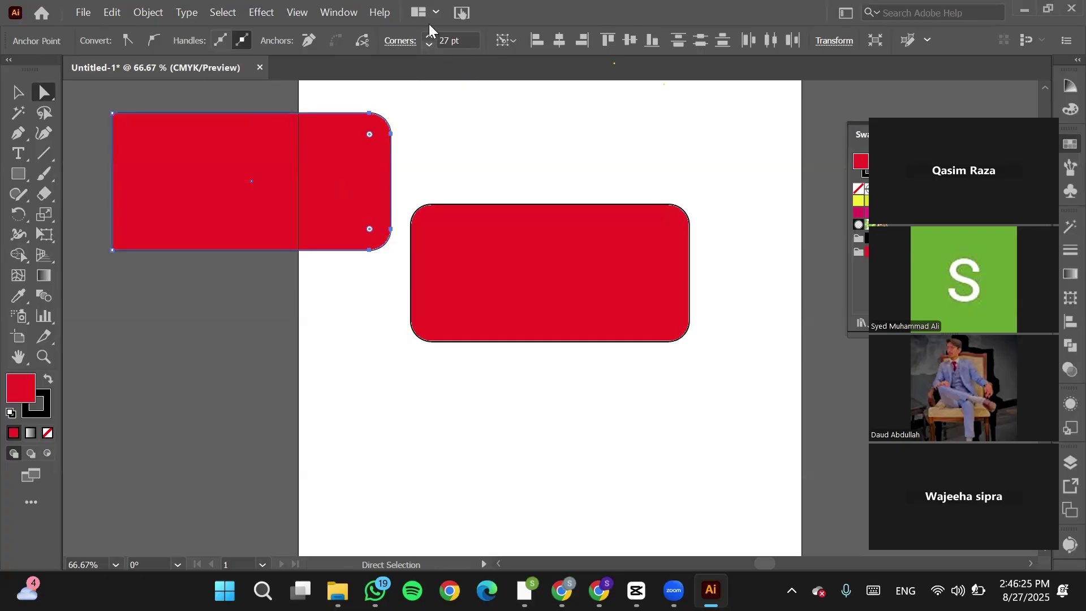
Increase the radius of the left rectangle's two rounded corners to 31 pt.
left_click(457, 41)
scroll(457, 41, "up", 5)
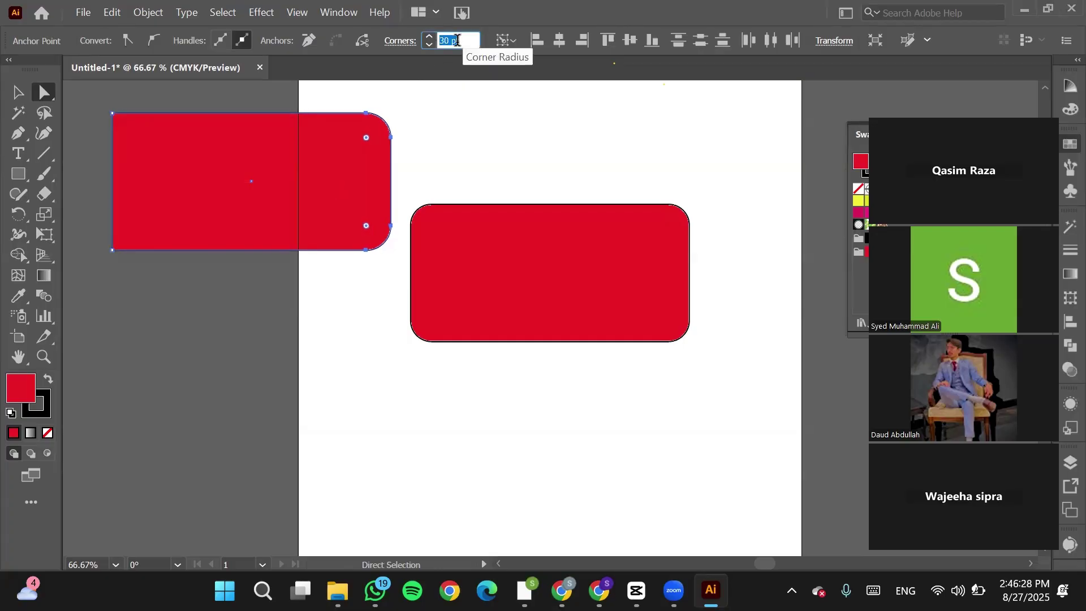
scroll(457, 40, "down", 2)
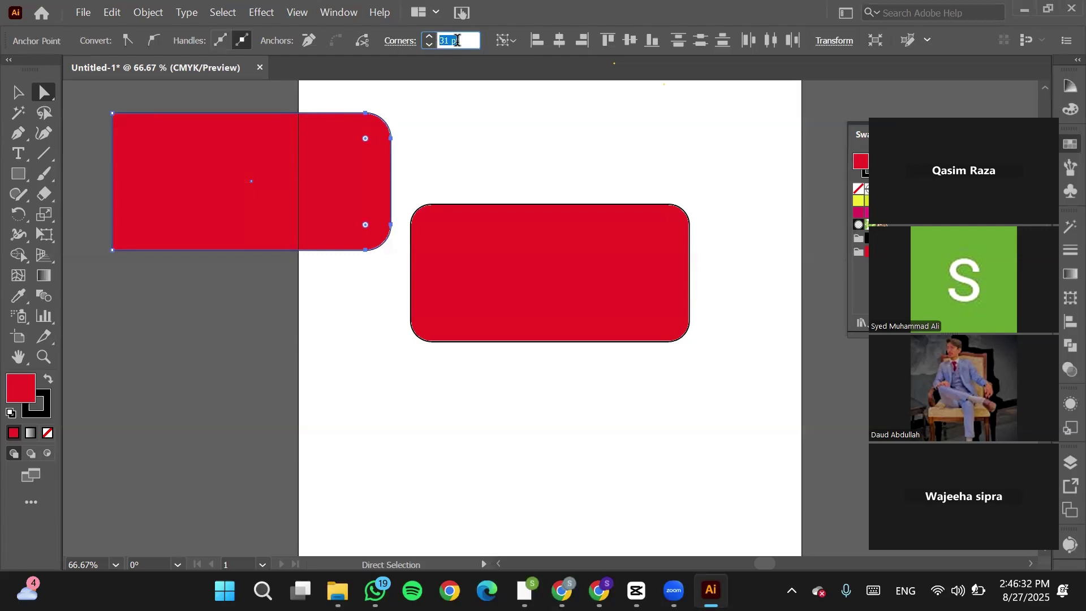
key("Escape")
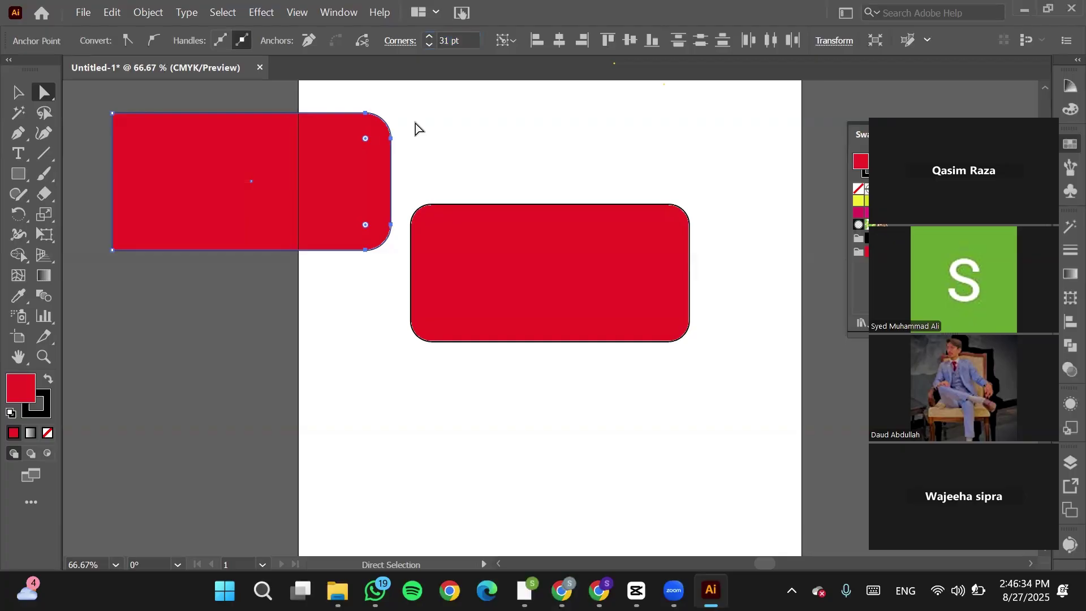
Move the left rectangle down level with the original, and shift the original slightly closer so they sit side by side.
left_click(364, 401)
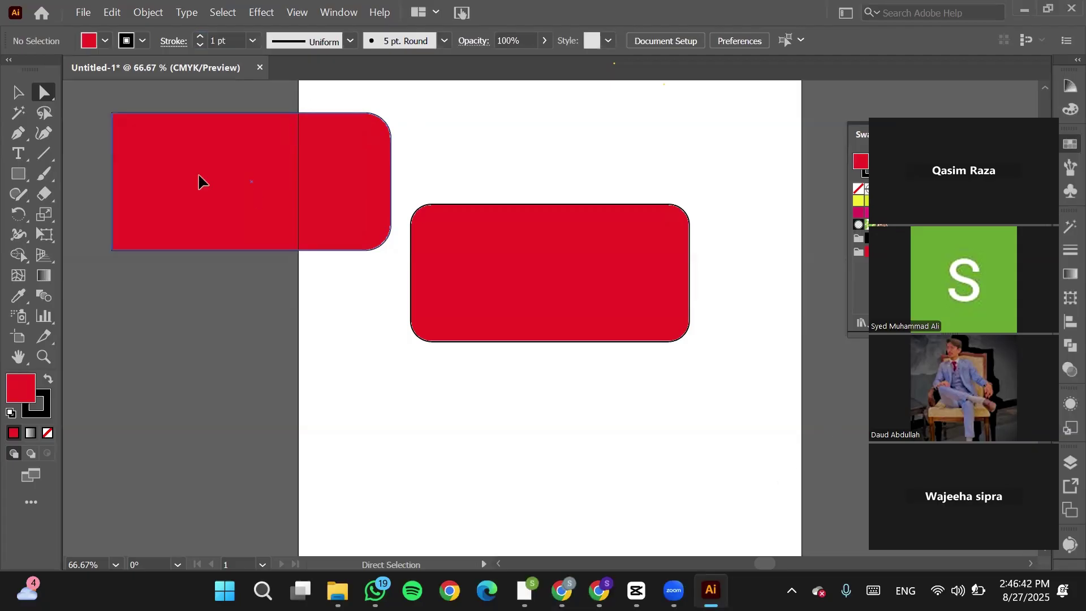
left_click_drag(201, 179, 229, 284)
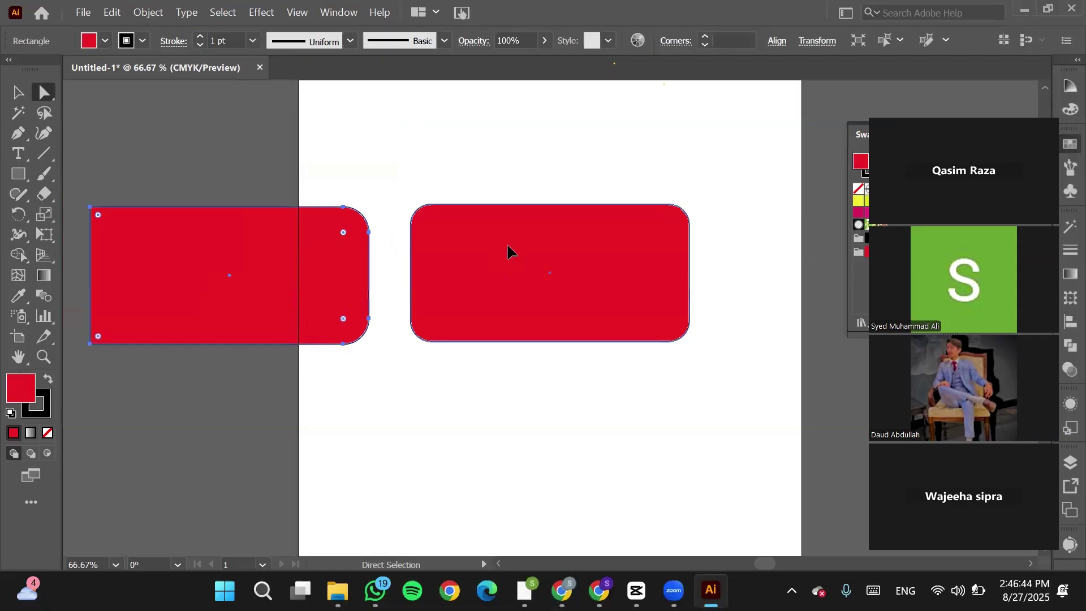
left_click_drag(507, 243, 484, 246)
left_click(280, 263)
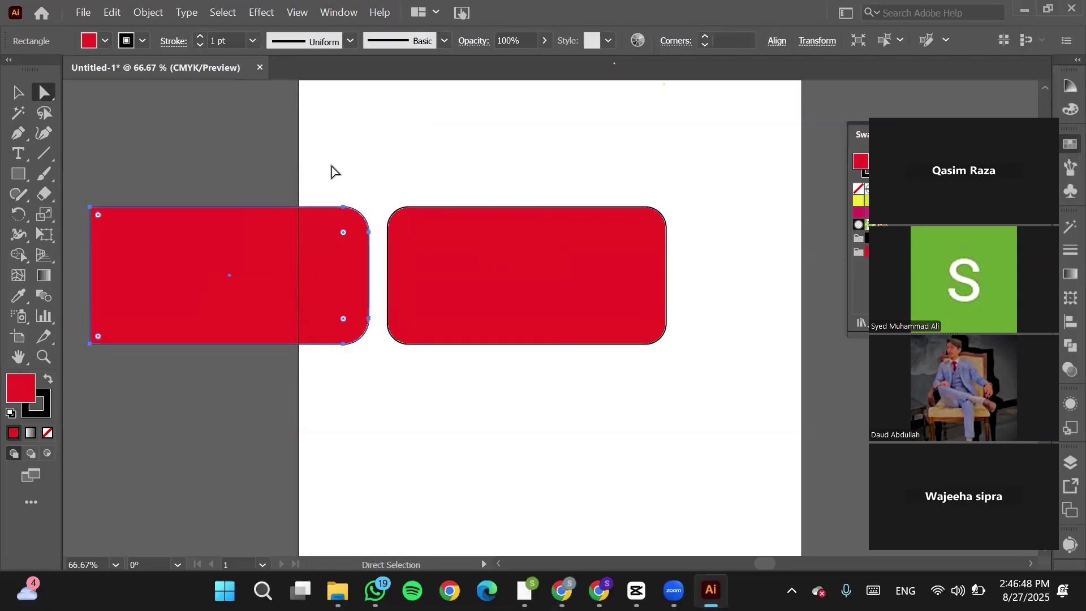
Select the left rectangle's corner points by area and reset its rounded corners to 0 pt.
left_click_drag(332, 170, 388, 222)
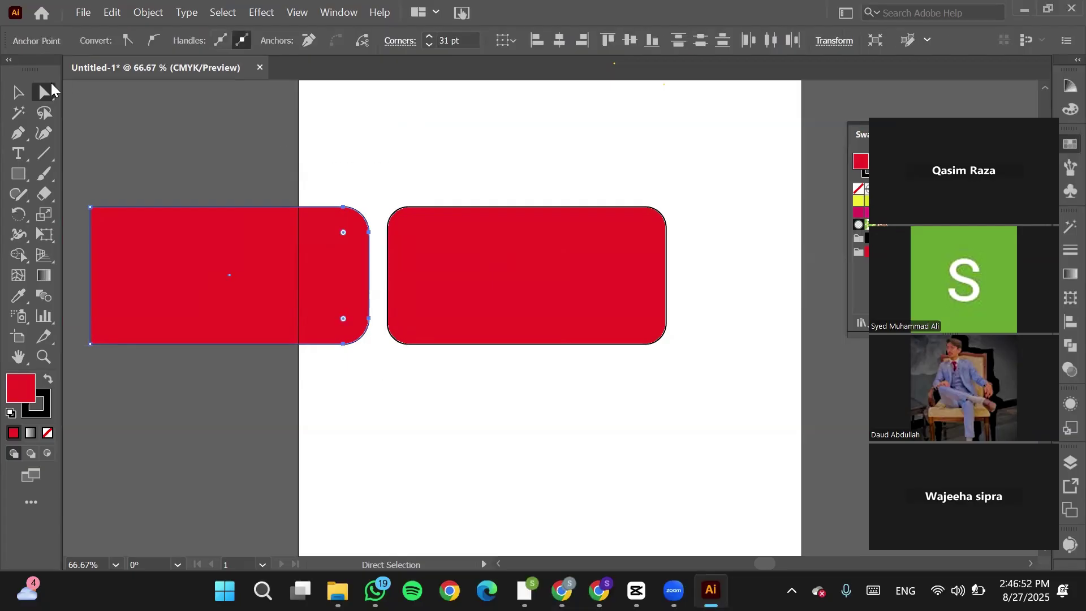
left_click_drag(258, 151, 376, 398)
left_click_drag(61, 179, 116, 216)
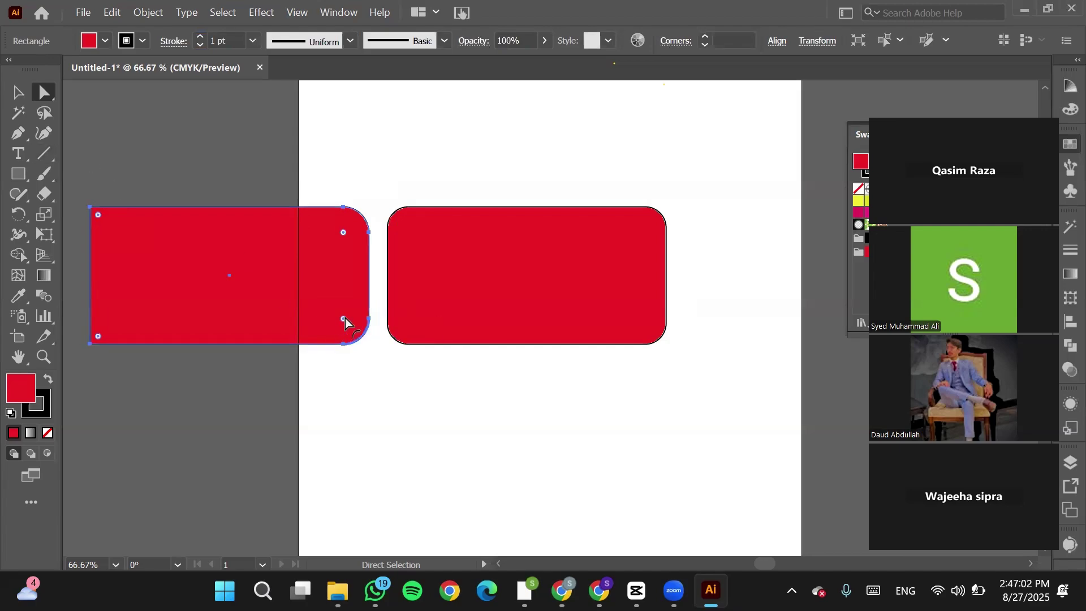
left_click(344, 319)
key("ctrl+z")
left_click(358, 364)
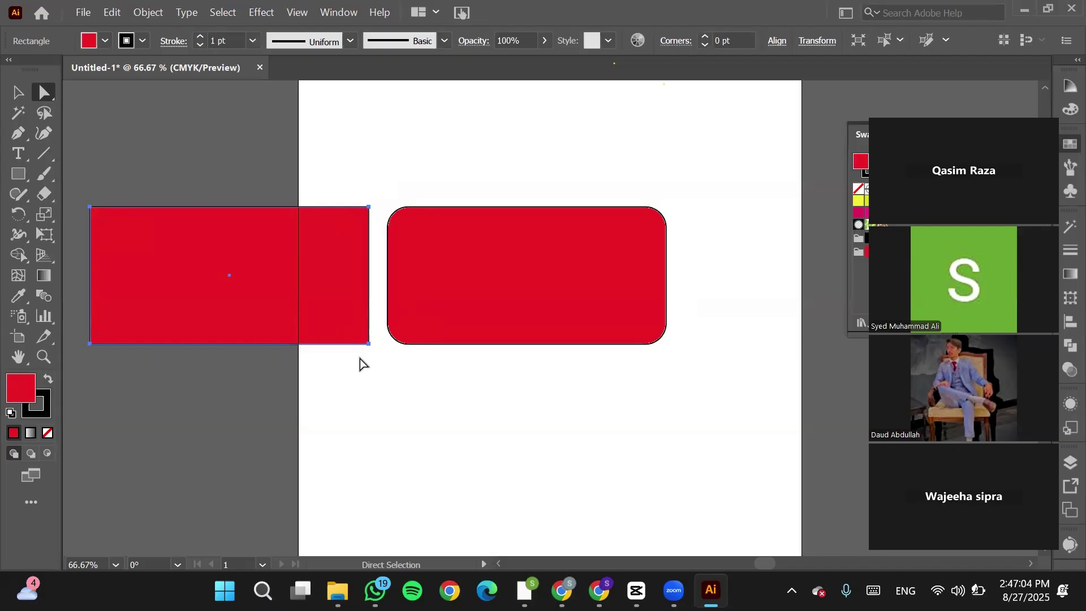
Round only the left rectangle's upper-left and lower-right corners to about 167 pt, forming a leaf shape.
left_click(103, 213)
left_click(89, 207)
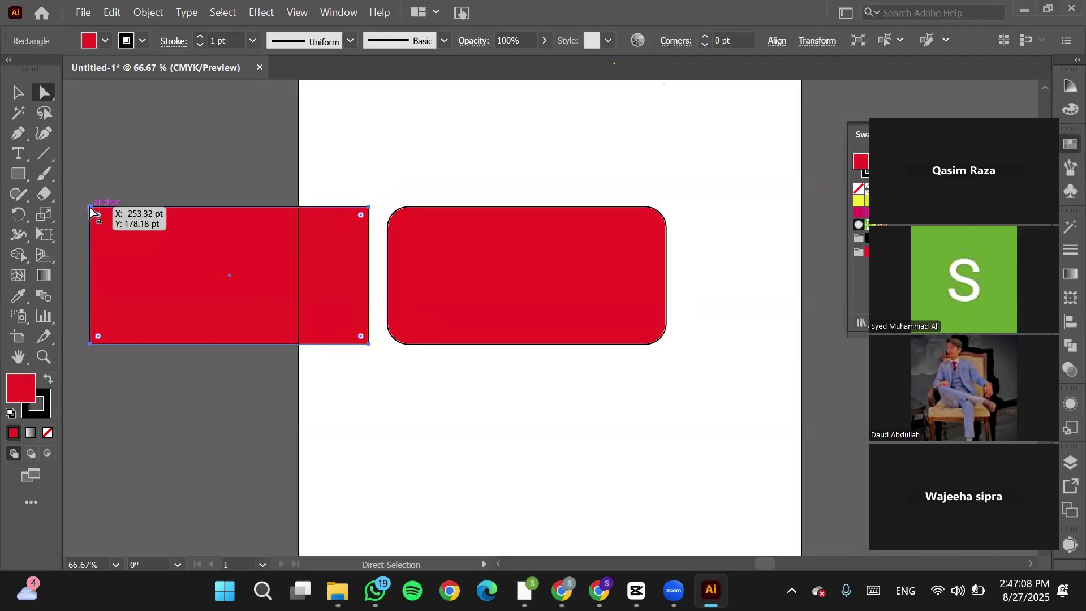
left_click(368, 344, "shift")
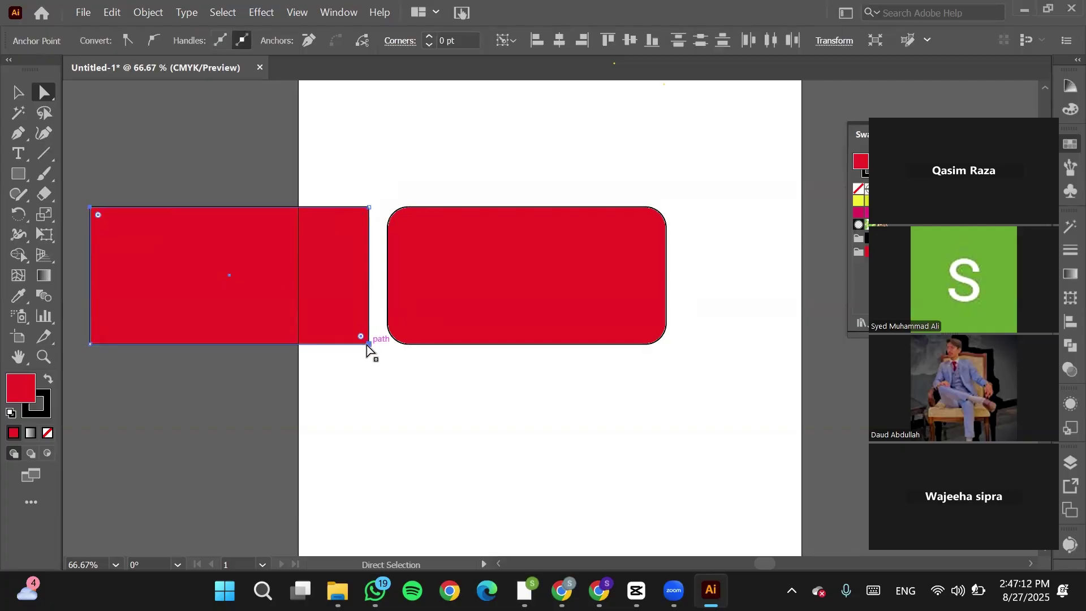
left_click_drag(360, 337, 162, 205)
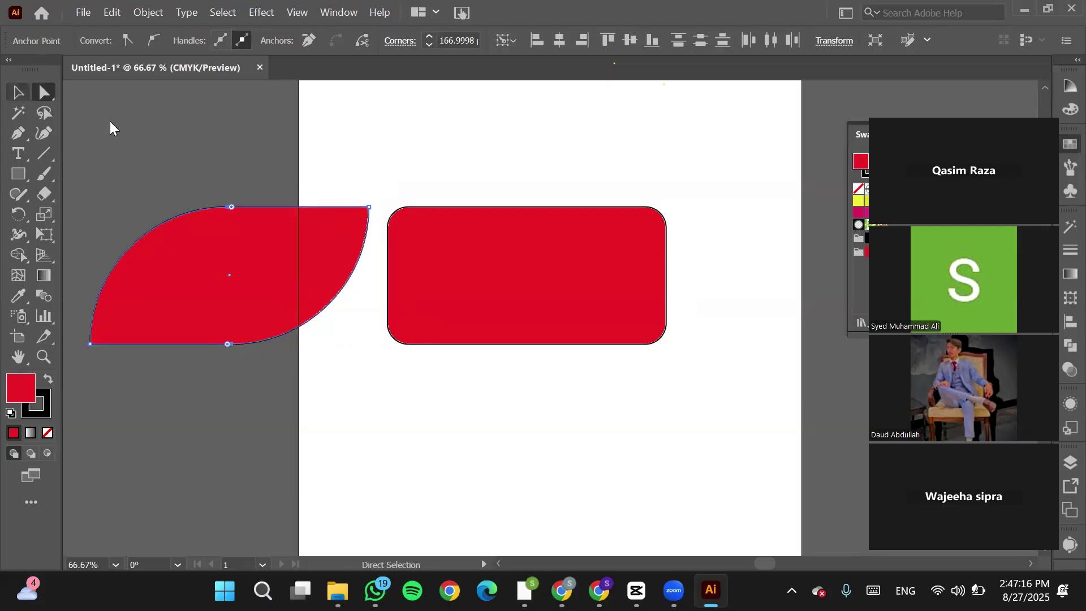
Move the leaf shape beneath the rounded rectangle, and shift it out across the artboard's left edge.
key("v")
left_click_drag(235, 271, 537, 416)
scroll(622, 455, "down", 3)
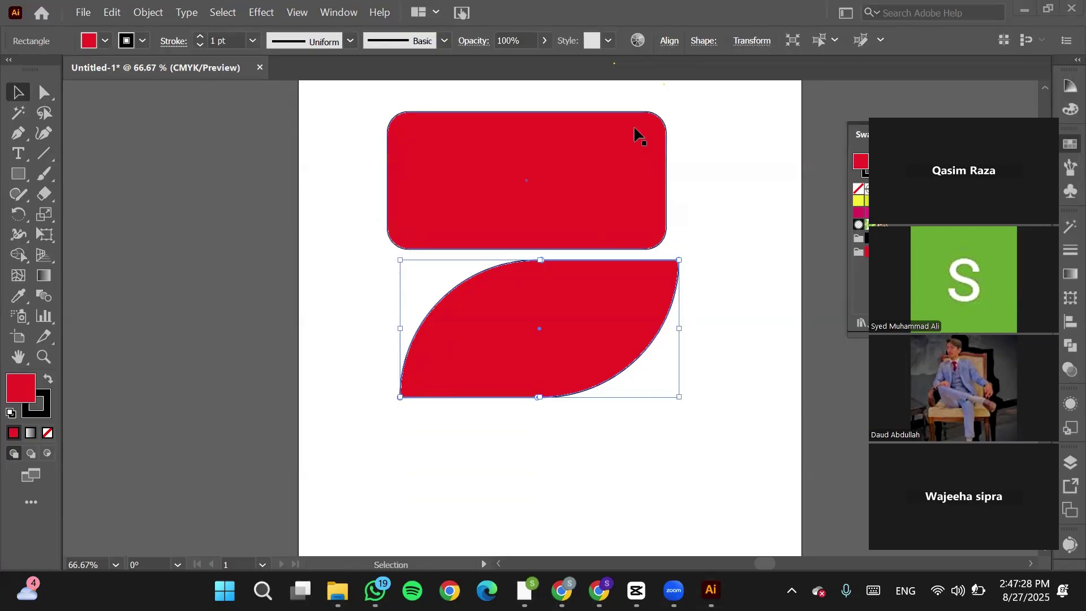
left_click(45, 92)
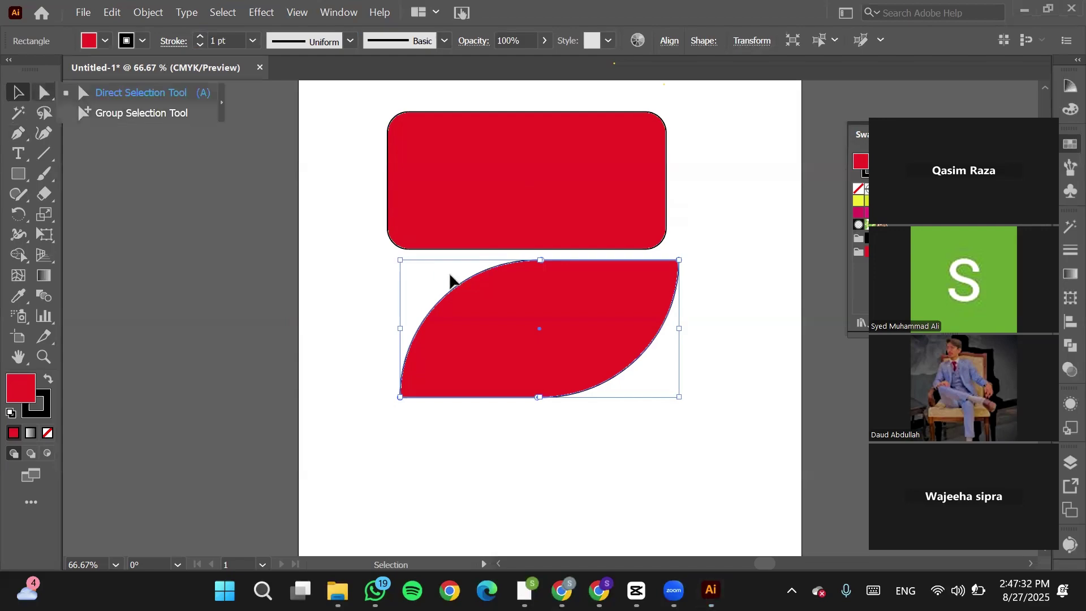
left_click_drag(518, 307, 195, 287)
Draw a tilted hexagon with the Polygon tool, overlapping the lower-right part of the rounded rectangle.
left_click(18, 175)
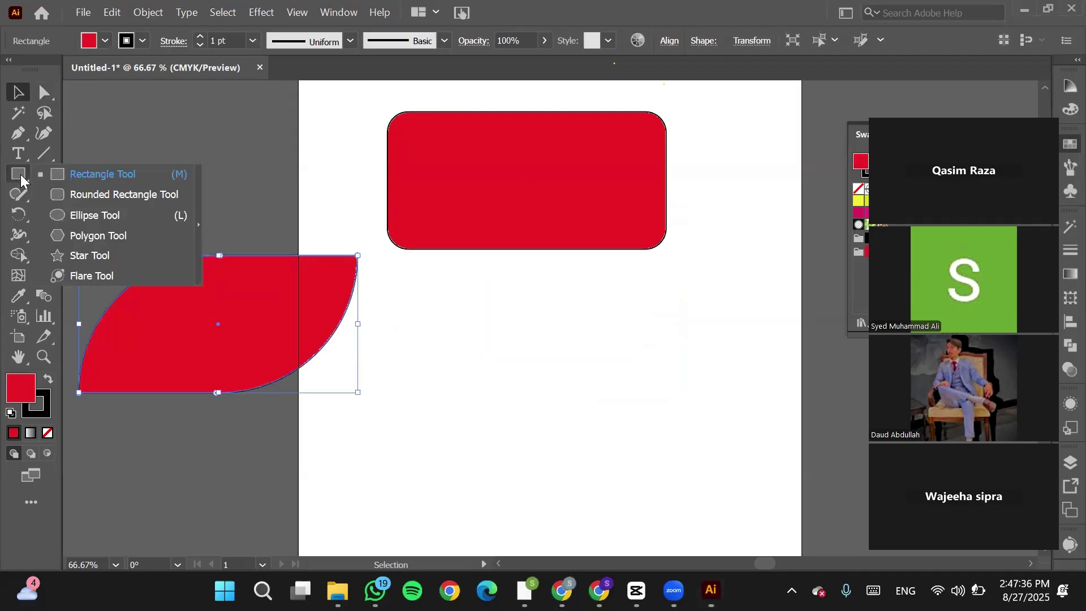
left_click(106, 236)
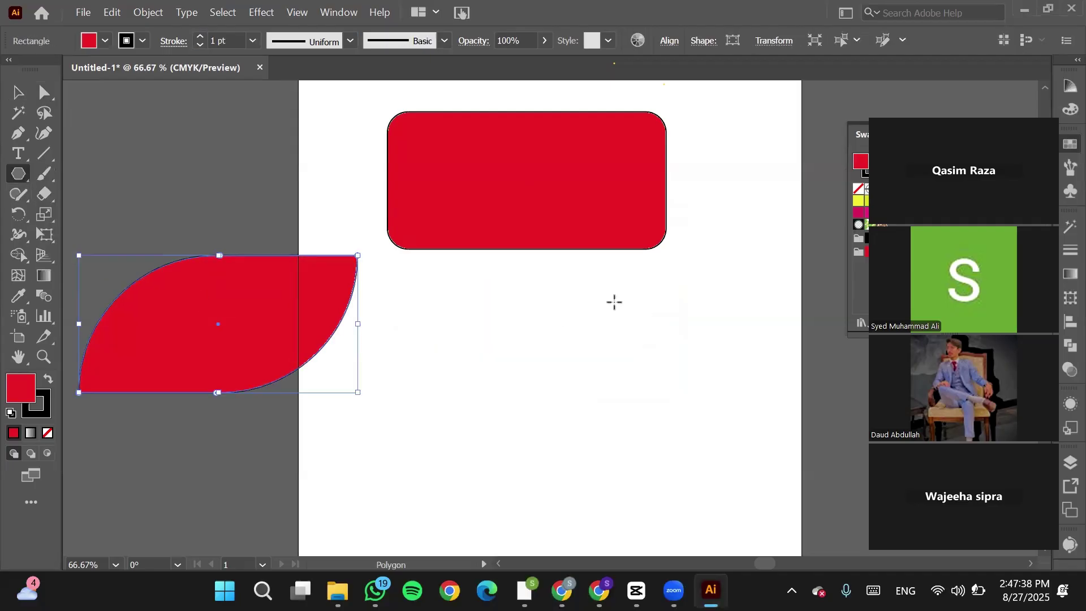
left_click_drag(597, 288, 678, 301)
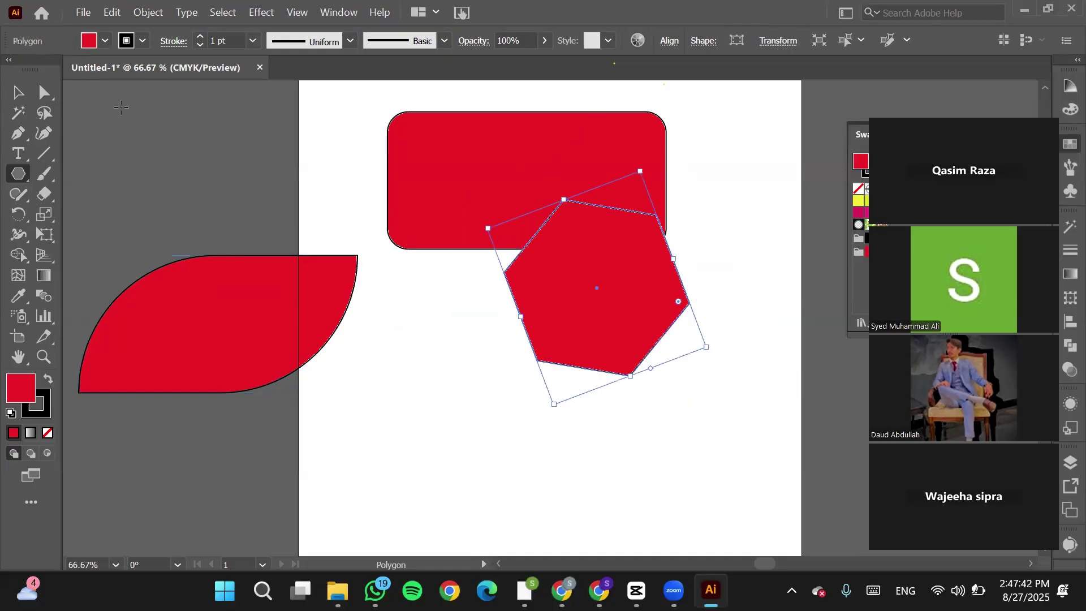
left_click(18, 93)
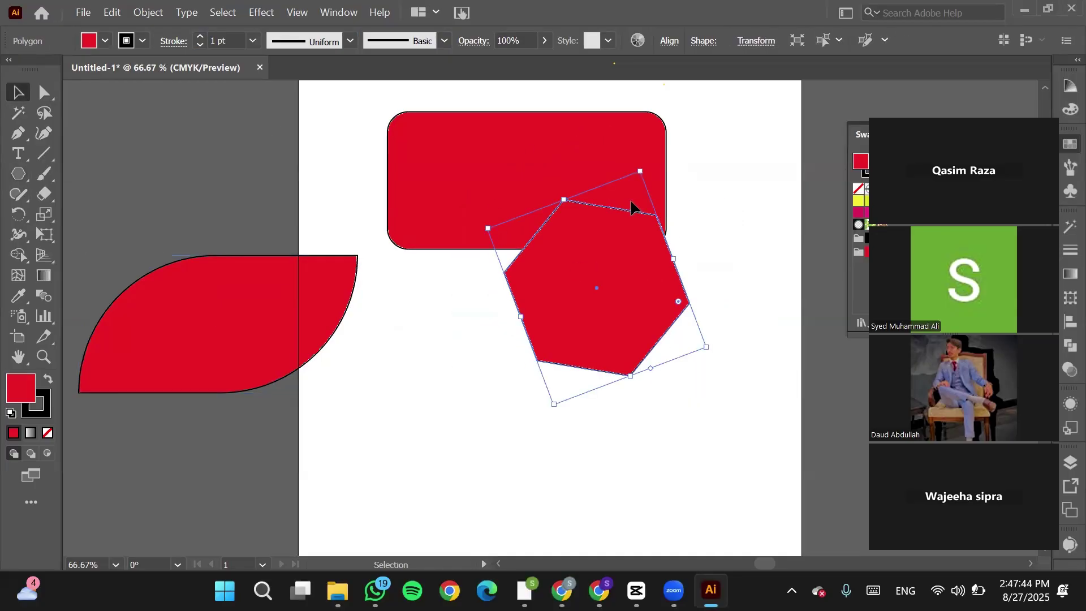
Move the hexagon clear of the large rounded rectangle, and draw a smaller rounded rectangle between the leaf shape and the hexagon.
left_click_drag(613, 237, 702, 303)
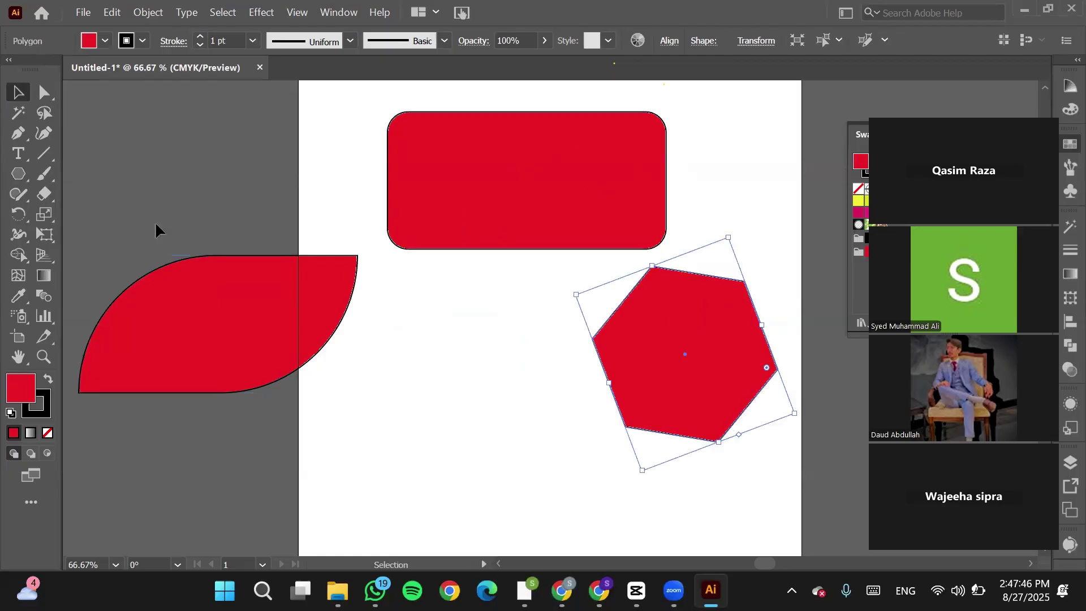
right_click(19, 175)
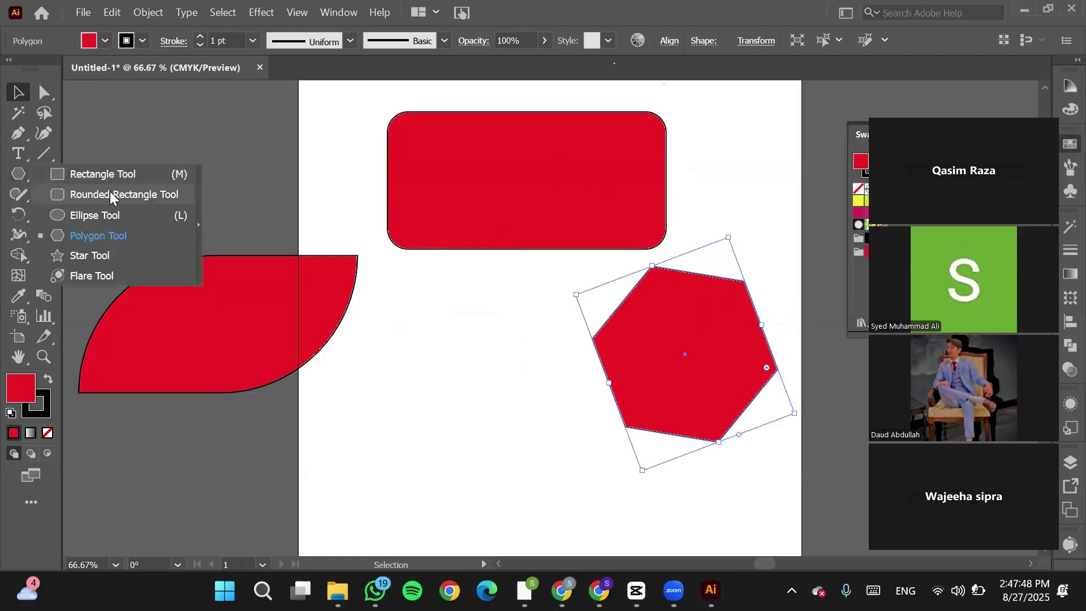
left_click(110, 196)
left_click_drag(406, 318, 548, 428)
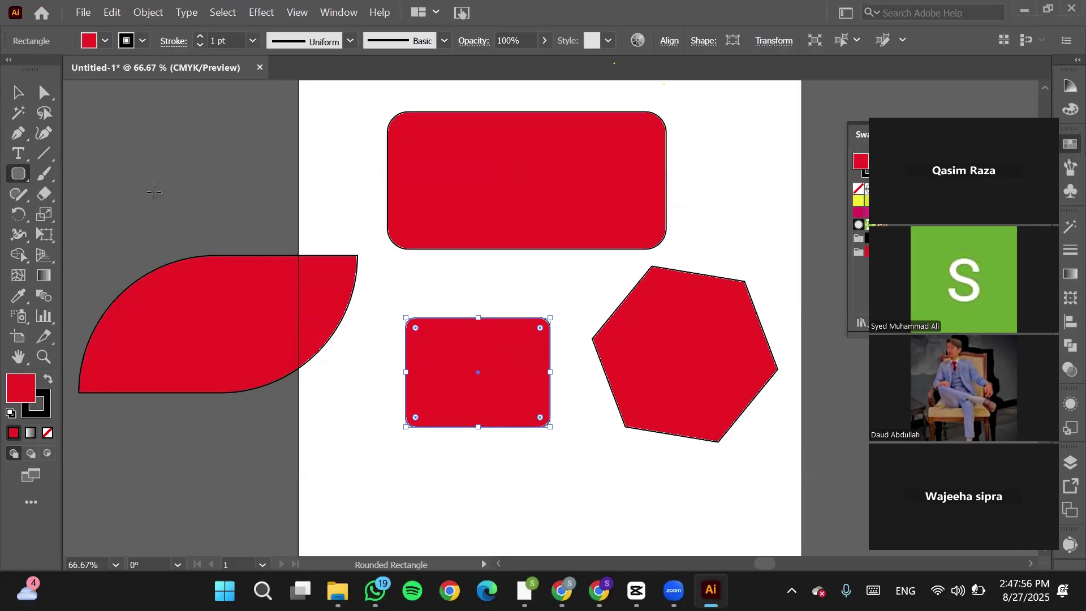
Draw a wide, flat ellipse above the leaf shape, reaching just across the artboard's left edge.
left_click(27, 184)
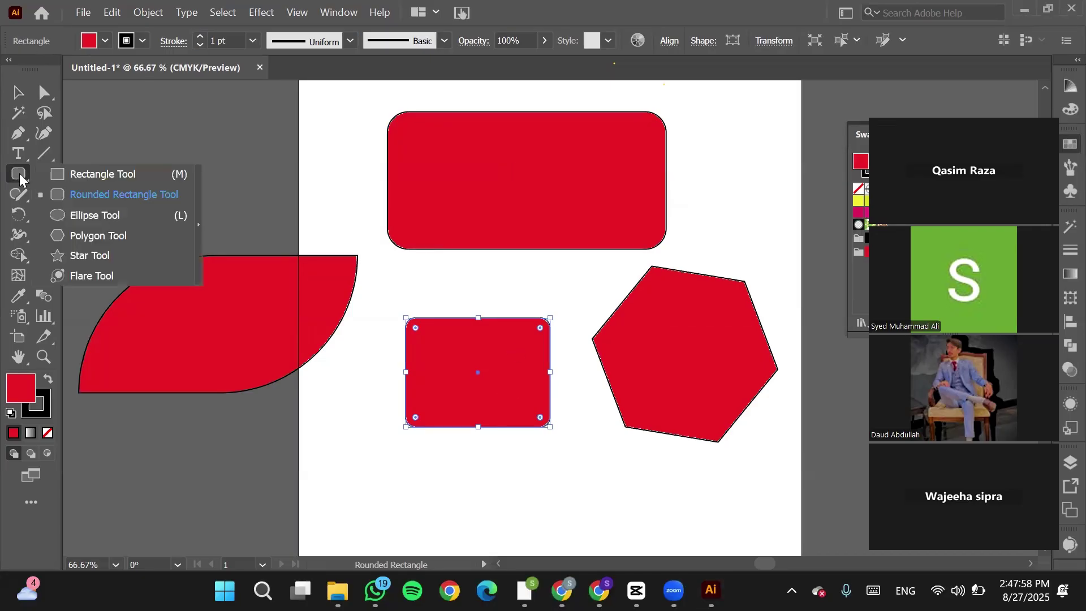
left_click(82, 213)
left_click_drag(138, 129, 318, 212)
left_click_drag(202, 178, 203, 178)
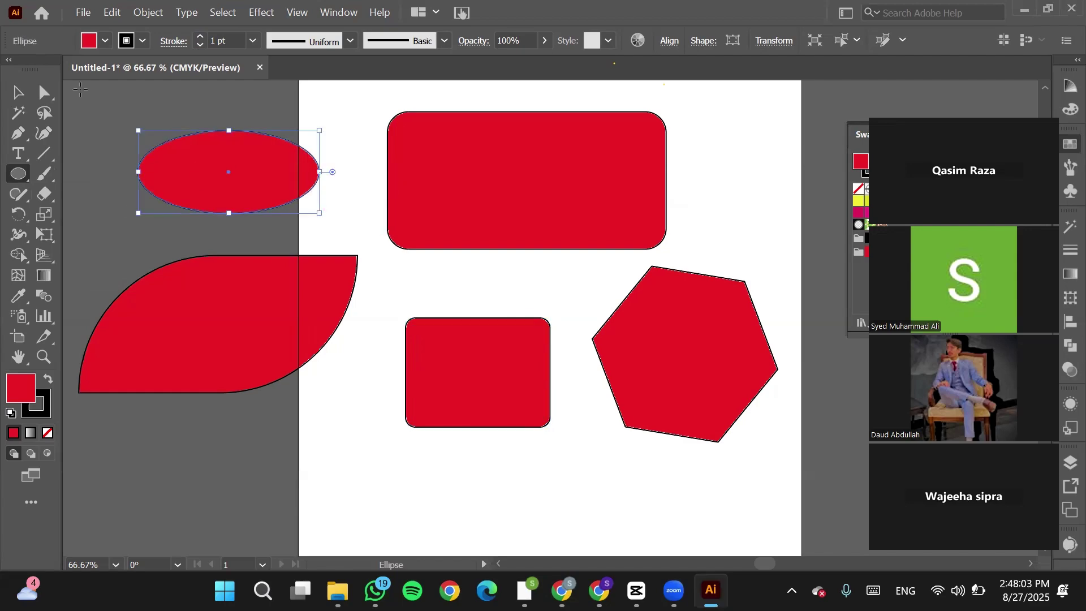
Move the leaf shape slightly up, and add the hexagon, large rounded rectangle, ellipse and small rounded rectangle to the selection.
left_click(18, 91)
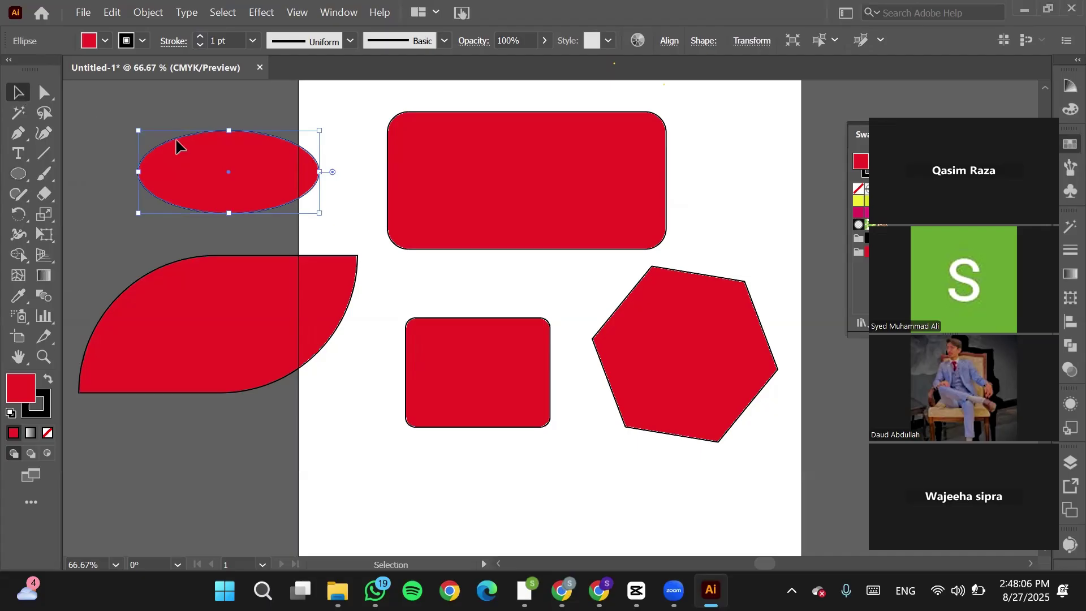
left_click_drag(268, 381, 268, 367)
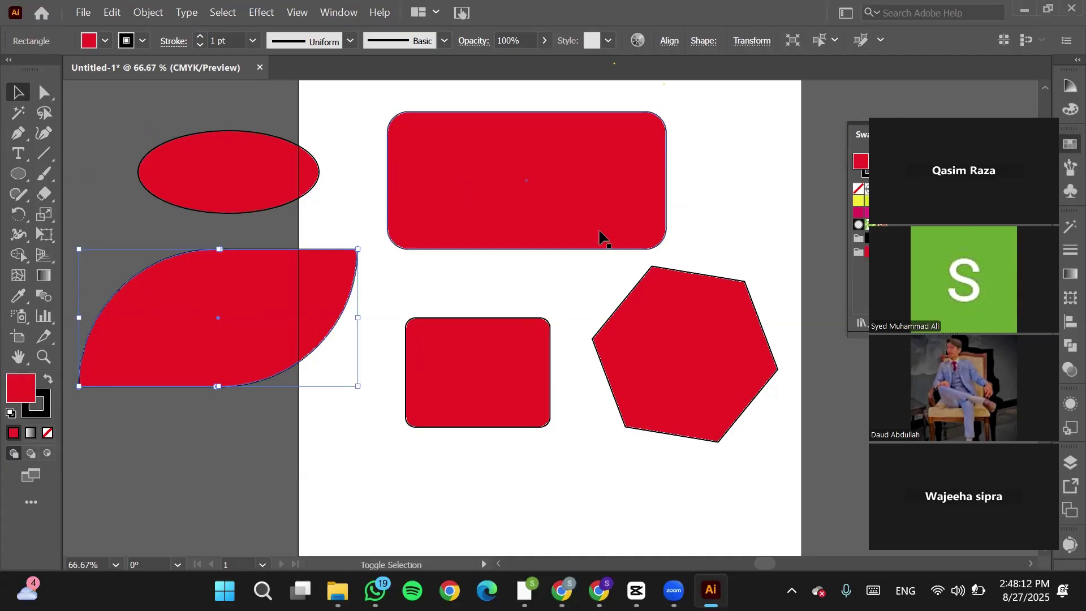
left_click(700, 382, "shift")
left_click(566, 182, "shift")
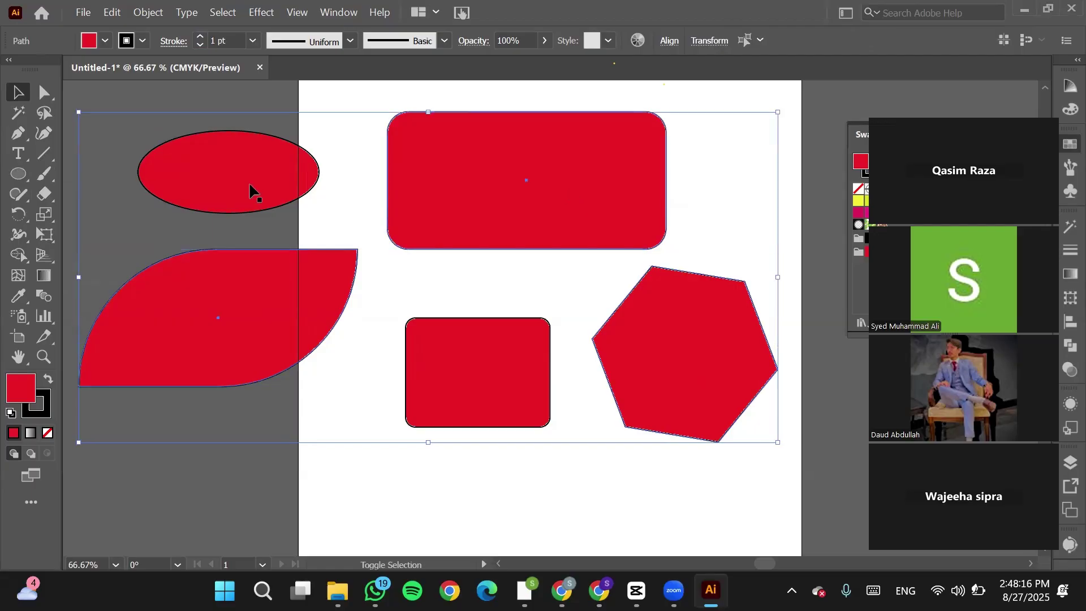
left_click(250, 189, "shift")
left_click(439, 335, "shift")
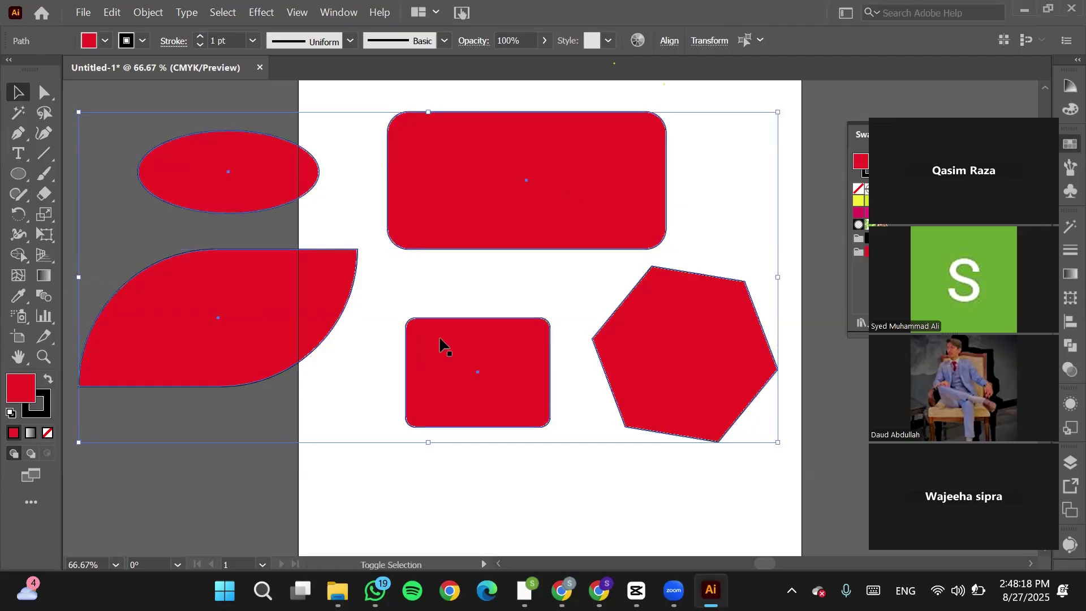
Remove shapes from the multiple selection one at a time, and clear what is left of it.
left_click(440, 340, "shift")
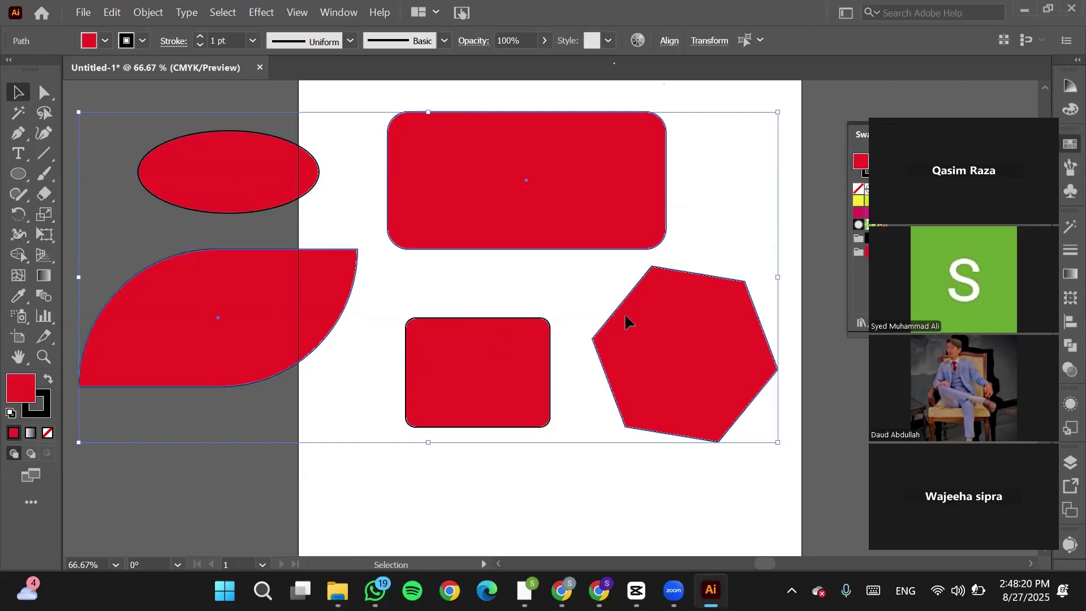
left_click(603, 220, "shift")
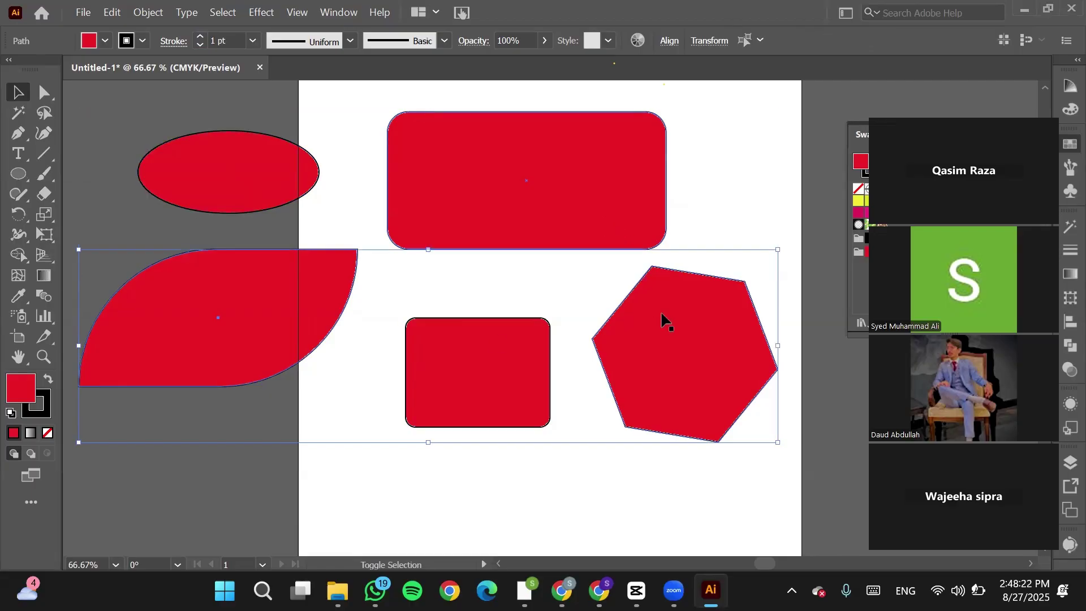
left_click(664, 318, "shift")
left_click(558, 355)
Select the small rounded rectangle, switch the selection to the hexagon, and add the leaf shape to it.
left_click(503, 376)
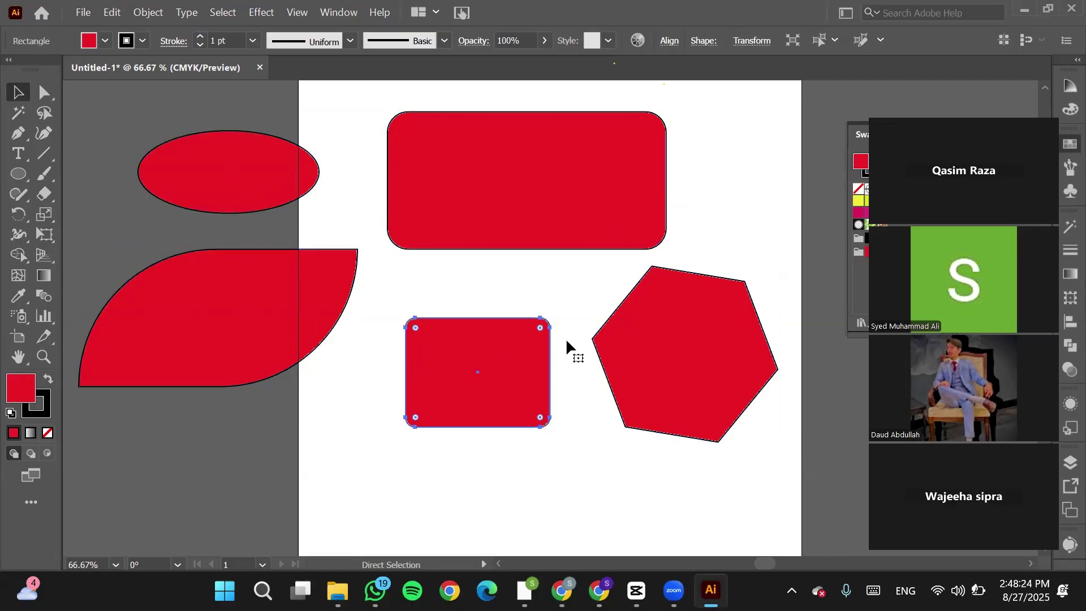
left_click(671, 349)
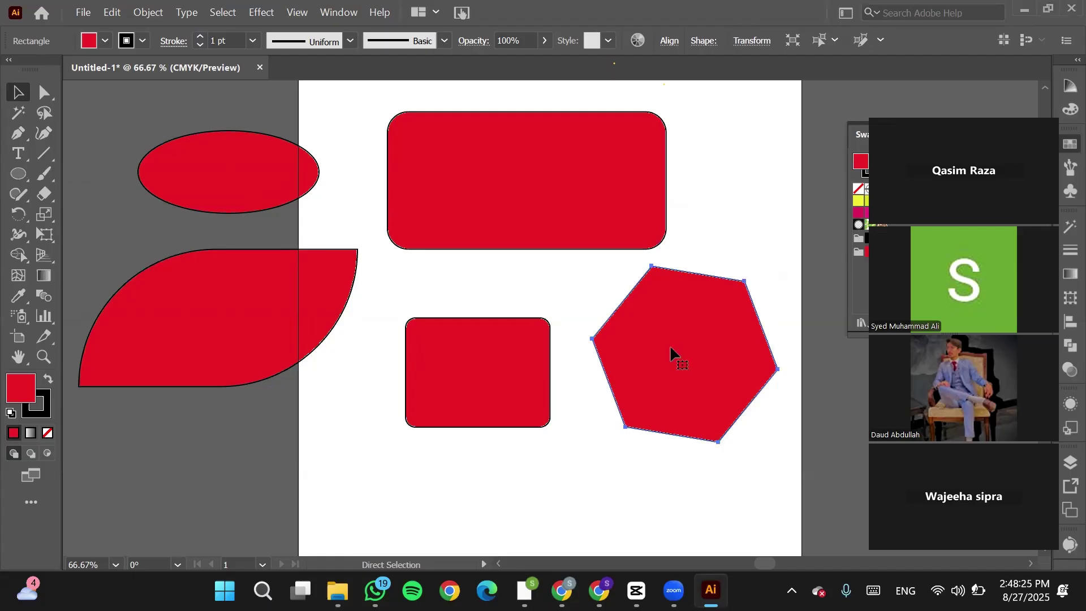
left_click(285, 306, "shift")
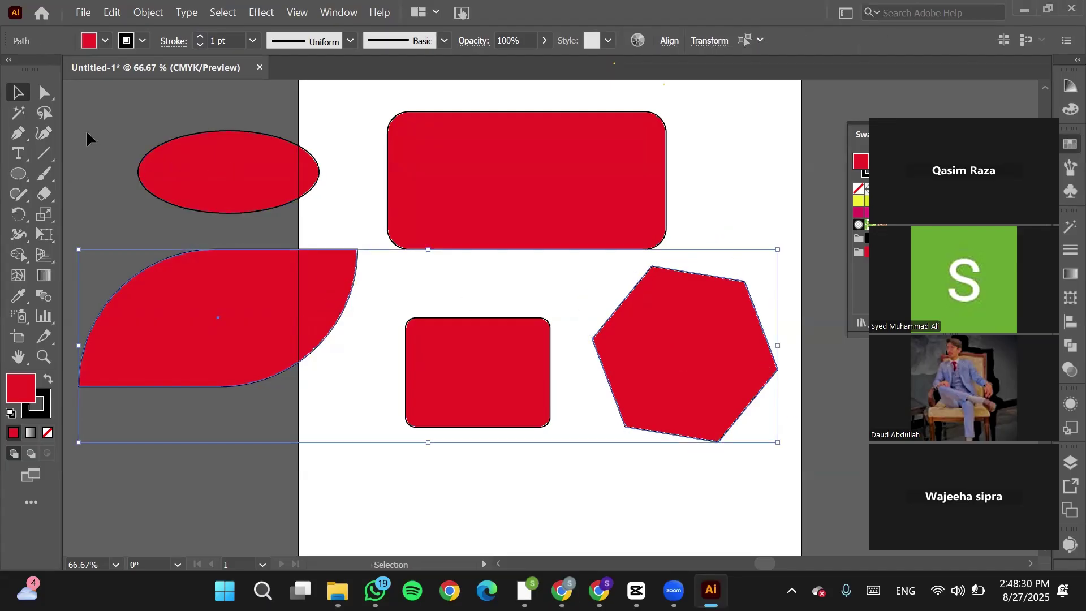
Lasso around the ellipse, the leaf shape and the adjoining corner of the large rounded rectangle to select their anchor points.
left_click(46, 112)
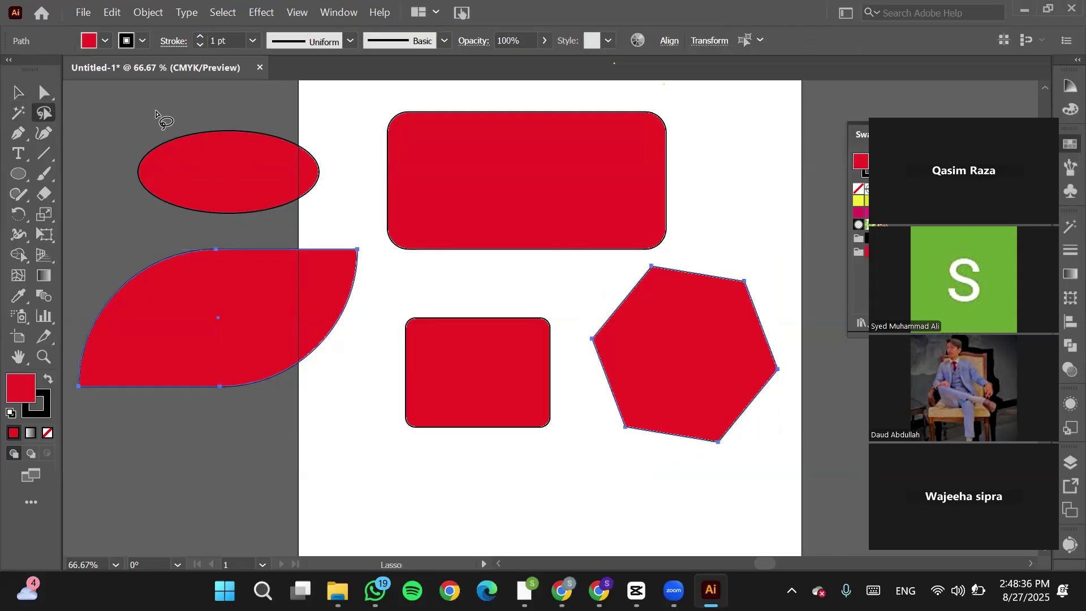
mouse_move(156, 110)
left_mouse_down()
mouse_move(212, 297)
mouse_move(146, 245)
mouse_move(172, 82)
mouse_move(161, 104)
left_mouse_up()
scroll(201, 192, "up", 2)
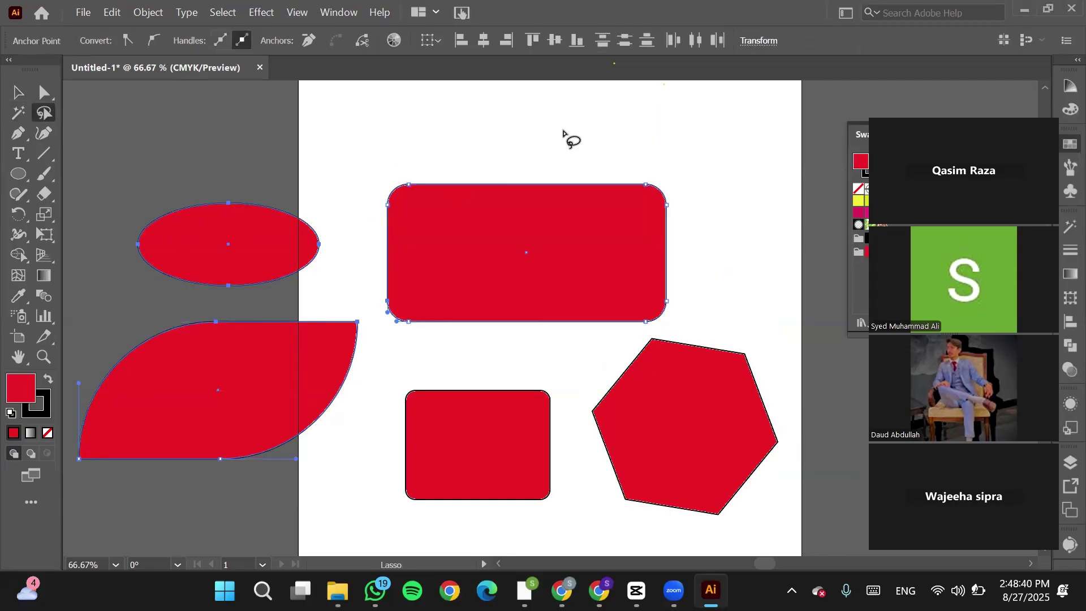
Lasso the ellipse together with the left half of the large rounded rectangle, and clear the selection.
mouse_move(565, 139)
left_mouse_down()
mouse_move(631, 146)
mouse_move(632, 174)
mouse_move(633, 146)
left_mouse_up()
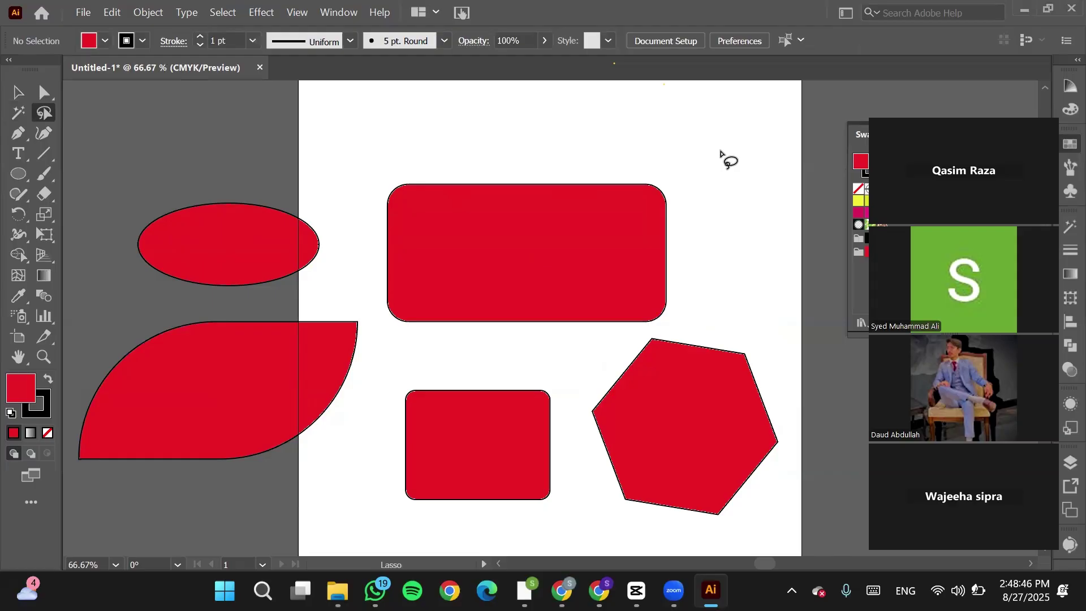
mouse_move(434, 138)
left_mouse_down()
mouse_move(157, 188)
mouse_move(121, 250)
mouse_move(174, 291)
mouse_move(371, 309)
mouse_move(414, 324)
mouse_move(460, 220)
mouse_move(439, 139)
left_mouse_up()
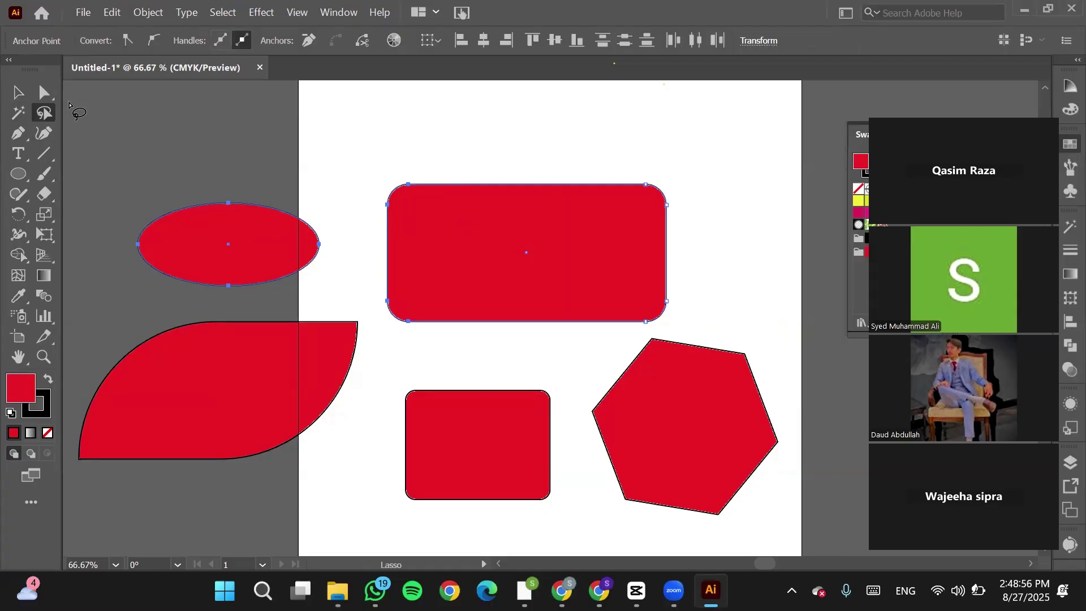
left_click(18, 92)
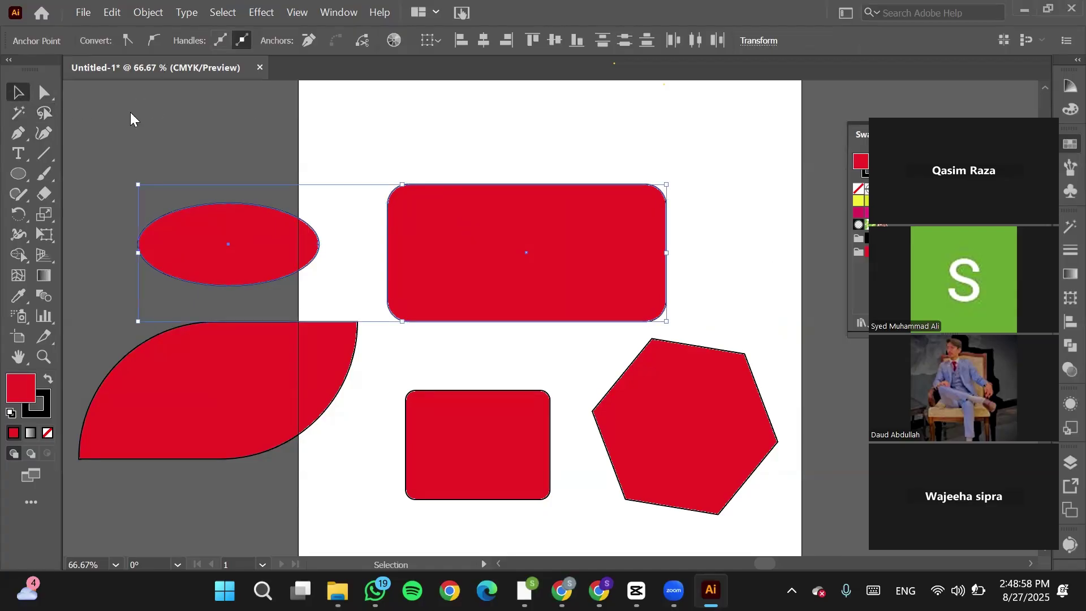
left_click(194, 143)
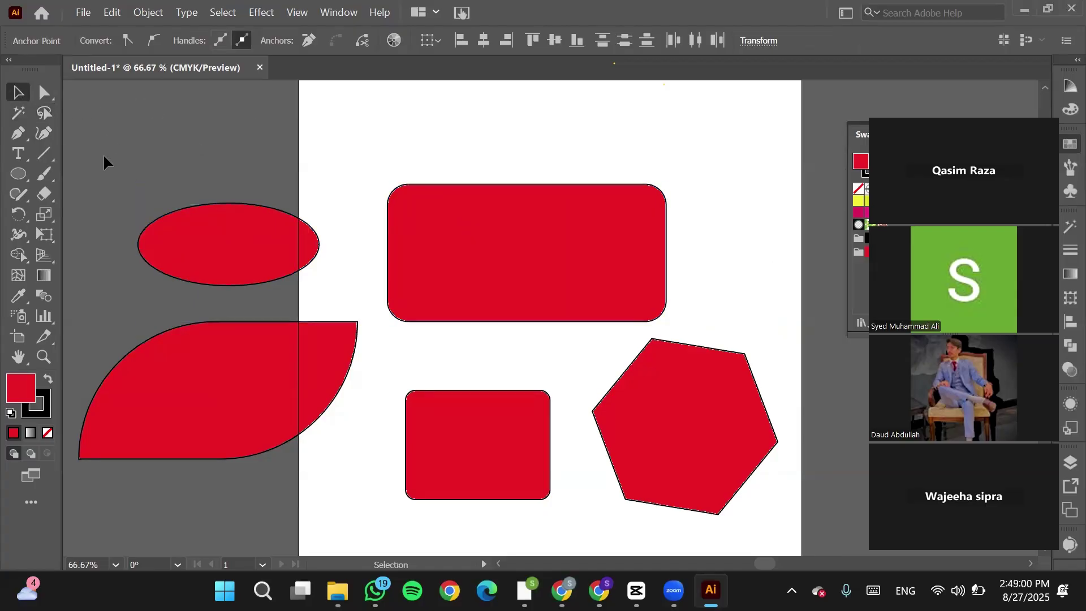
Lasso the leaf shape, the small rounded rectangle and the left-side anchor points of the large rounded rectangle.
left_click(45, 112)
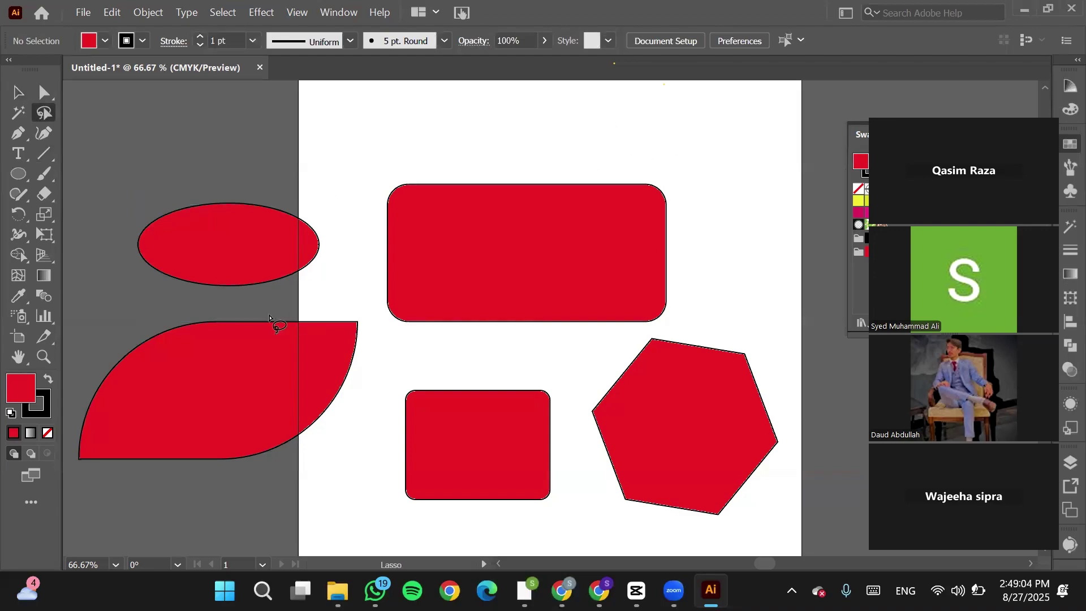
mouse_move(266, 313)
left_mouse_down()
mouse_move(141, 325)
mouse_move(108, 342)
mouse_move(76, 413)
mouse_move(76, 478)
mouse_move(382, 522)
mouse_move(559, 505)
mouse_move(567, 432)
mouse_move(554, 247)
mouse_move(509, 188)
mouse_move(484, 170)
mouse_move(395, 164)
mouse_move(333, 263)
mouse_move(266, 318)
left_mouse_up()
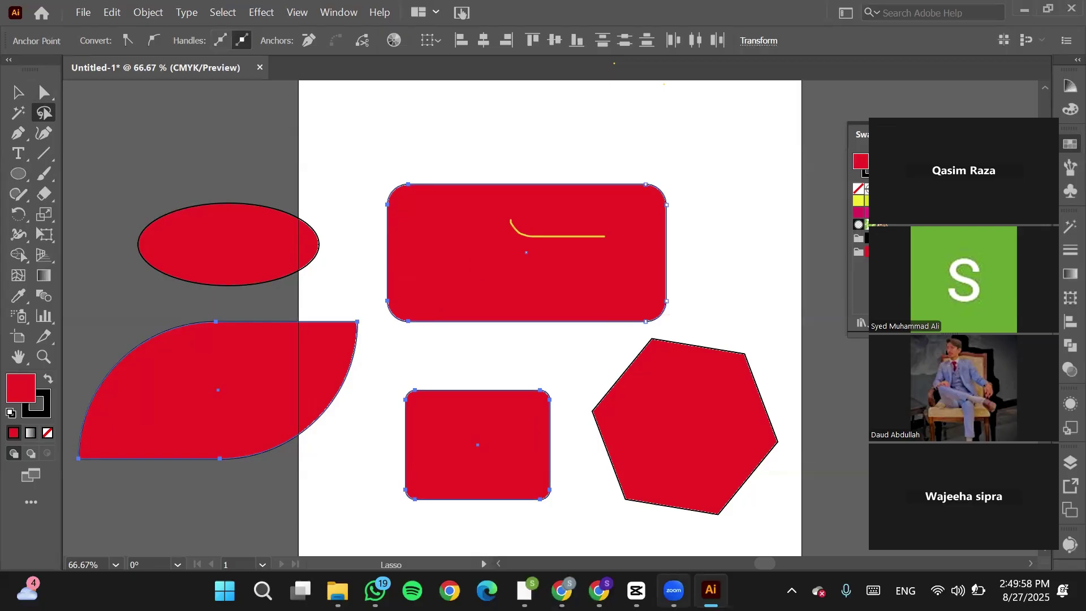
Switch to the Zoom Workplace window and return to the Illustrator document.
mouse_move(674, 591)
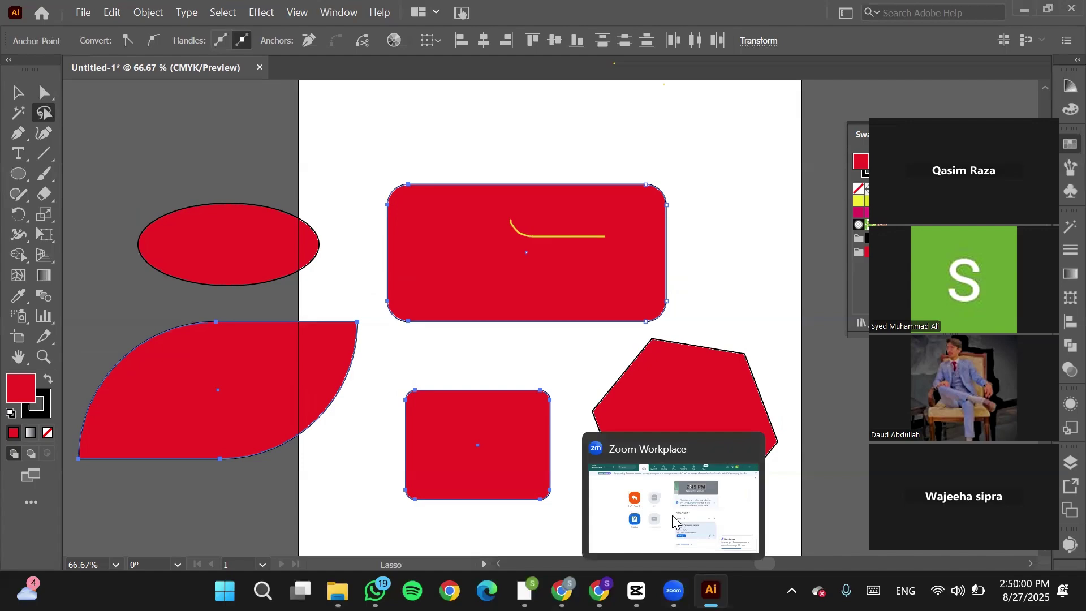
left_click(674, 521)
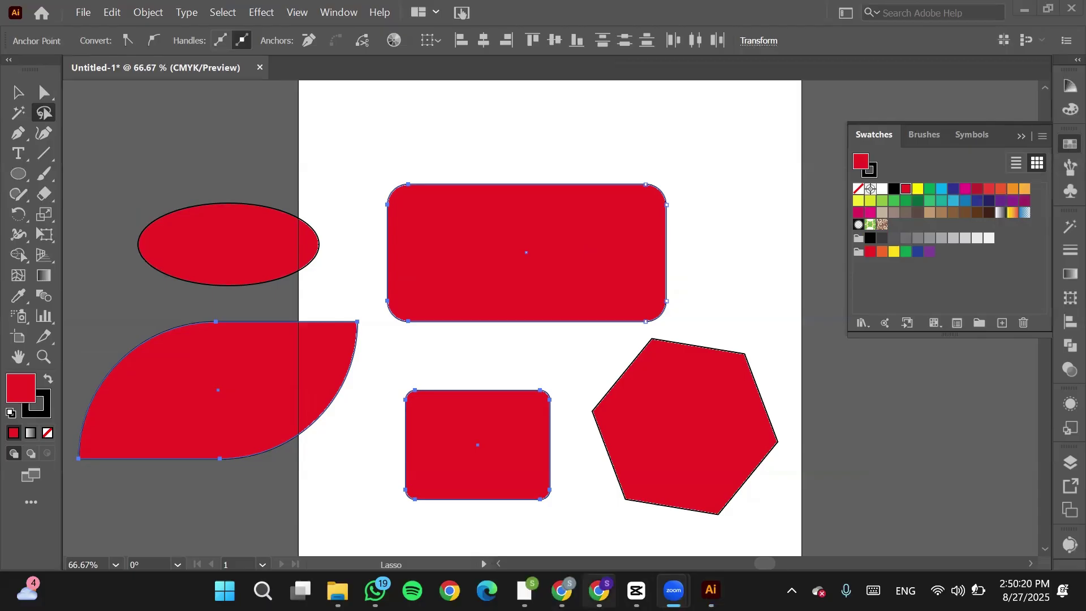
mouse_move(598, 586)
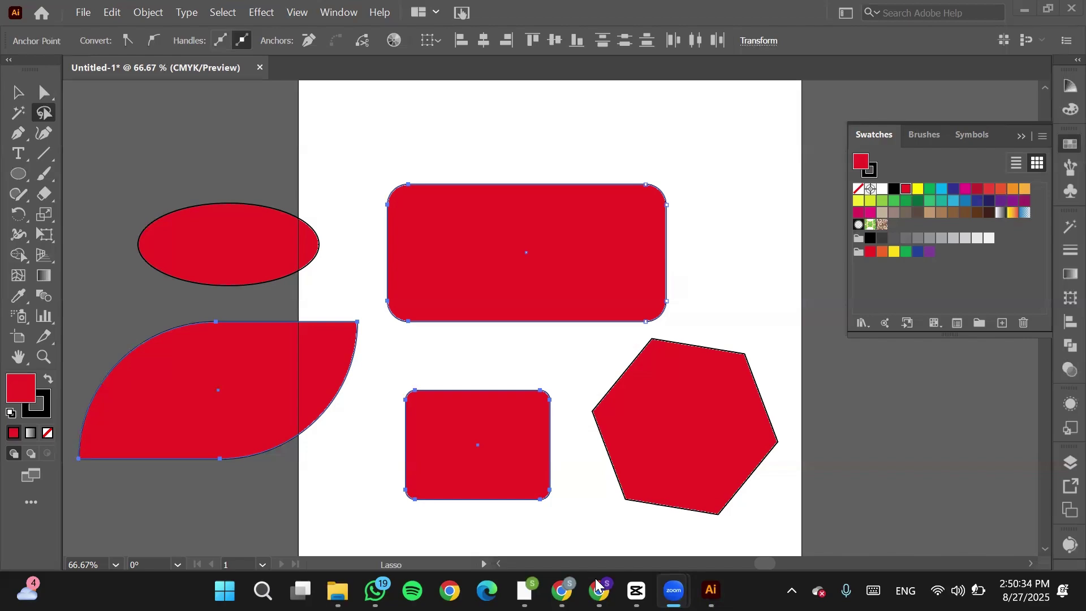
left_click(48, 142)
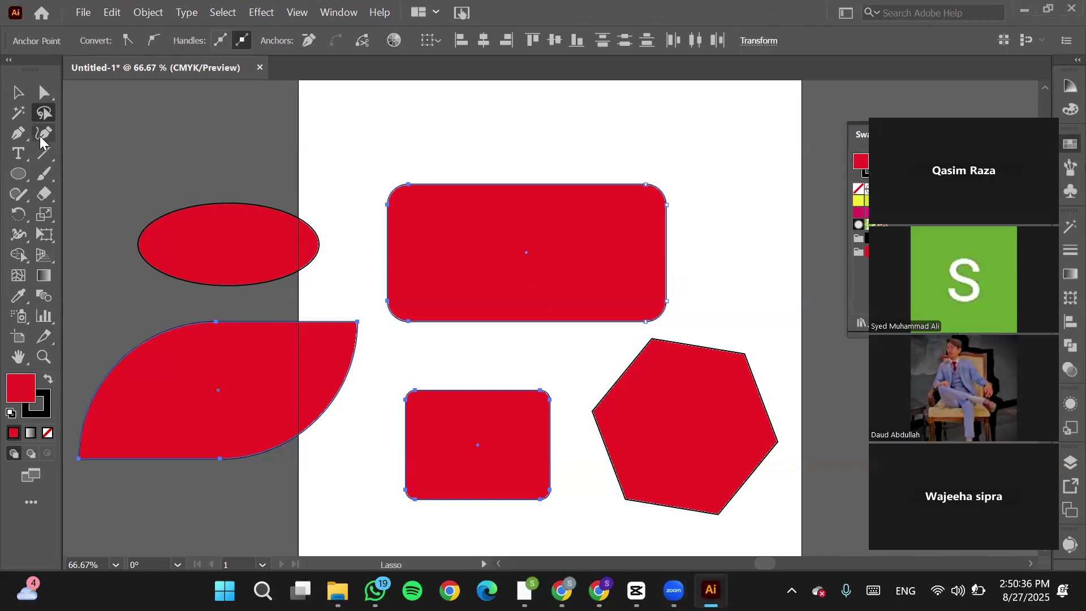
Clear the lasso selection, move the large rounded rectangle up and right, and place the ellipse against its left side.
left_click(17, 92)
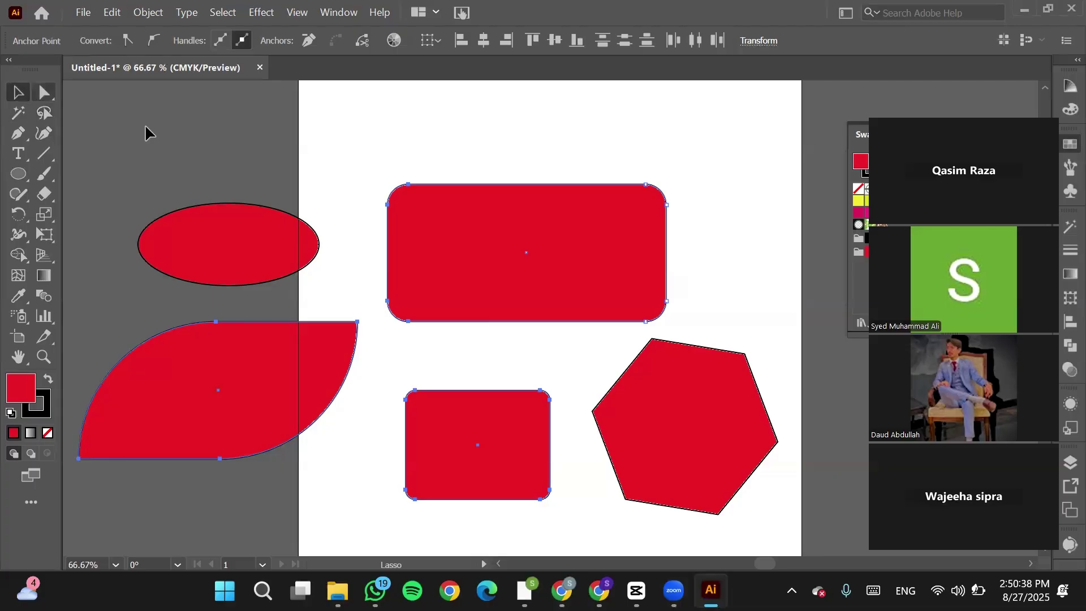
left_click(227, 133)
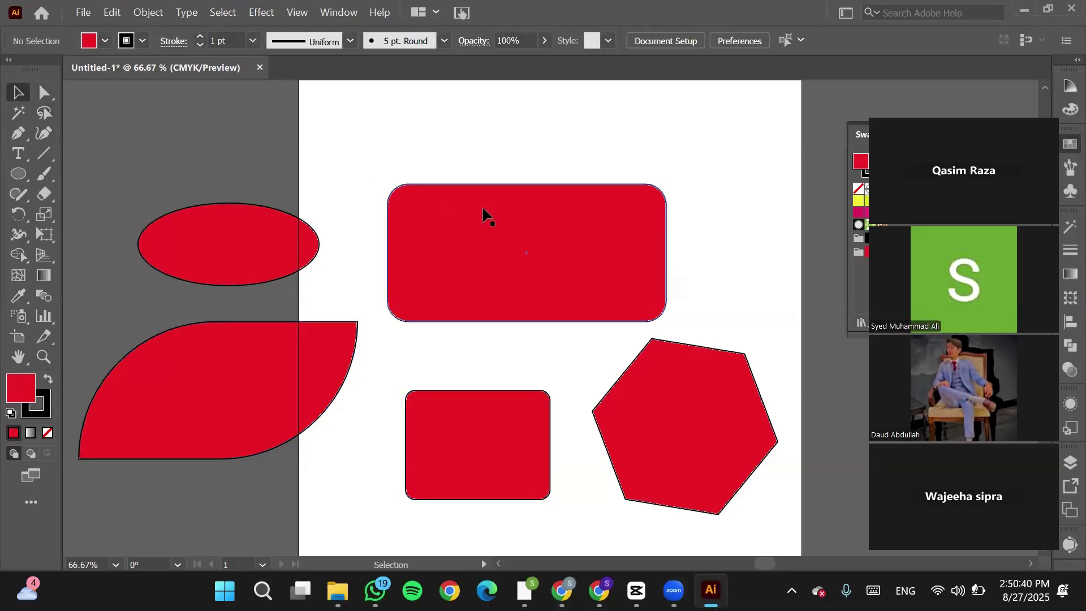
left_click_drag(504, 239, 546, 157)
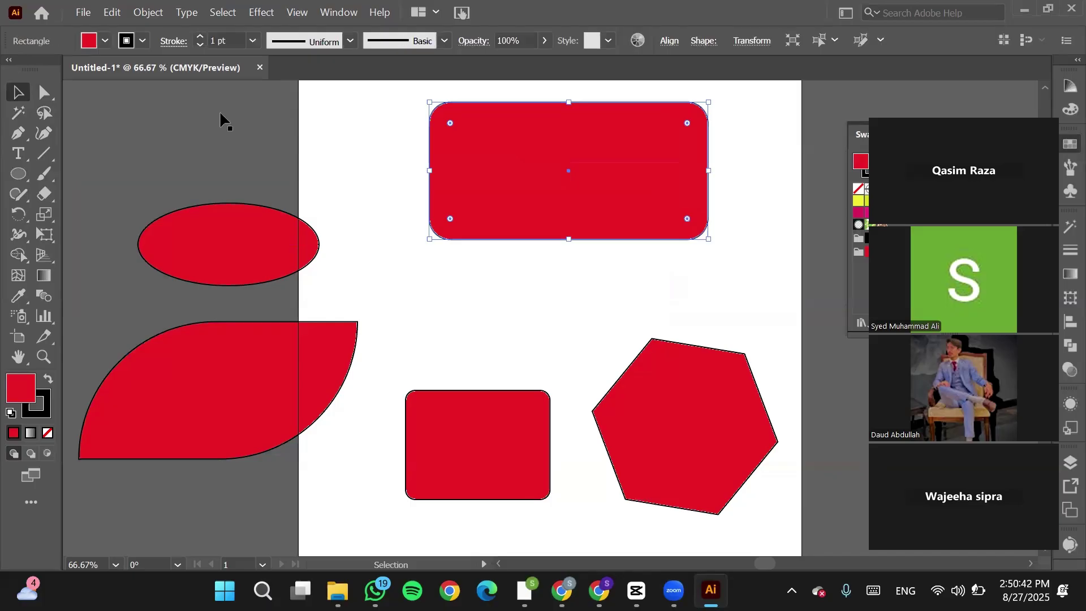
left_click(253, 228)
left_click_drag(253, 228, 355, 180)
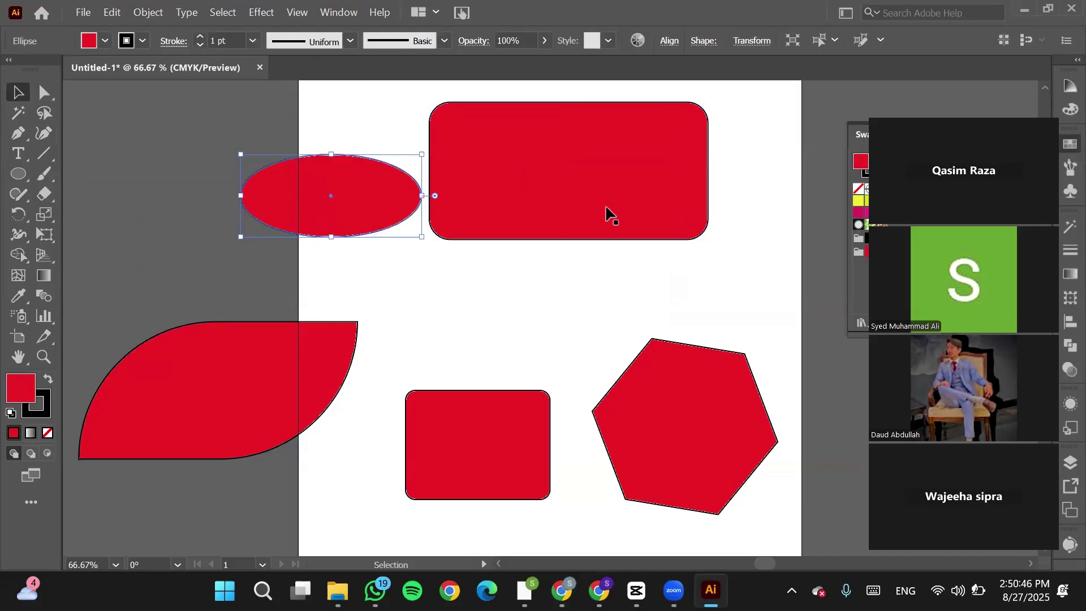
left_click(623, 289)
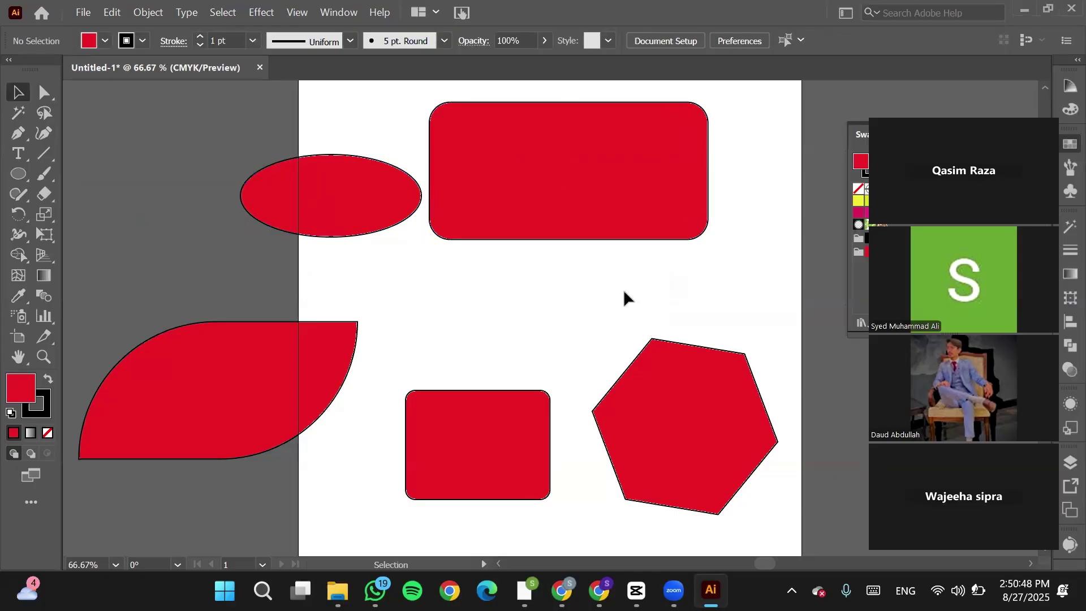
Move the ellipse off the artboard to the left and delete it.
scroll(305, 263, "up", 3)
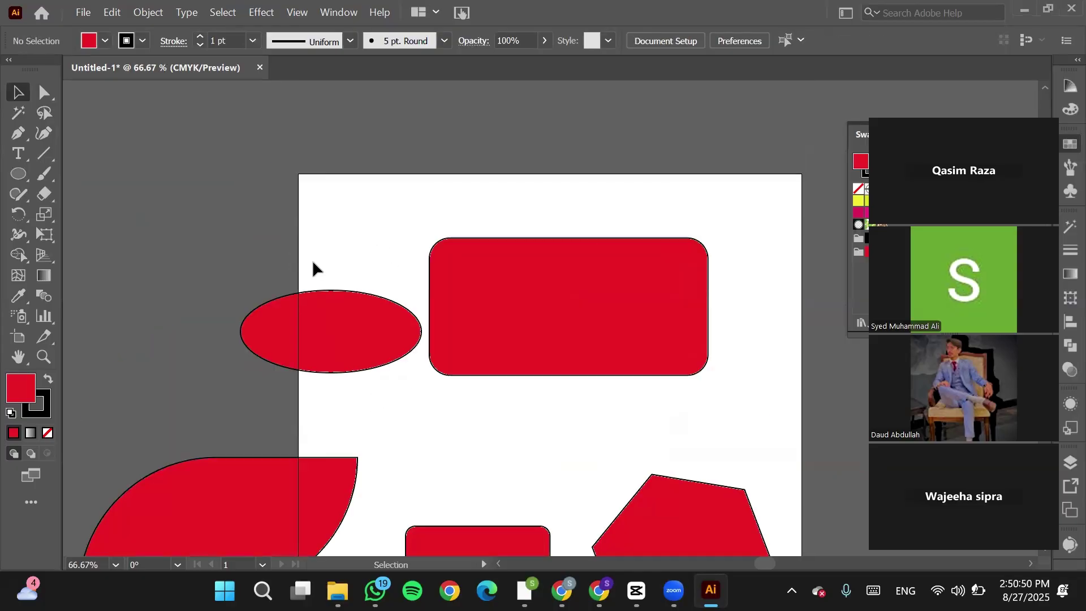
left_click_drag(364, 339, 201, 284)
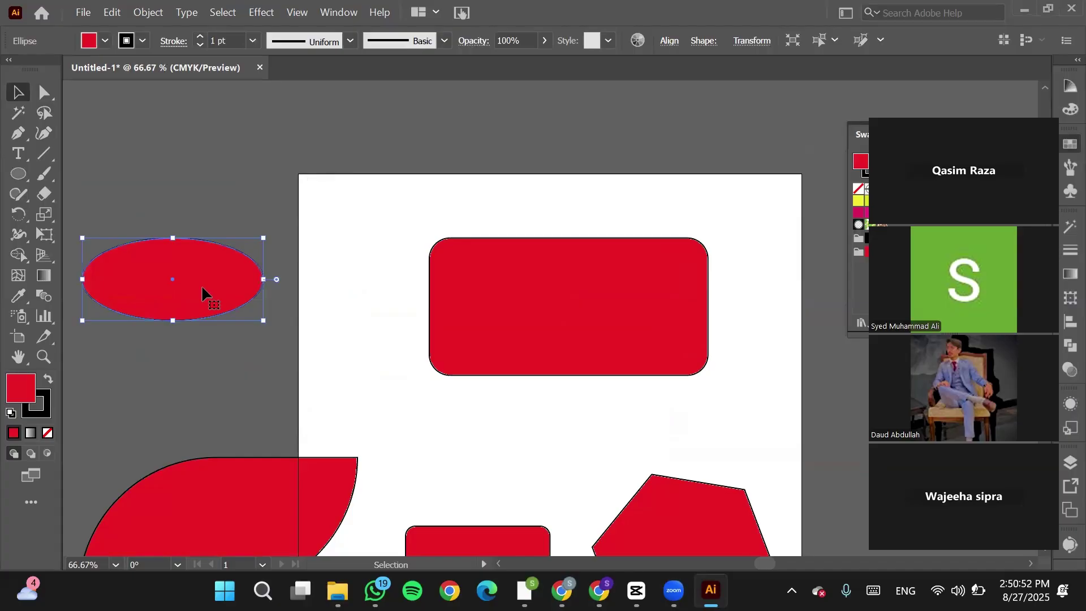
key("Delete")
Move the large rounded rectangle flush into the artboard's upper-left corner, and activate Direct Selection for its corners.
left_click_drag(562, 291, 428, 216)
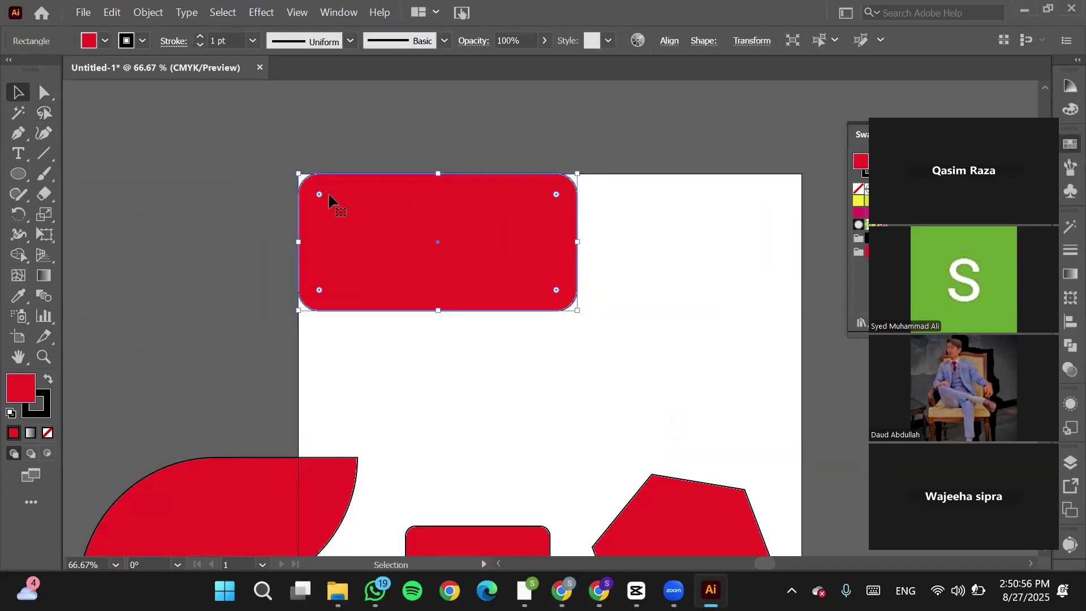
left_click(45, 91)
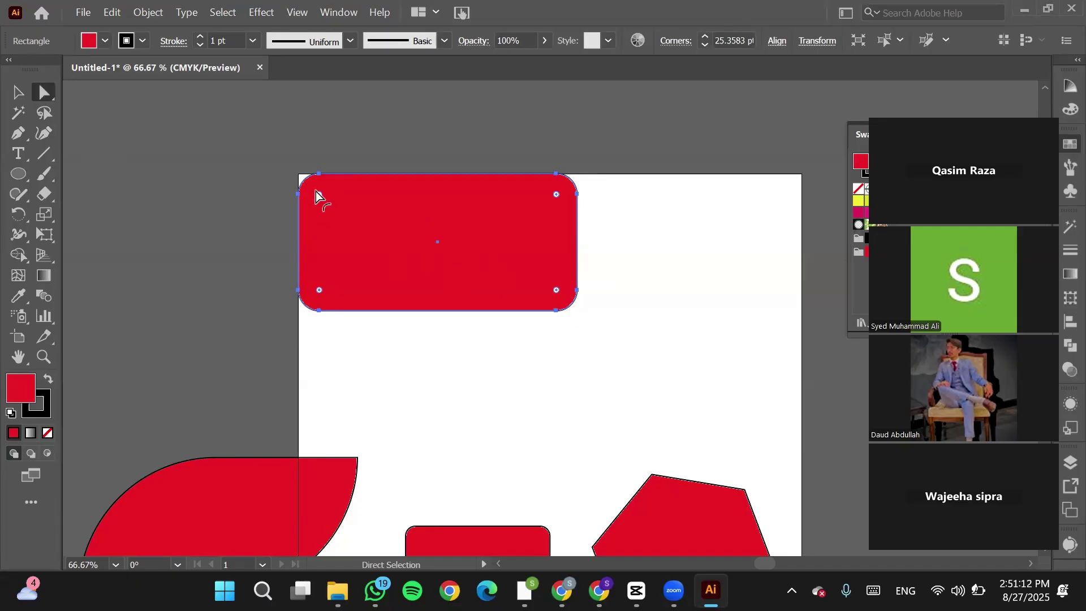
Square off the large red rectangle's corners and stretch it into a shallow banner spanning the full width of the artboard's upper edge.
left_click_drag(317, 191, 295, 172)
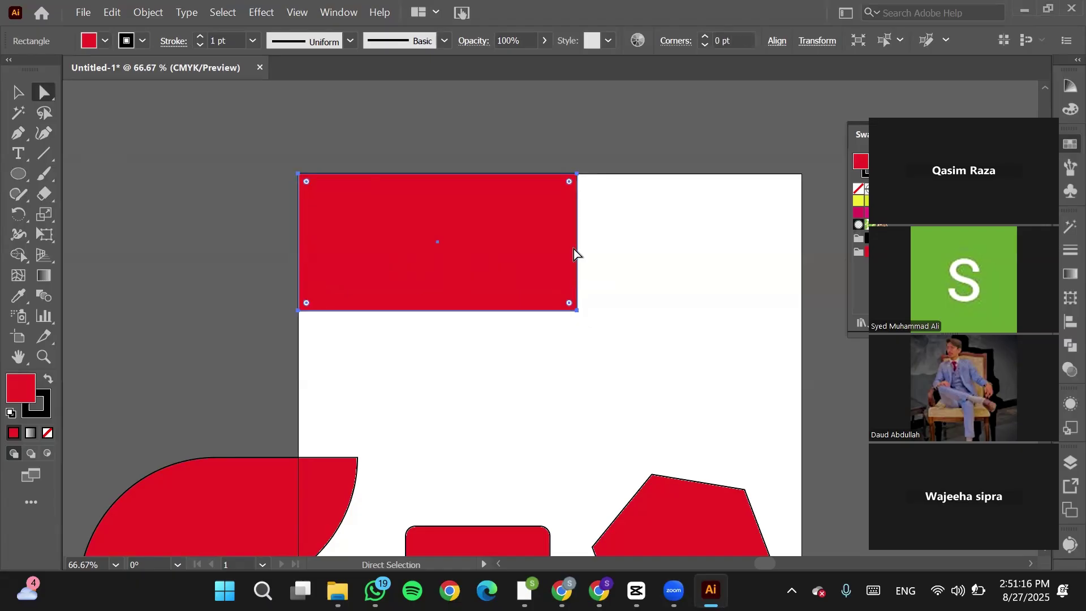
left_click(17, 92)
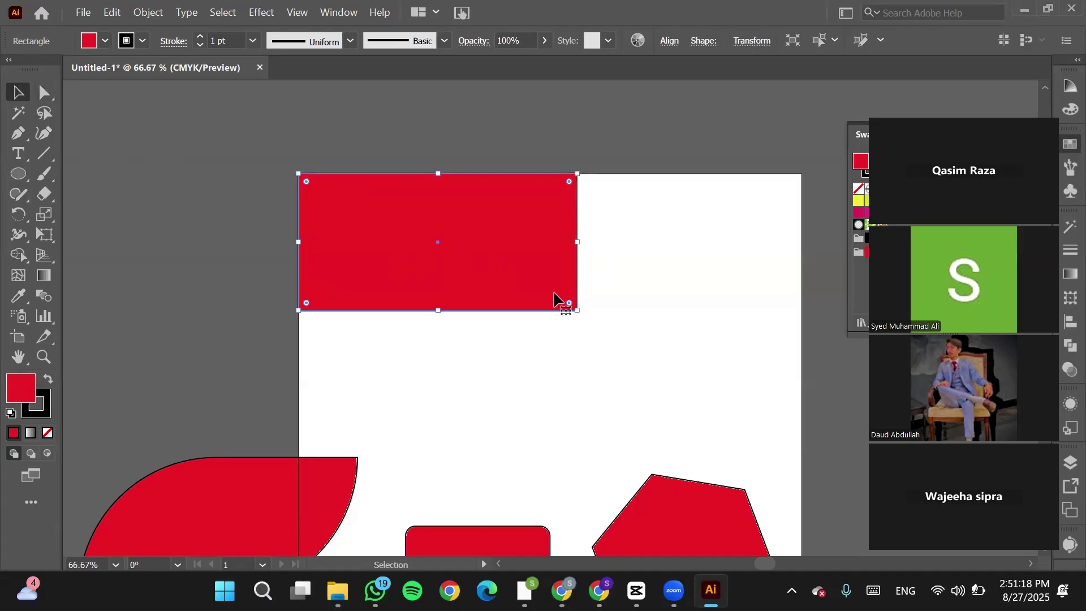
left_click_drag(577, 310, 802, 191)
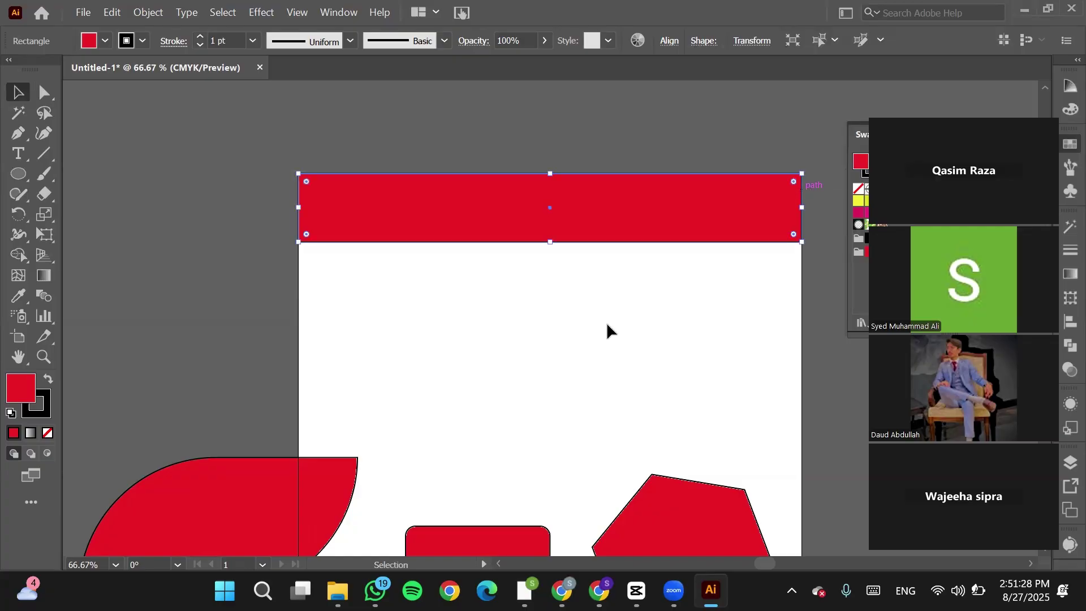
Move the leaf shape off the artboard to the left and the hexagon off the artboard to the right.
scroll(537, 382, "down", 3)
scroll(536, 382, "right", 2)
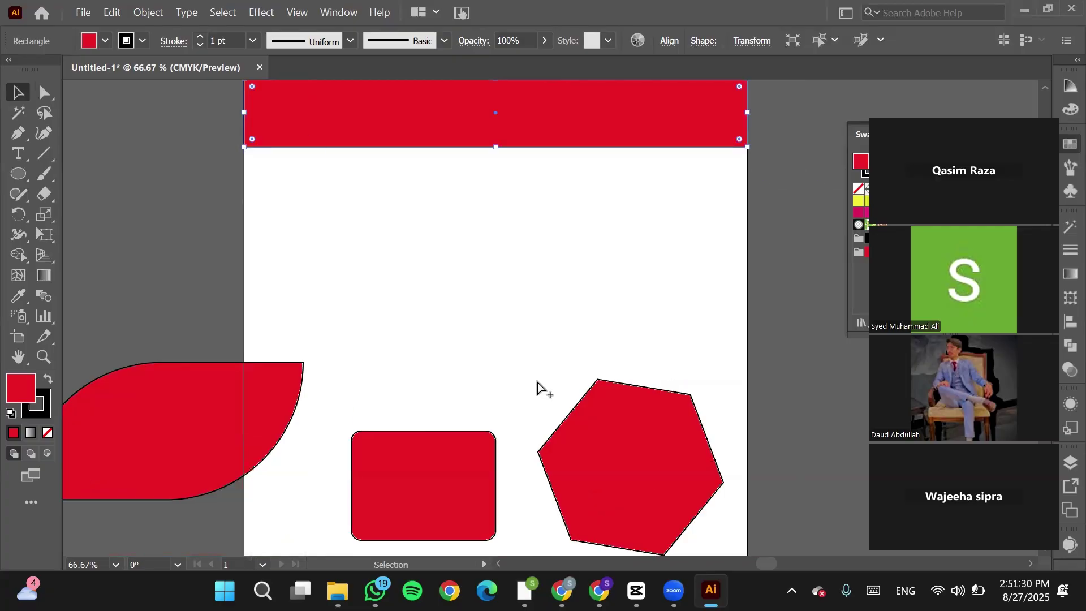
scroll(537, 382, "down", 5)
scroll(571, 395, "up", 4)
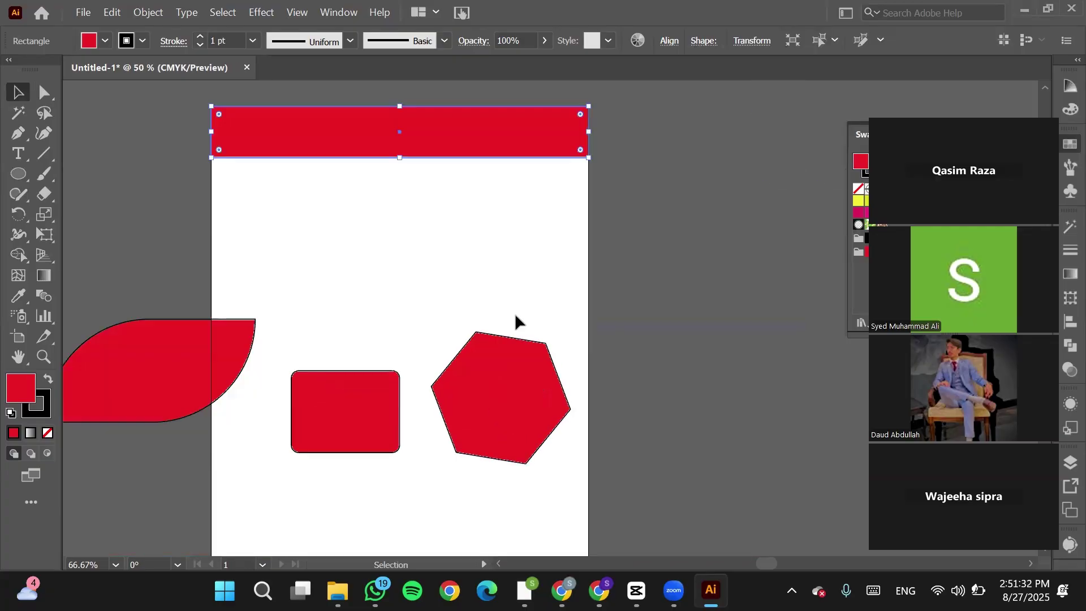
scroll(496, 238, "left", 4)
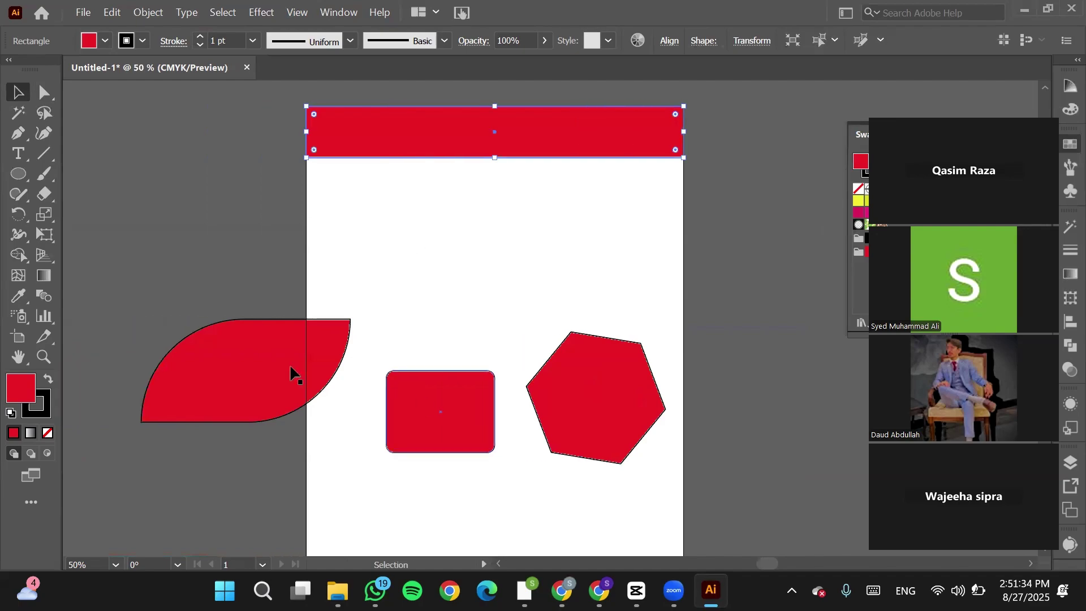
left_click_drag(291, 373, 122, 273)
left_click_drag(606, 407, 839, 284)
Move the small rounded rectangle up onto the red banner and fill it with the C=0 M=35 Y=85 K=0 swatch.
scroll(396, 450, "down", 2)
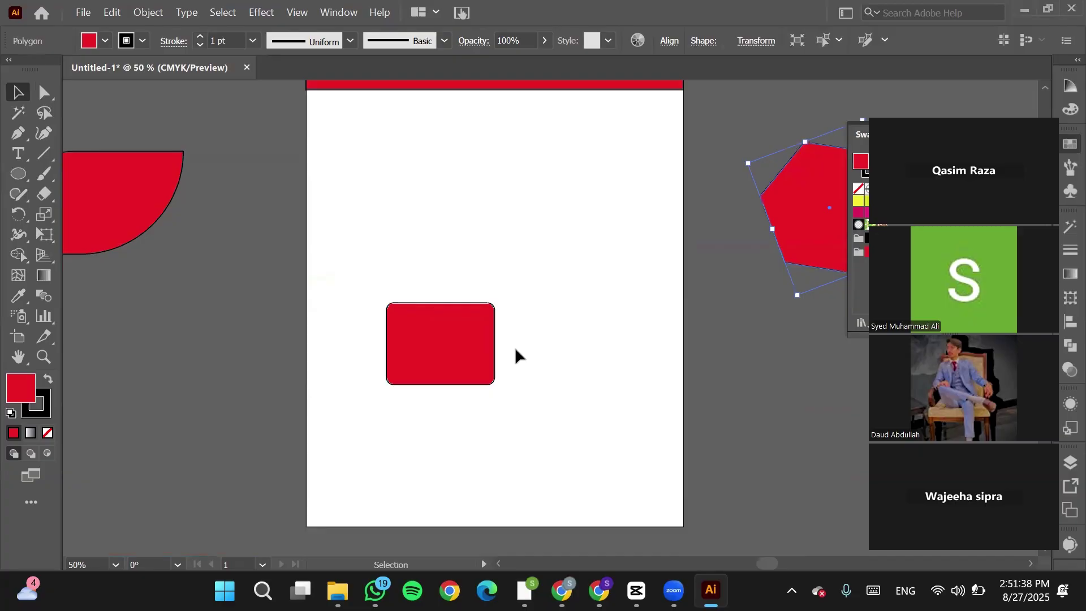
left_click_drag(432, 342, 482, 112)
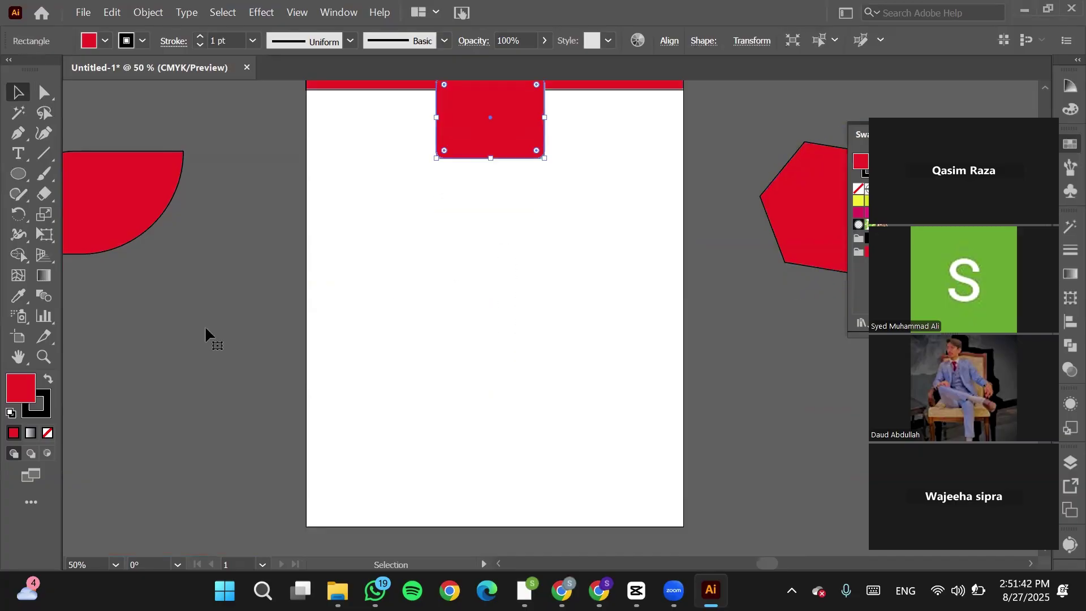
double_click(24, 389)
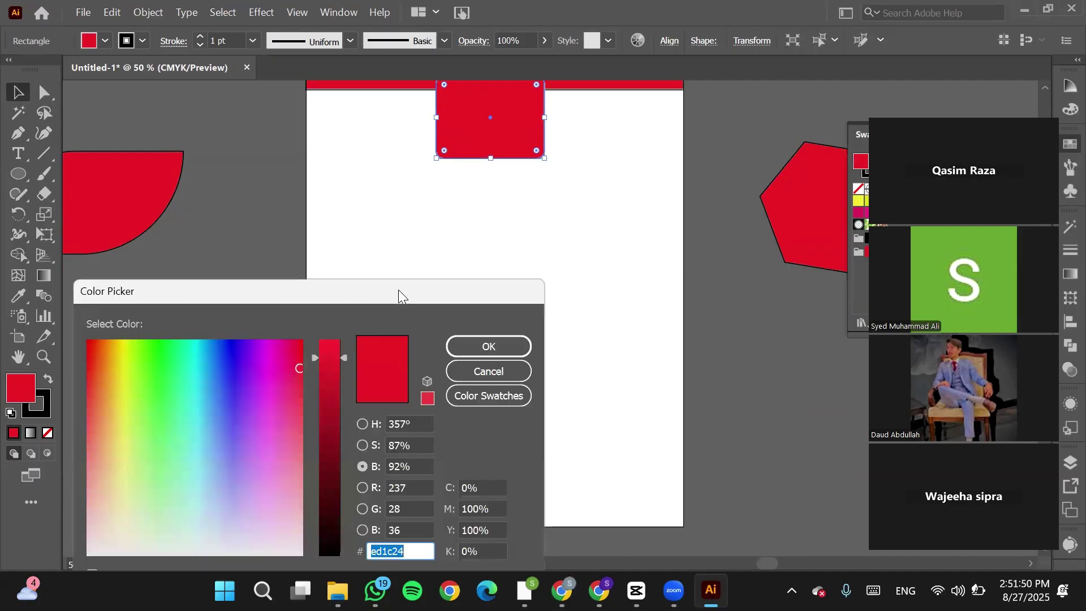
left_click_drag(399, 289, 404, 203)
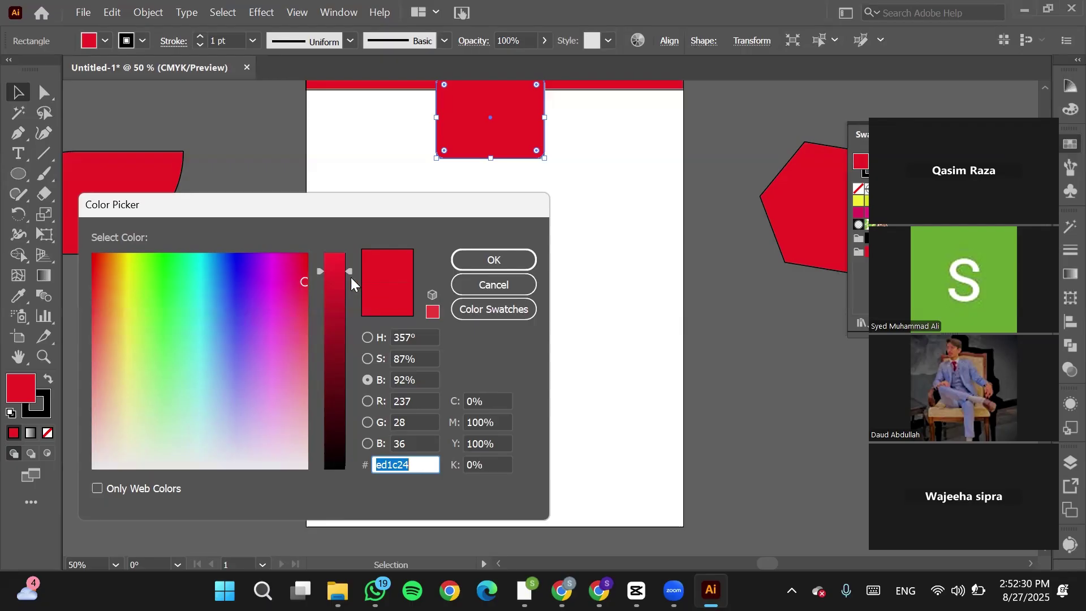
left_click(469, 309)
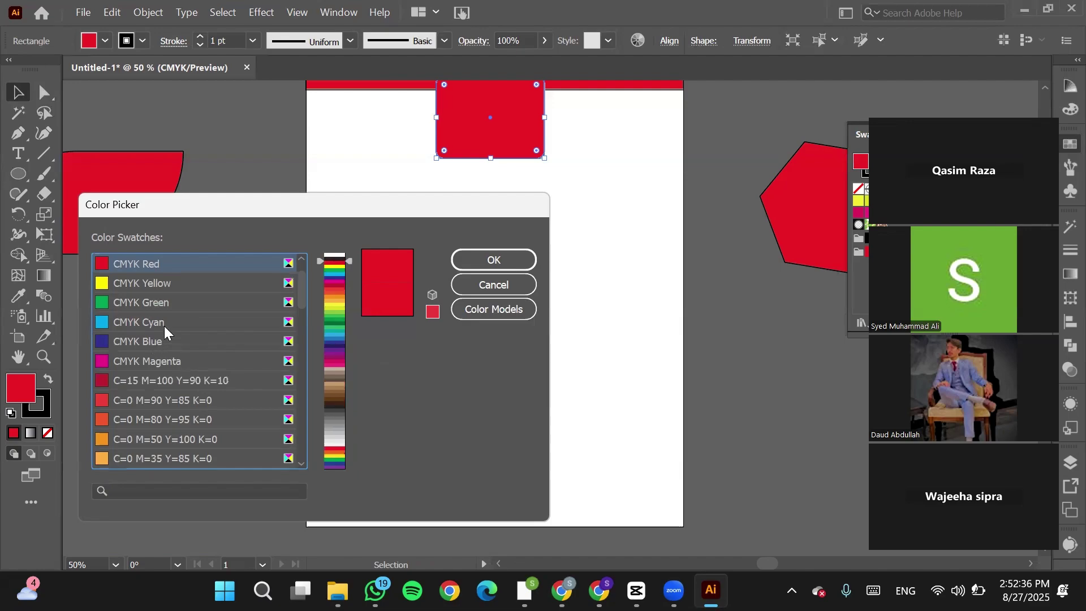
left_click(140, 463)
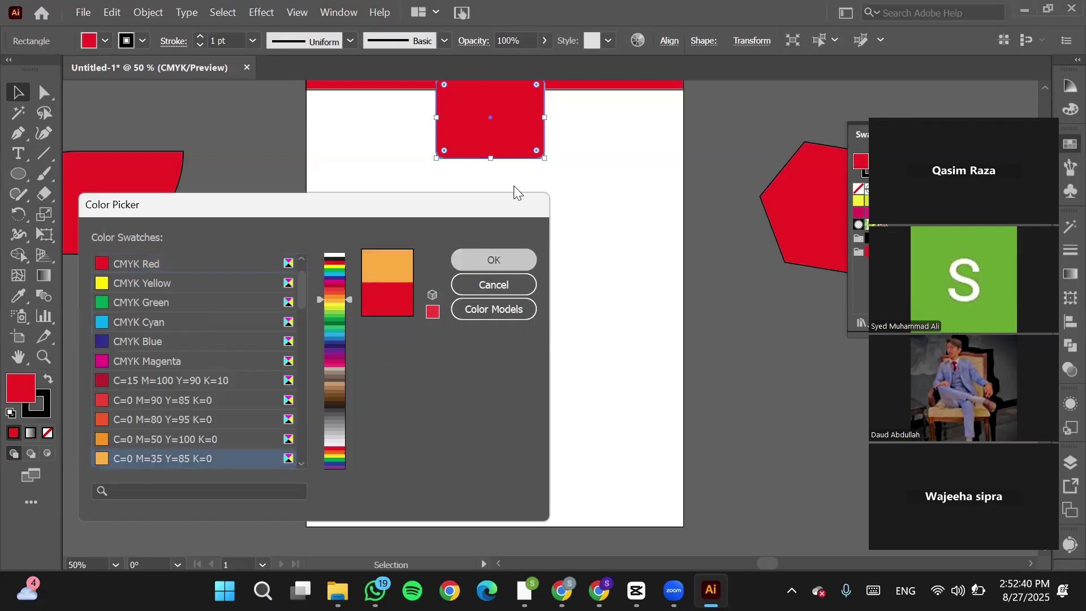
key("Escape")
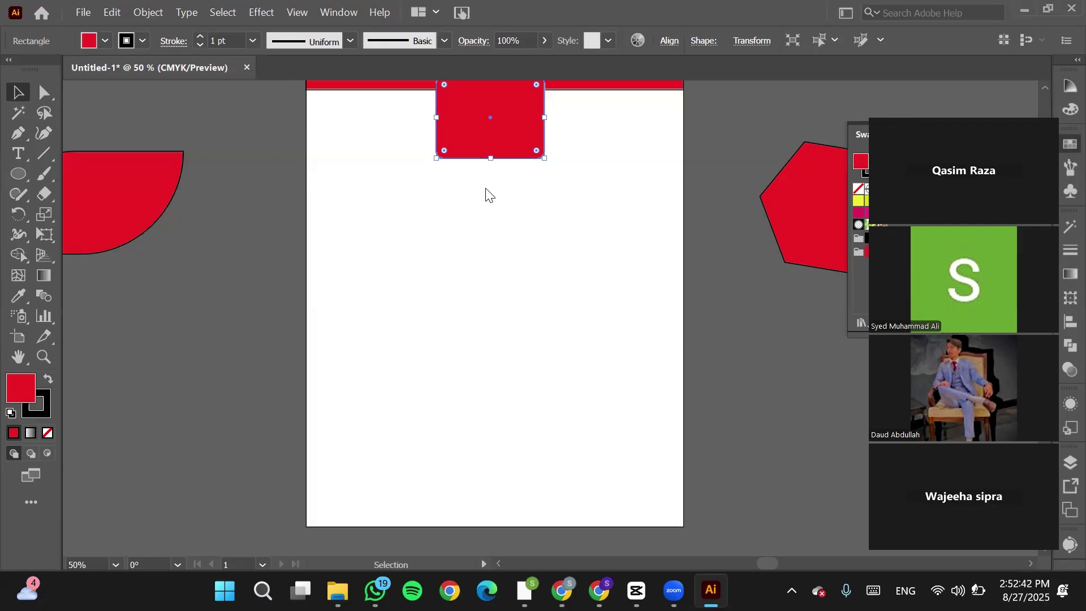
Align the orange rounded rectangle with the artboard's left edge and stretch it to cover the whole artboard, including the red banner.
left_click_drag(511, 128, 683, 154)
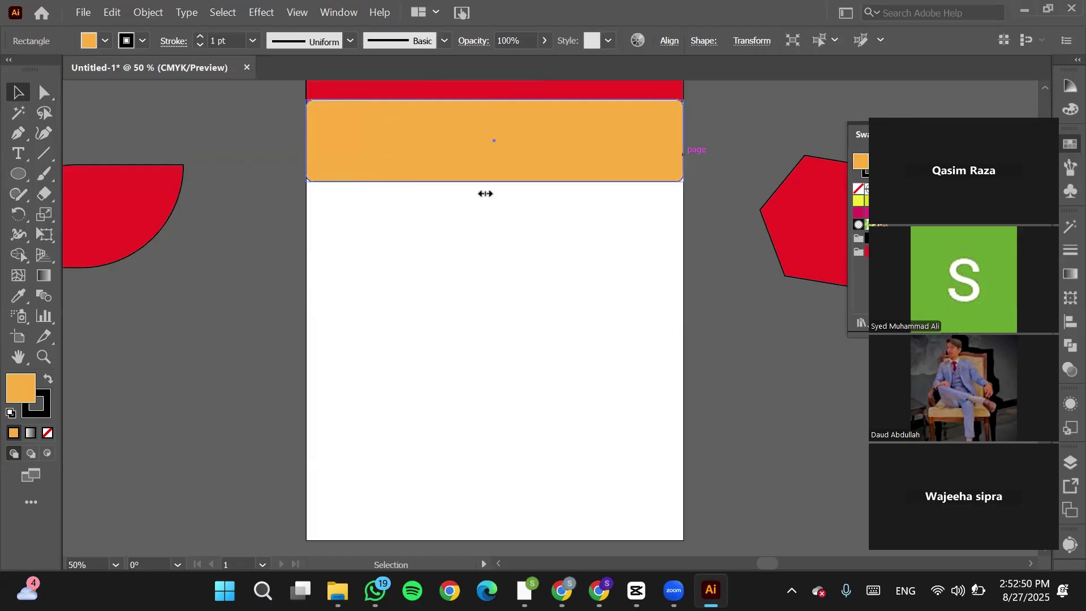
left_click_drag(521, 528, 519, 542)
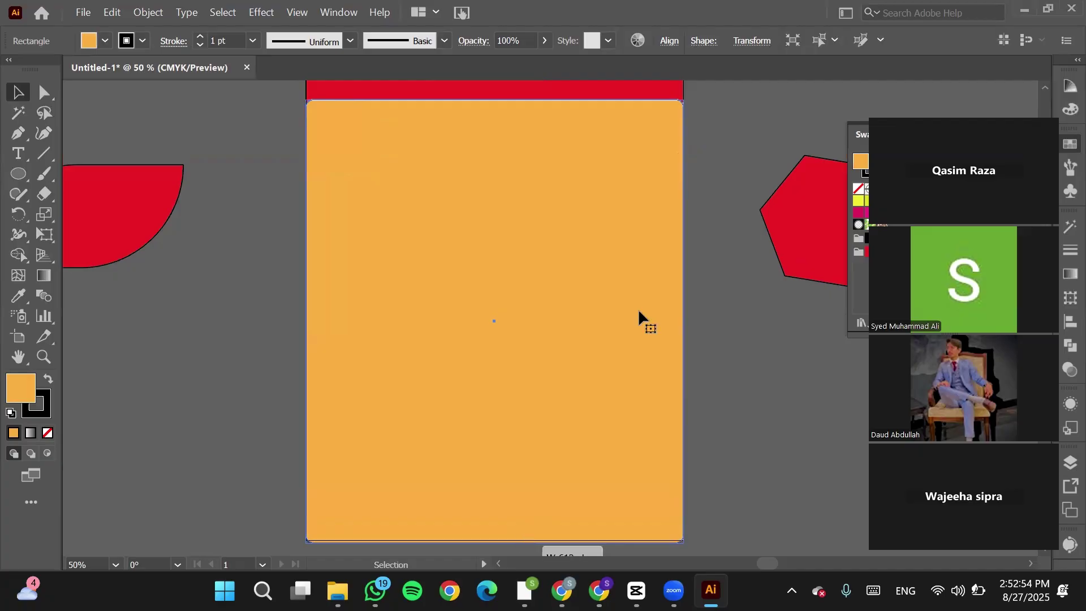
scroll(638, 308, "up", 1)
scroll(638, 307, "up", 3)
left_click(706, 132)
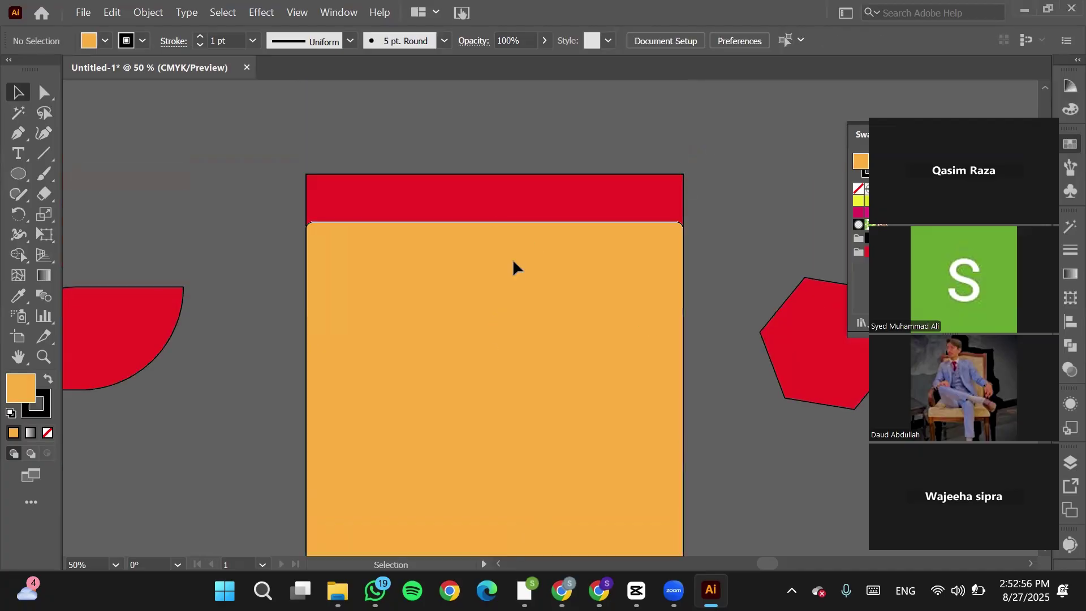
left_click(513, 259)
left_click_drag(496, 222, 496, 169)
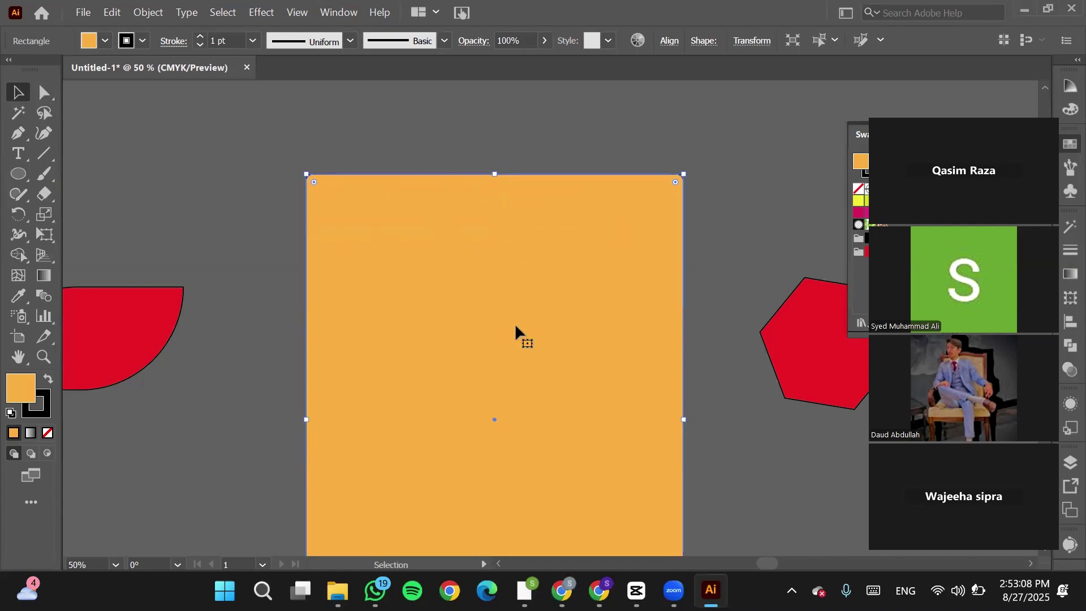
Send the orange rectangle behind the red banner, undo the reordering and redo it.
key("a")
key("ctrl+[")
key("v")
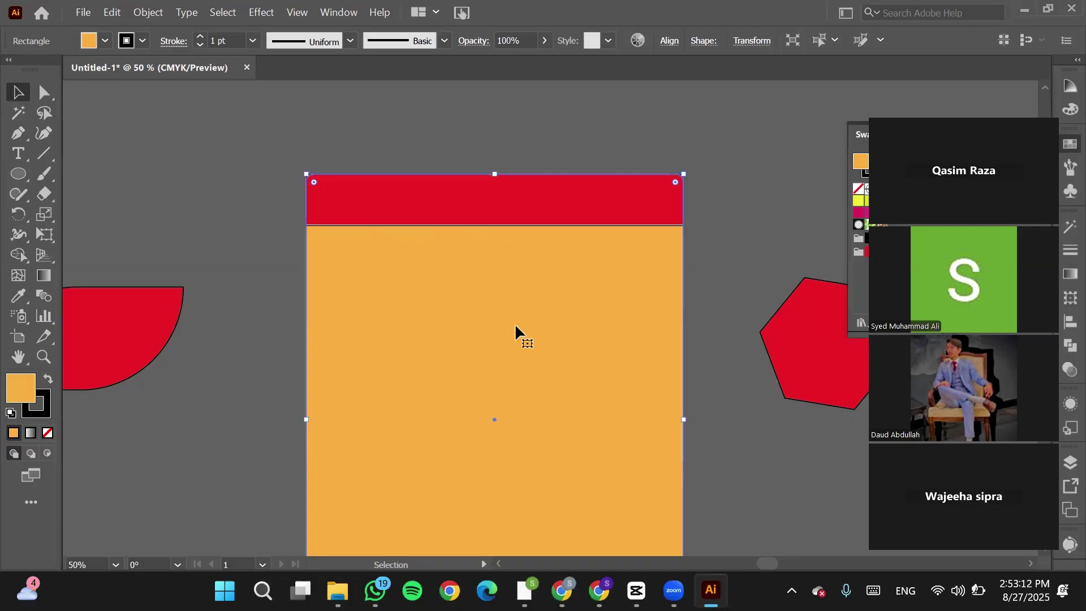
key("a")
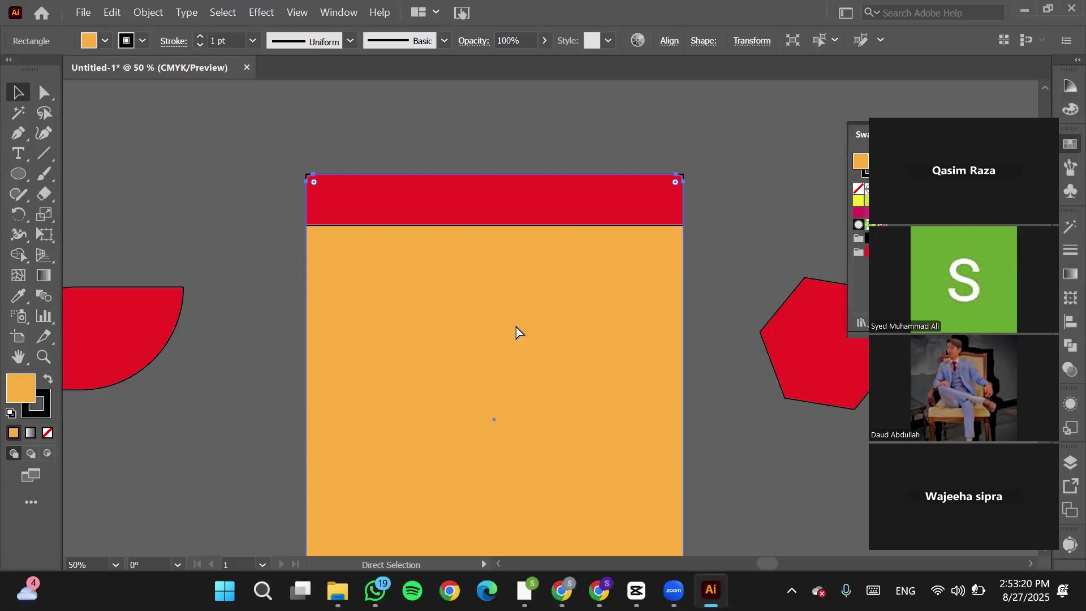
key("ctrl+z")
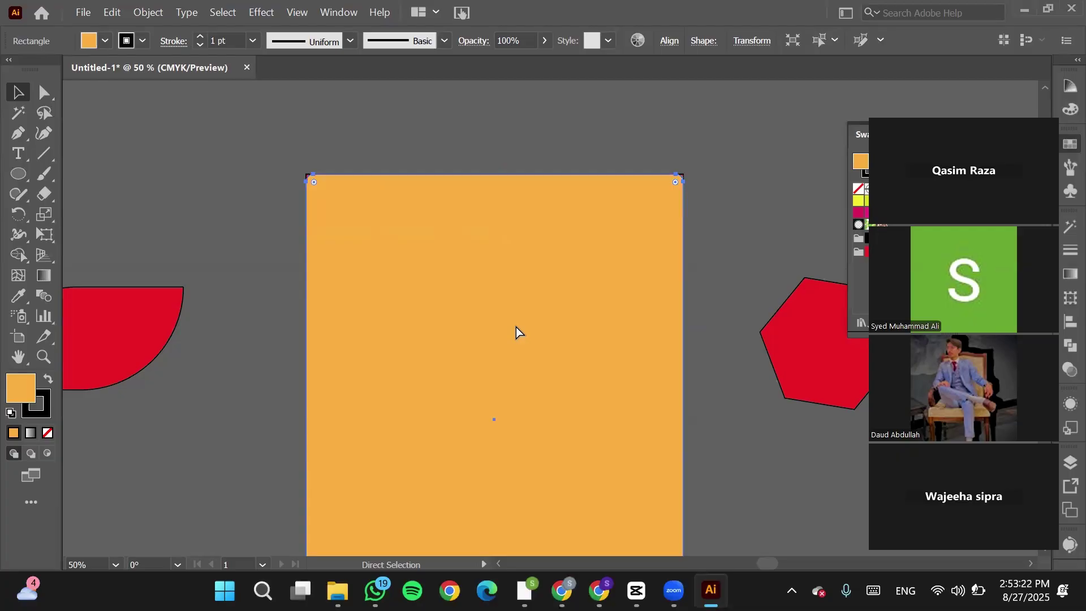
key("ctrl+shift+z")
key("v")
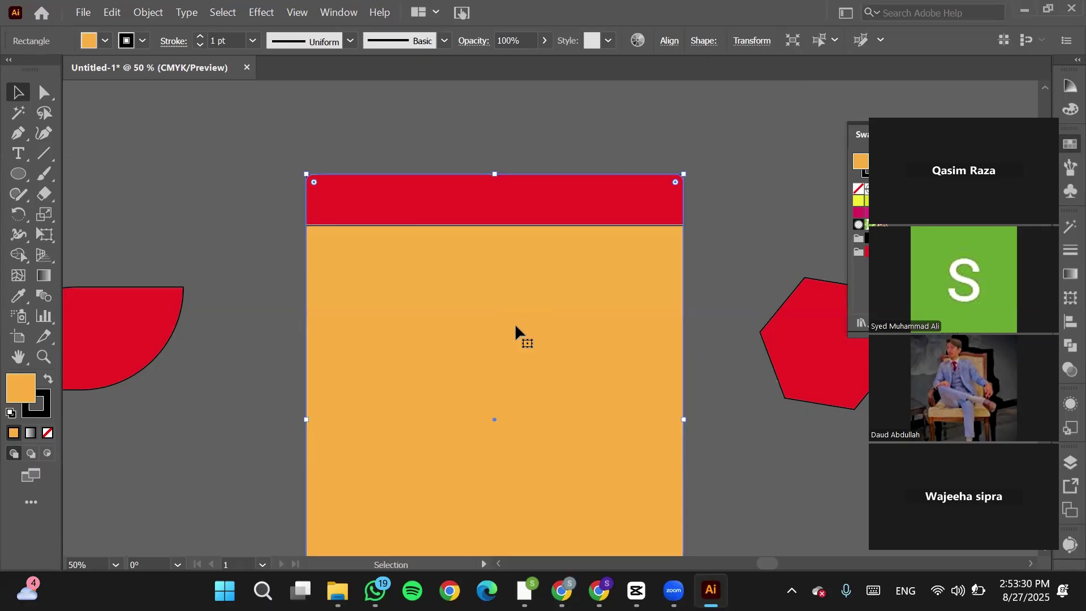
key("a")
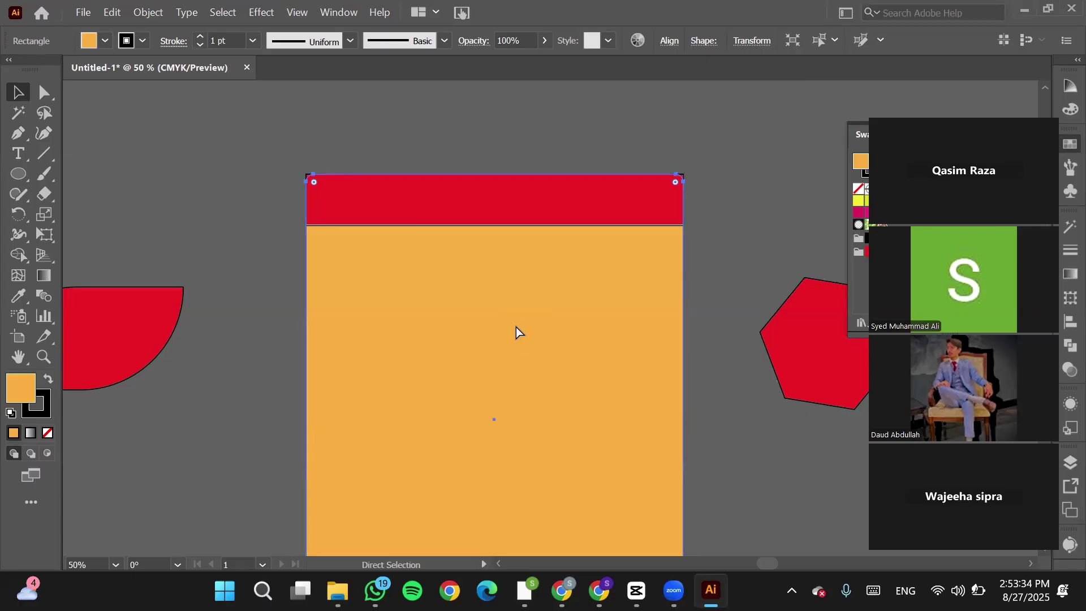
Bring the orange rectangle in front of the red banner and deselect it.
key("ctrl+shift+bracketright")
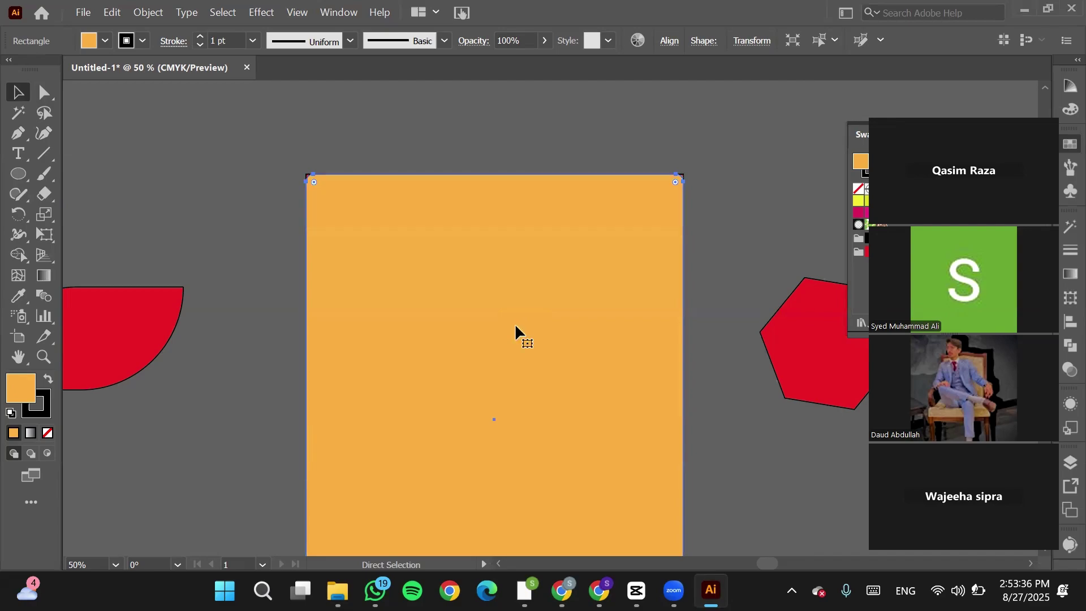
key("v")
left_click(233, 228)
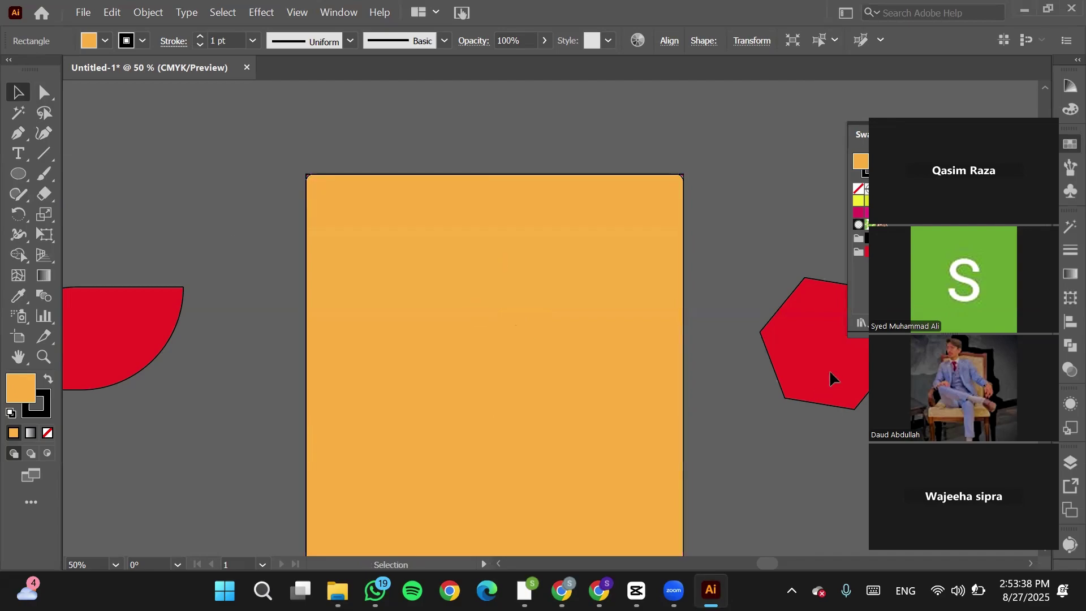
Move the hexagon partly under the orange rectangle's right edge and the leaf shape partly under its left edge.
left_click_drag(830, 368, 661, 409)
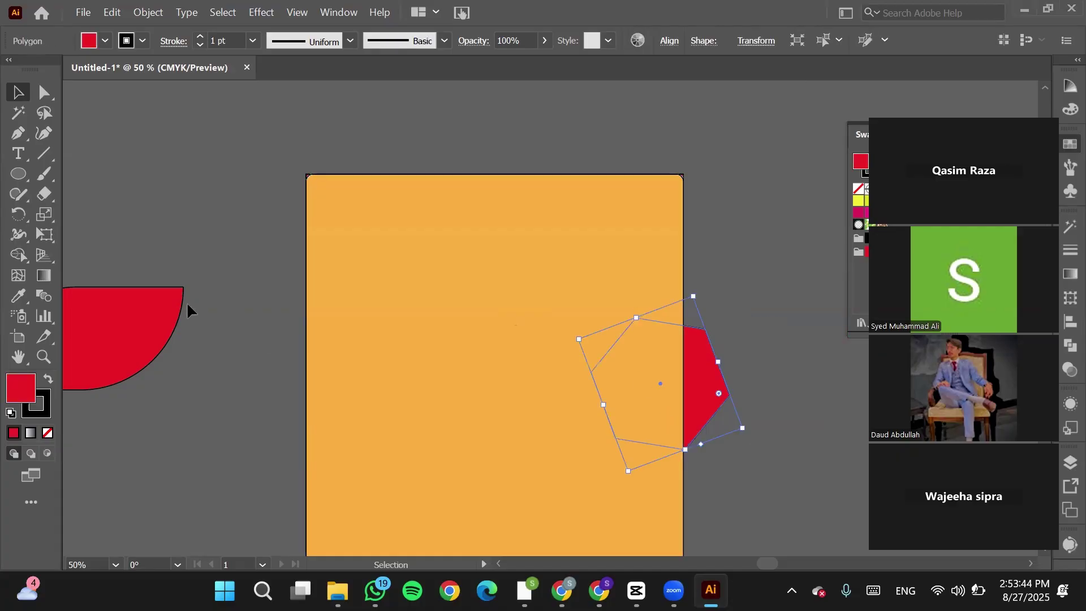
left_click(134, 335)
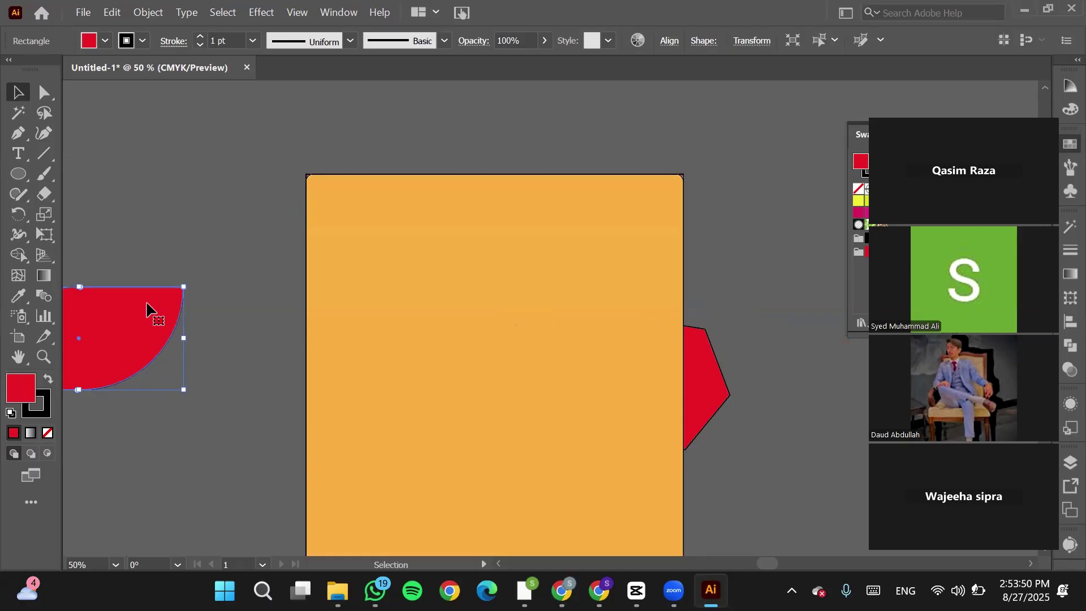
left_click_drag(147, 303, 346, 341)
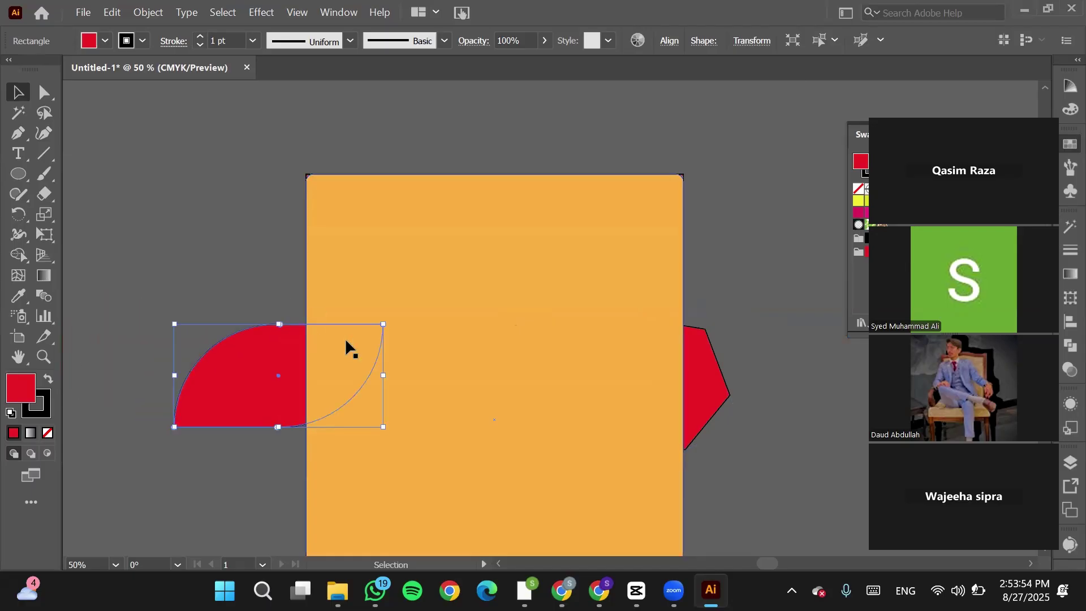
Send the orange rectangle behind all the red shapes, and bring it back to the front.
left_click(429, 320)
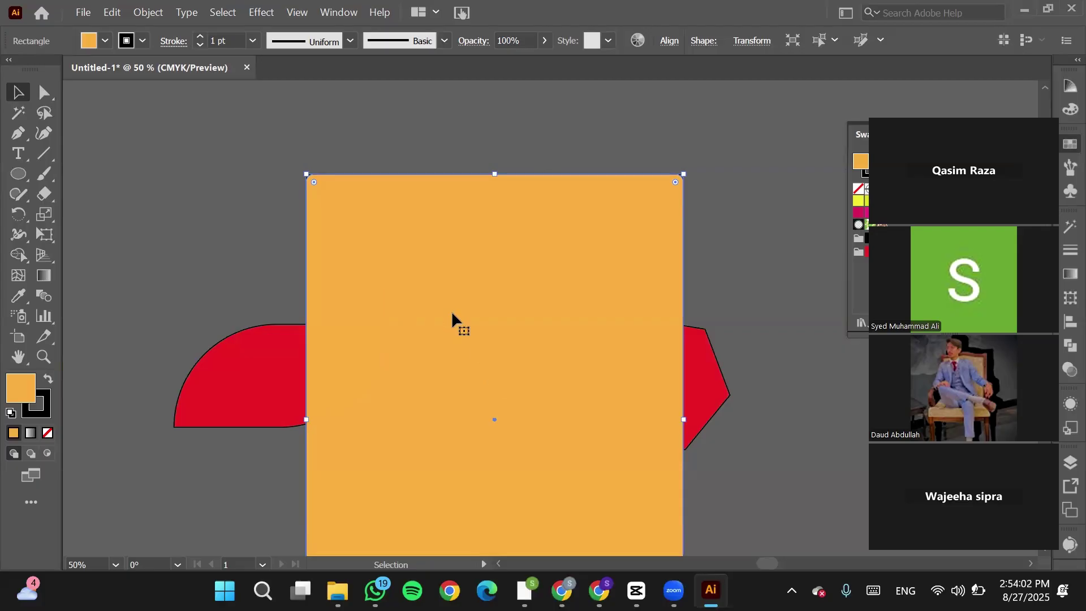
key("a")
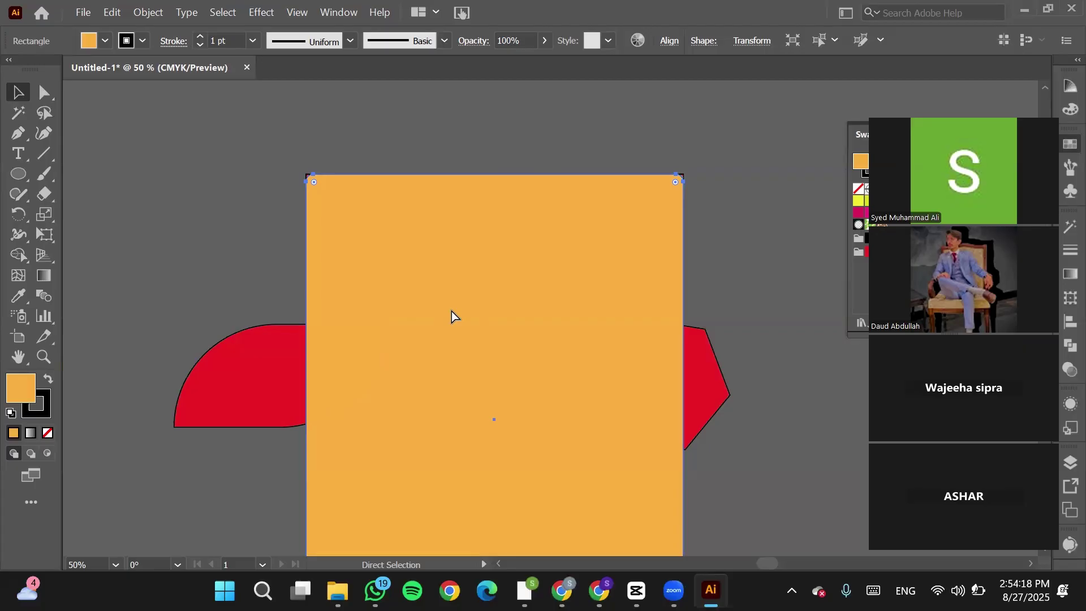
key("ctrl+shift+bracketleft")
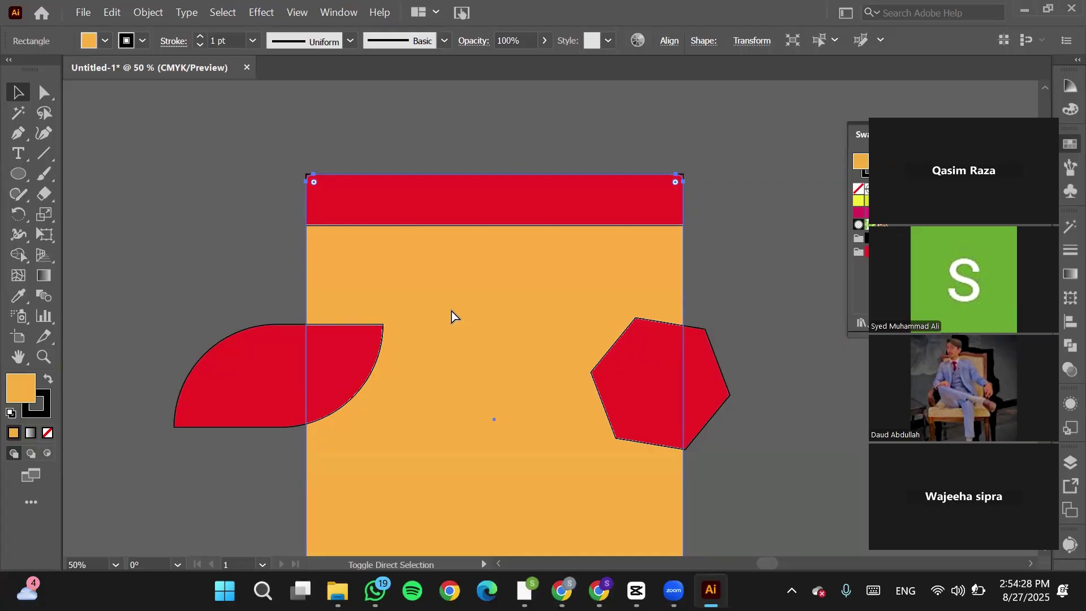
key("ctrl+shift+bracketright")
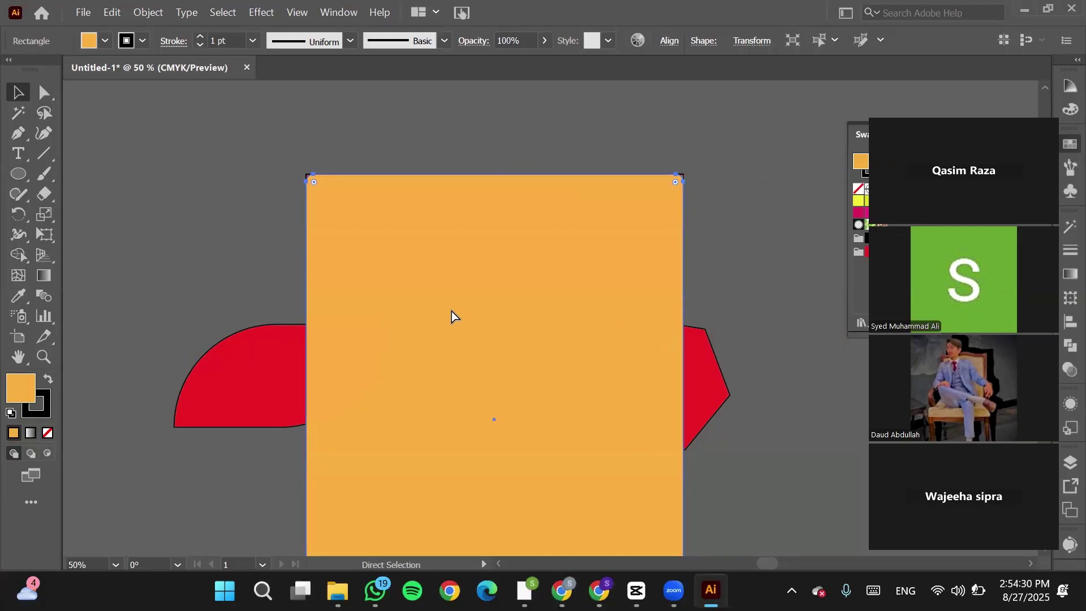
Send the orange rectangle backward one level at a time behind the hexagon and the leaf shape, and finally behind the red banner.
key("ctrl+bracketleft")
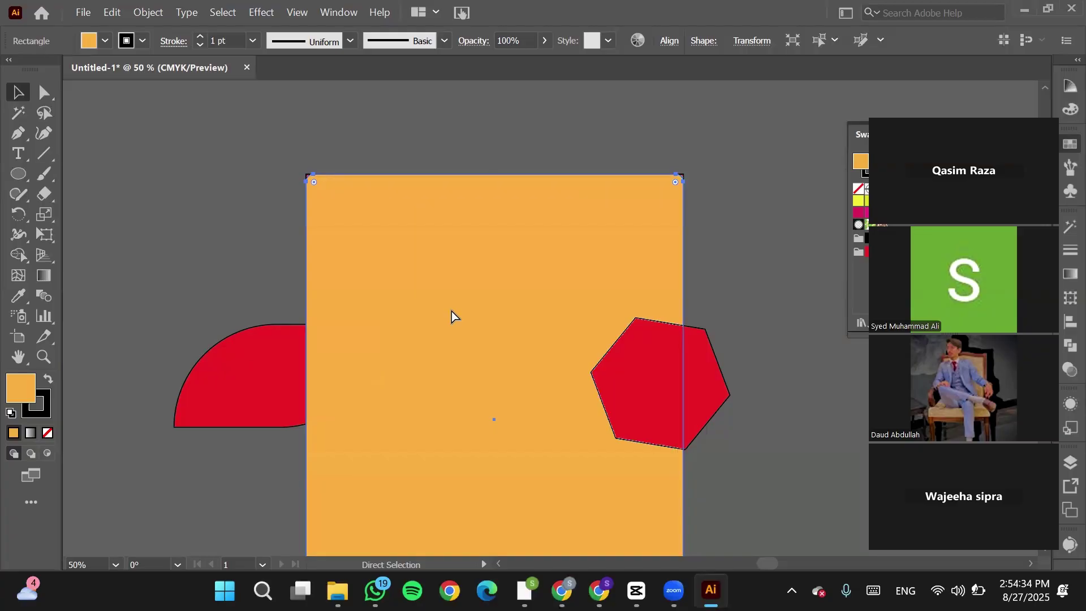
key("ctrl+bracketleft")
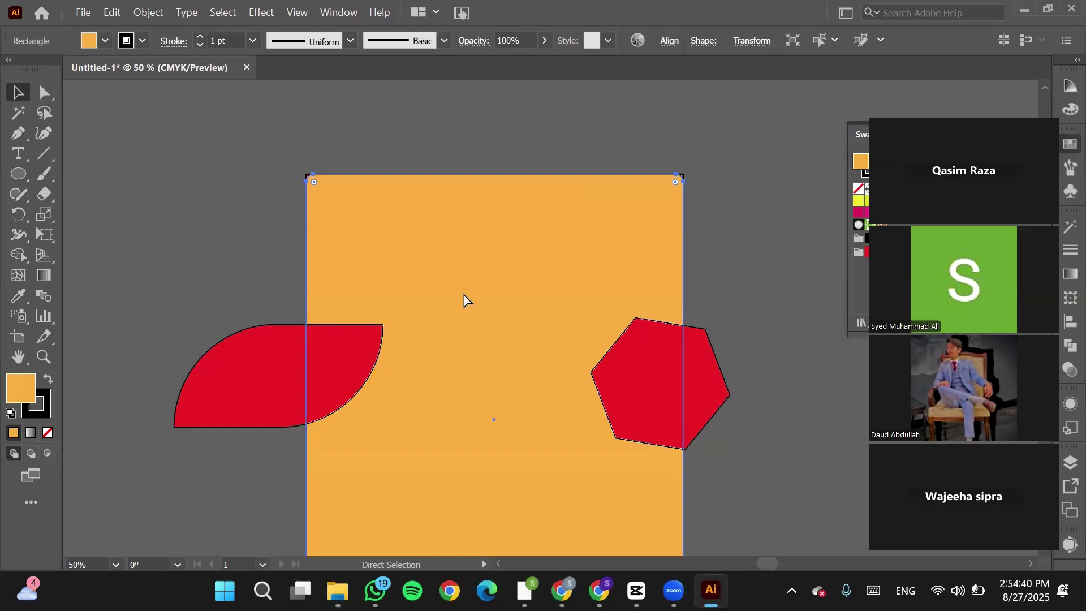
key("ctrl+shift+bracketleft")
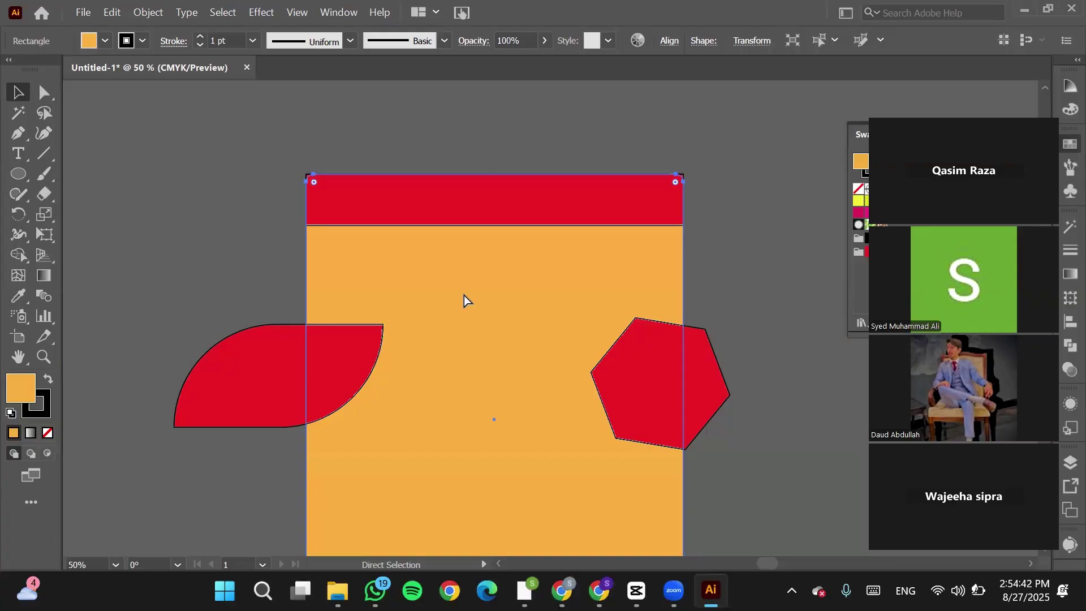
key("v")
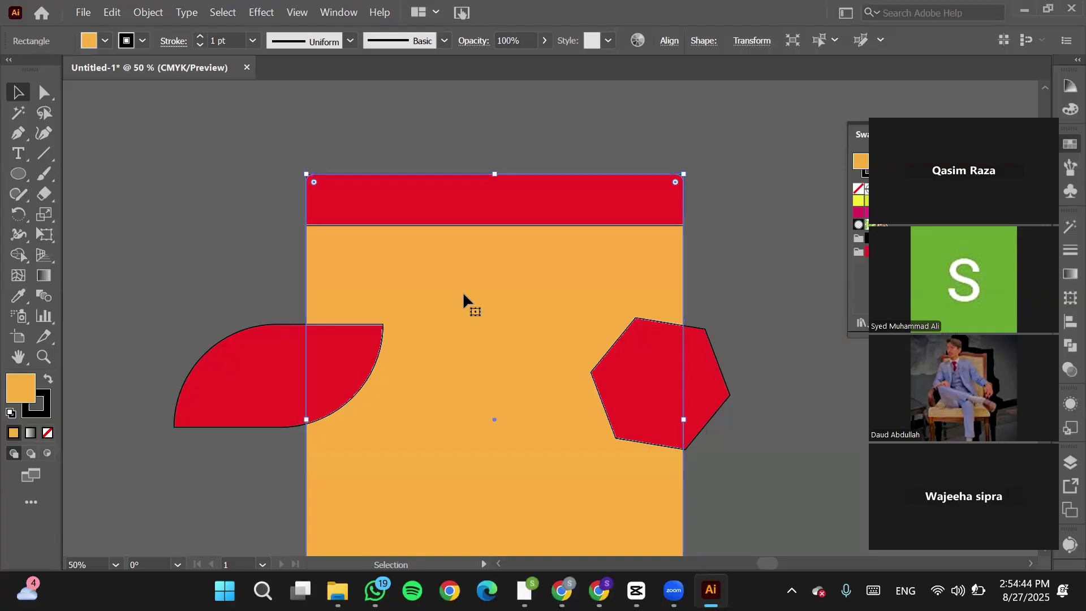
Bring the orange rectangle to the front of all the red shapes and move it up and left, off the artboard's edges.
key("a")
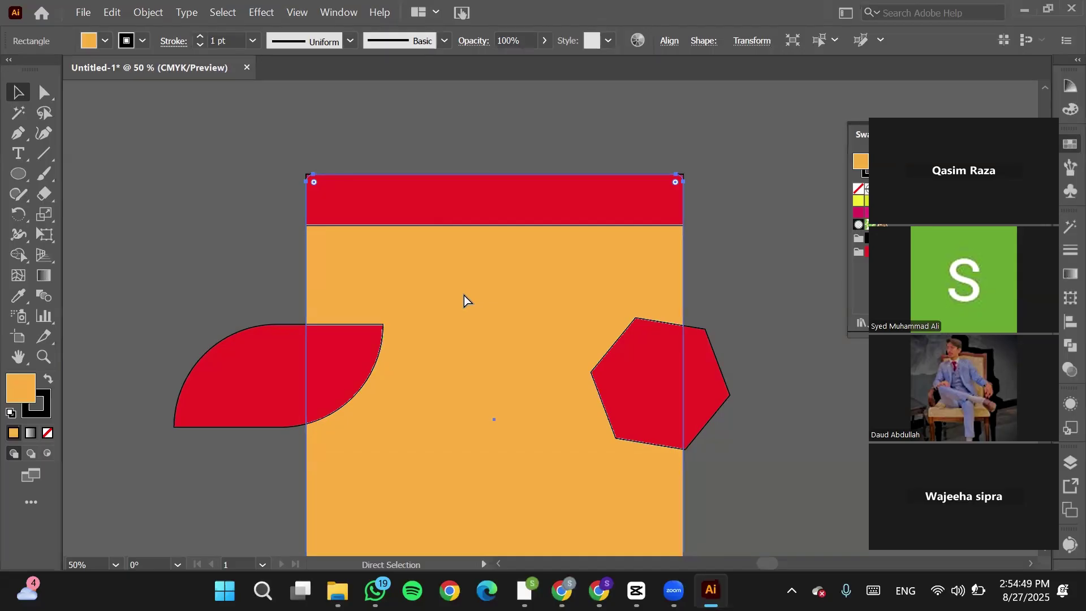
key("ctrl")
key("ctrl+shift+bracketright")
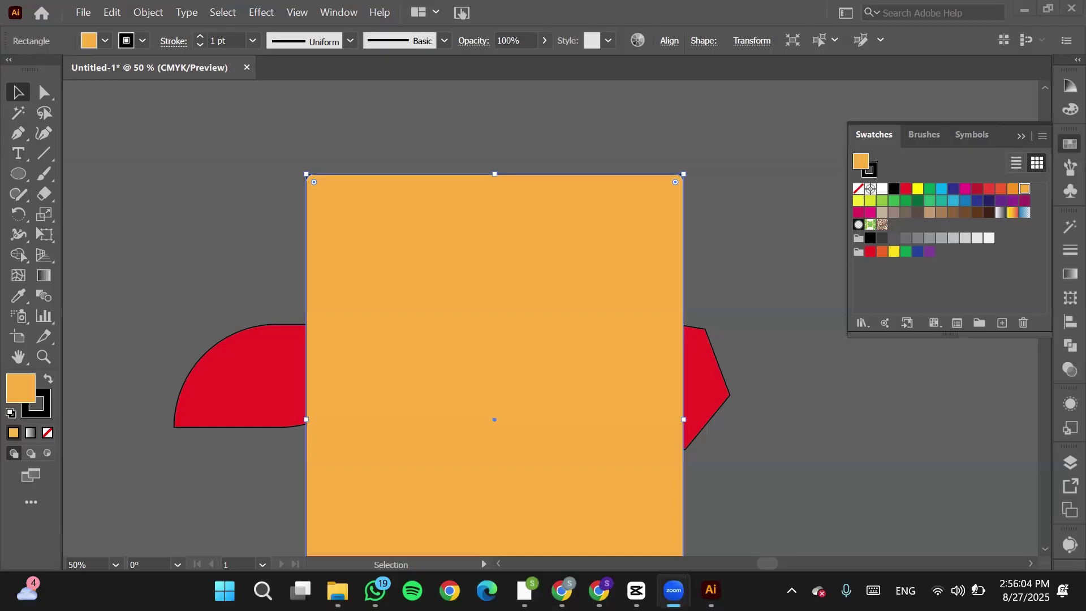
left_click_drag(611, 238, 611, 177)
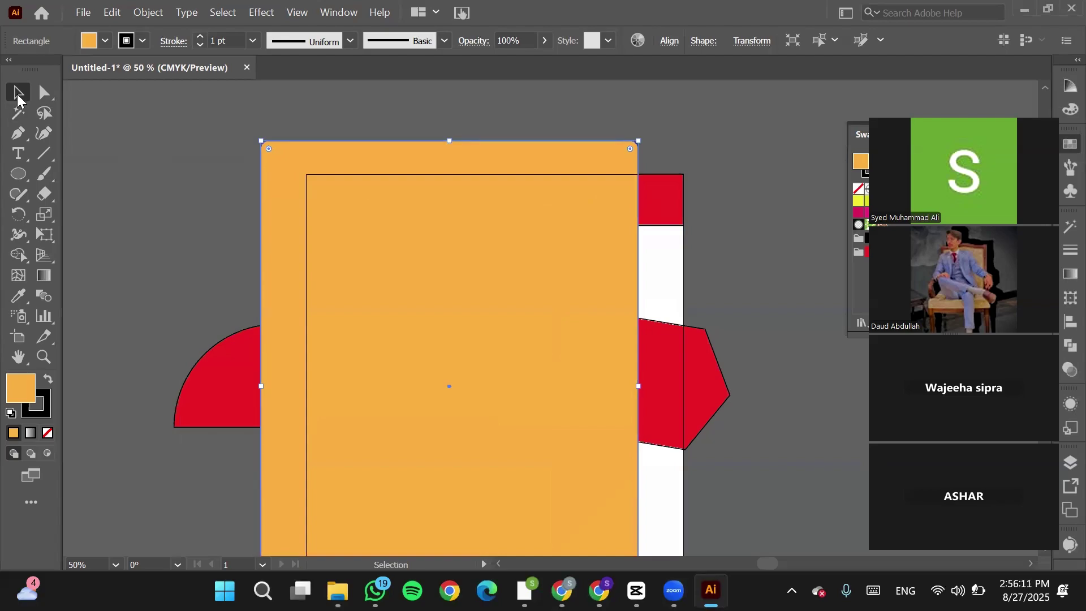
Square off the orange rectangle's two upper corners by reducing their radius to 0 pt with Direct Selection.
left_click(44, 94)
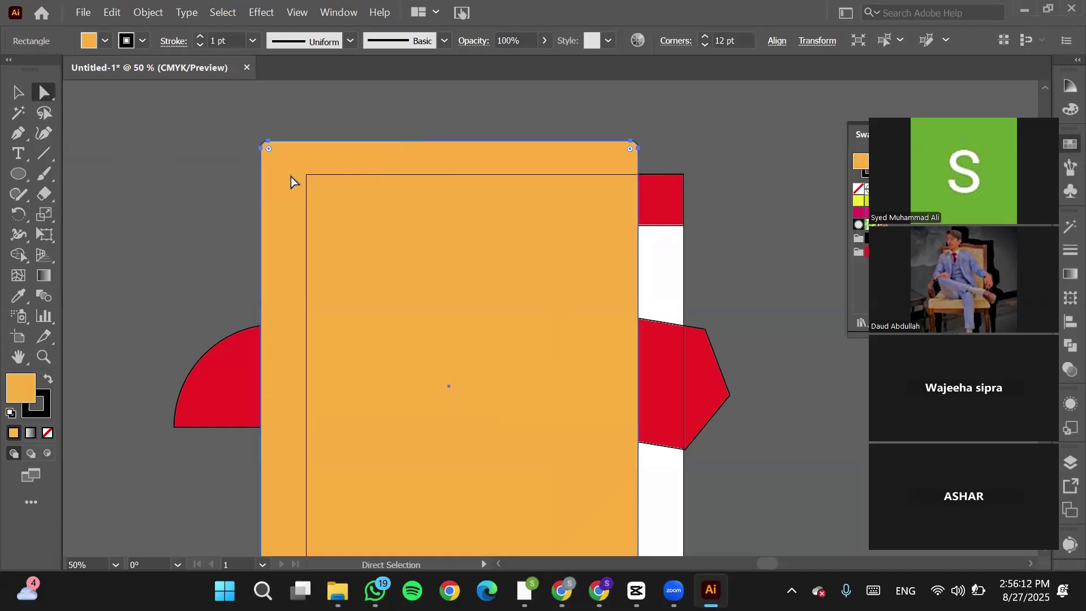
left_click_drag(274, 154, 211, 126)
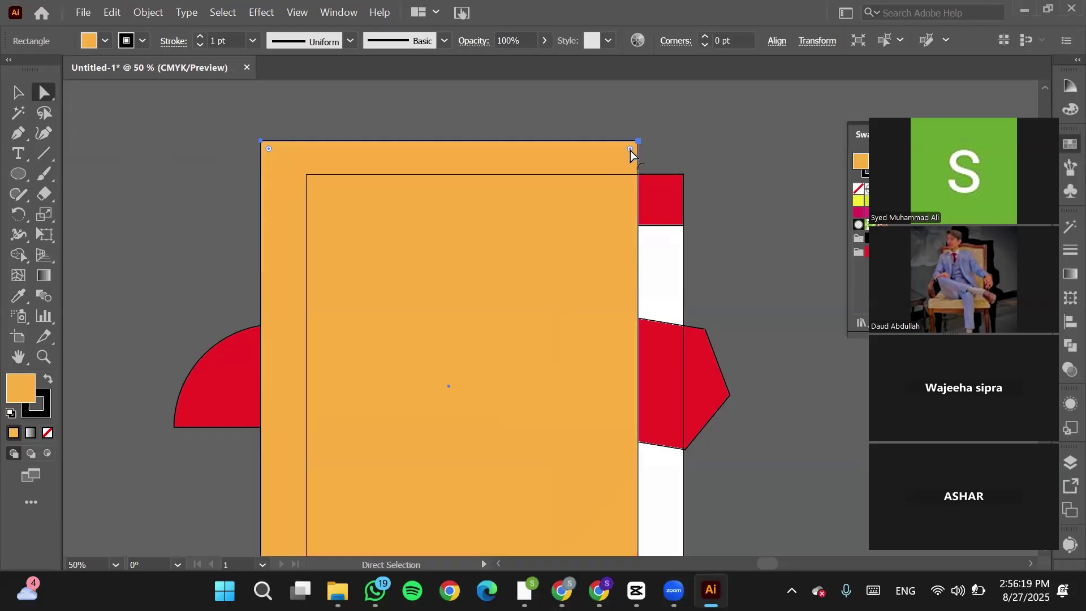
left_click_drag(630, 150, 649, 140)
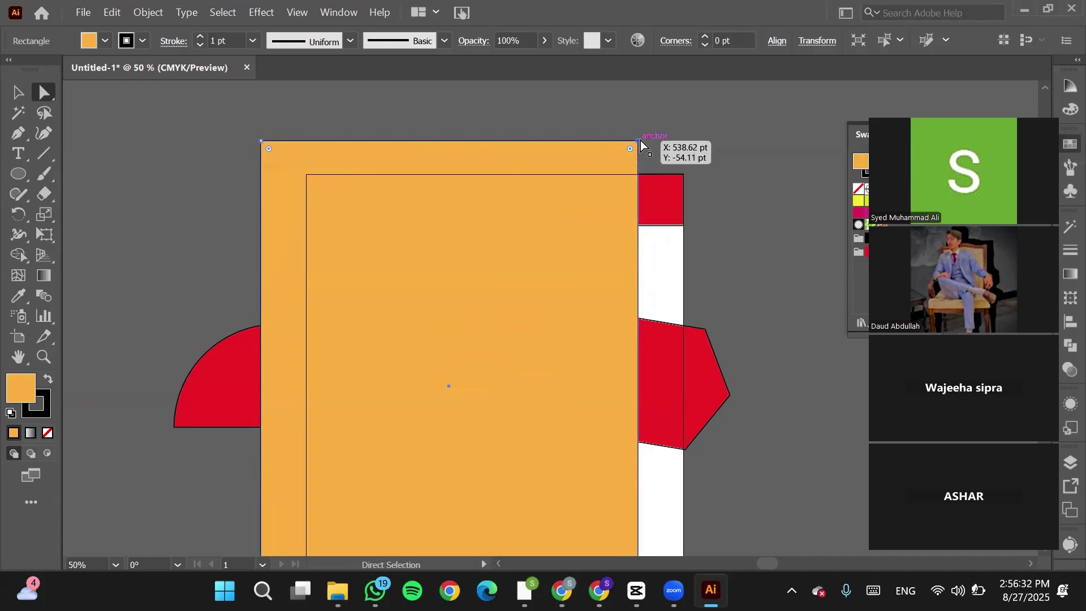
left_click_drag(629, 149, 607, 107)
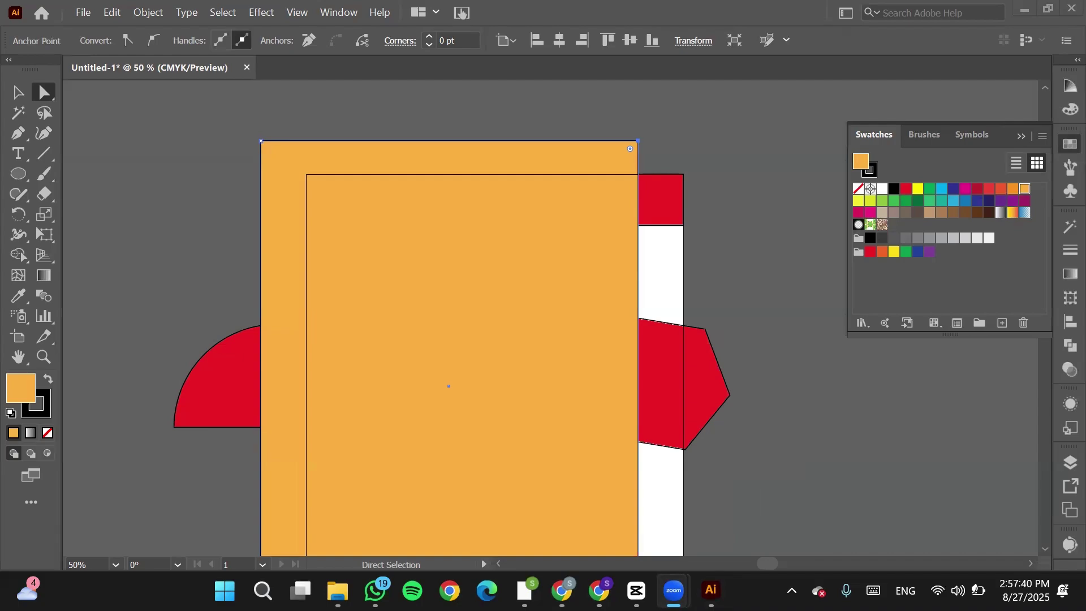
Move the orange rectangle left and down across the leaf shape, and delete it.
left_click(447, 286)
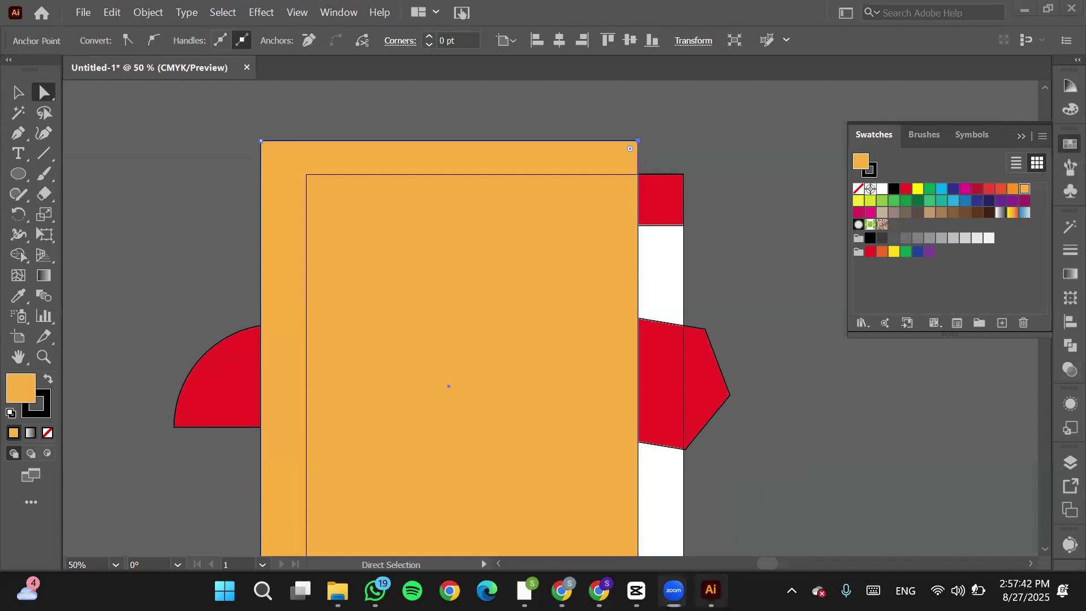
left_click_drag(439, 275, 309, 335)
key("Delete")
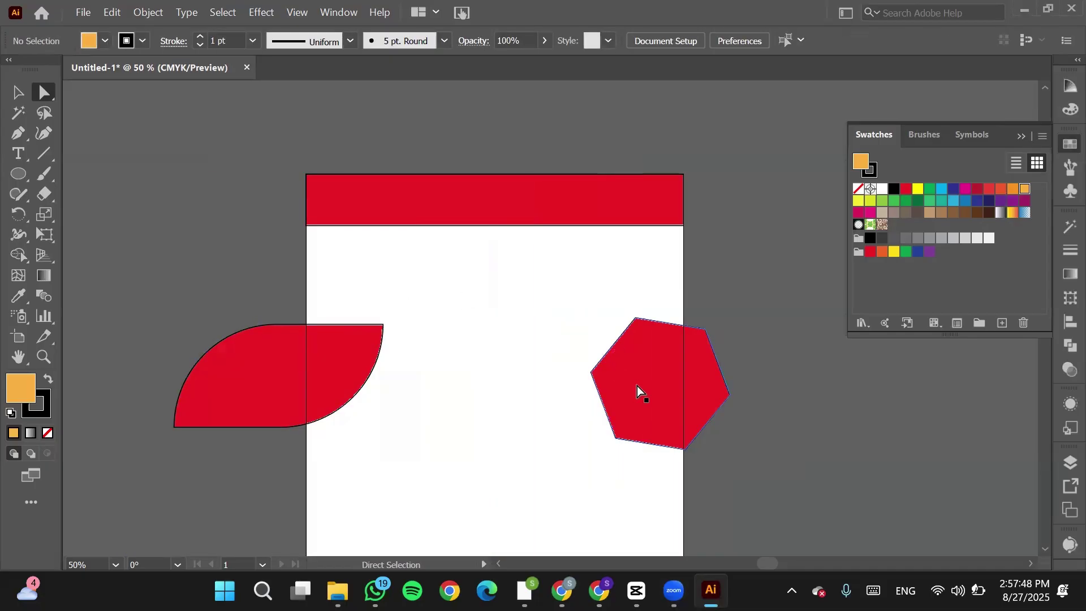
Select the red banner, the leaf shape and the hexagon together with the Lasso tool.
left_click(44, 113)
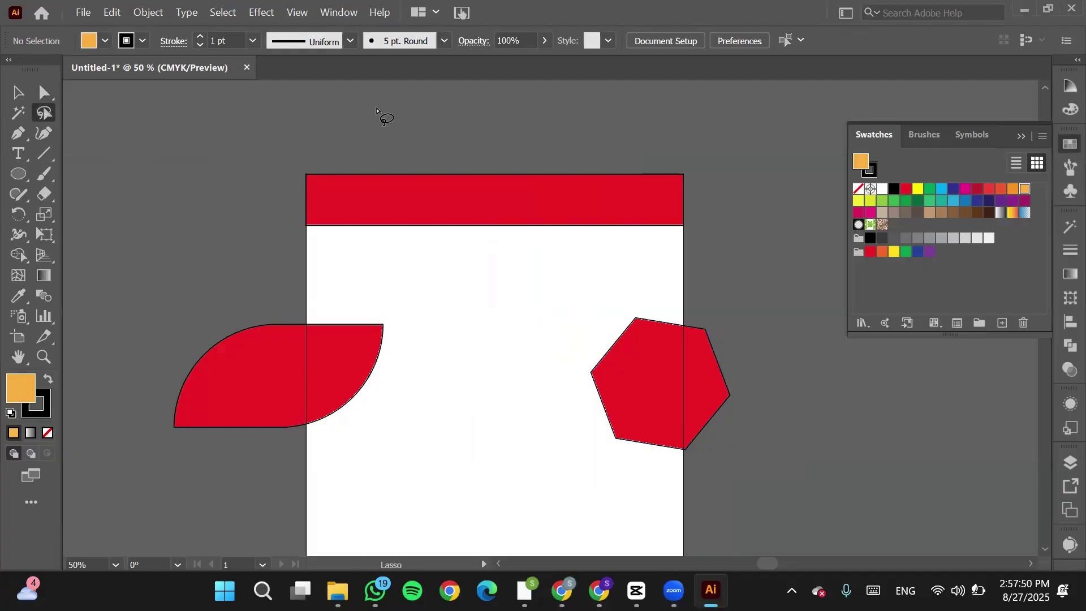
mouse_move(377, 110)
left_mouse_down()
mouse_move(243, 193)
mouse_move(173, 273)
mouse_move(135, 380)
mouse_move(134, 439)
mouse_move(198, 467)
mouse_move(252, 471)
mouse_move(347, 451)
mouse_move(450, 454)
mouse_move(401, 476)
mouse_move(650, 469)
mouse_move(729, 453)
mouse_move(751, 390)
mouse_move(754, 311)
mouse_move(740, 201)
mouse_move(716, 155)
mouse_move(617, 127)
mouse_move(395, 119)
left_mouse_up()
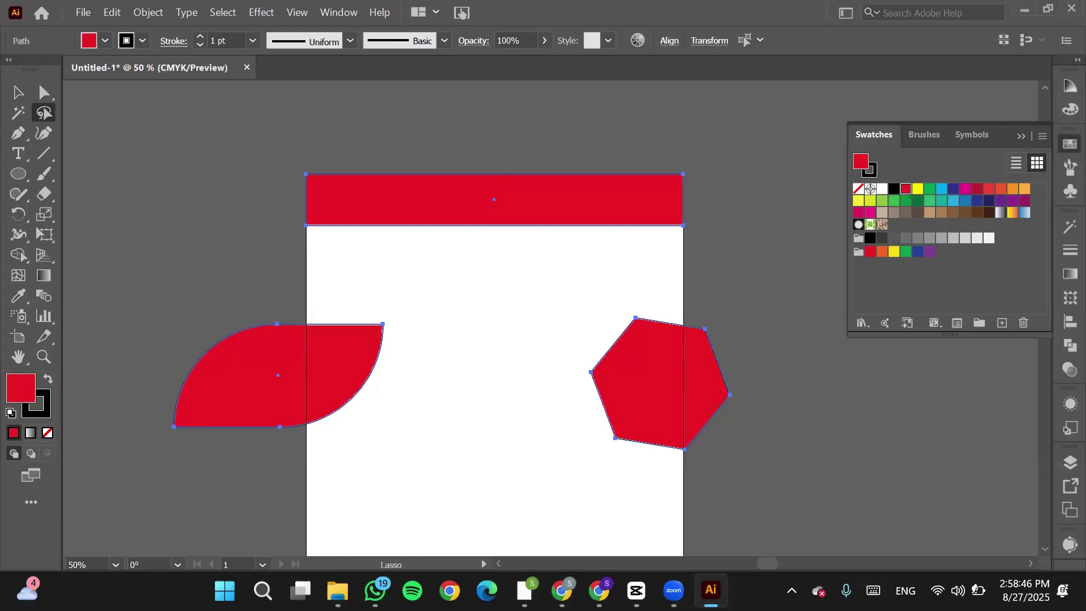
mouse_move(674, 591)
left_click(749, 514)
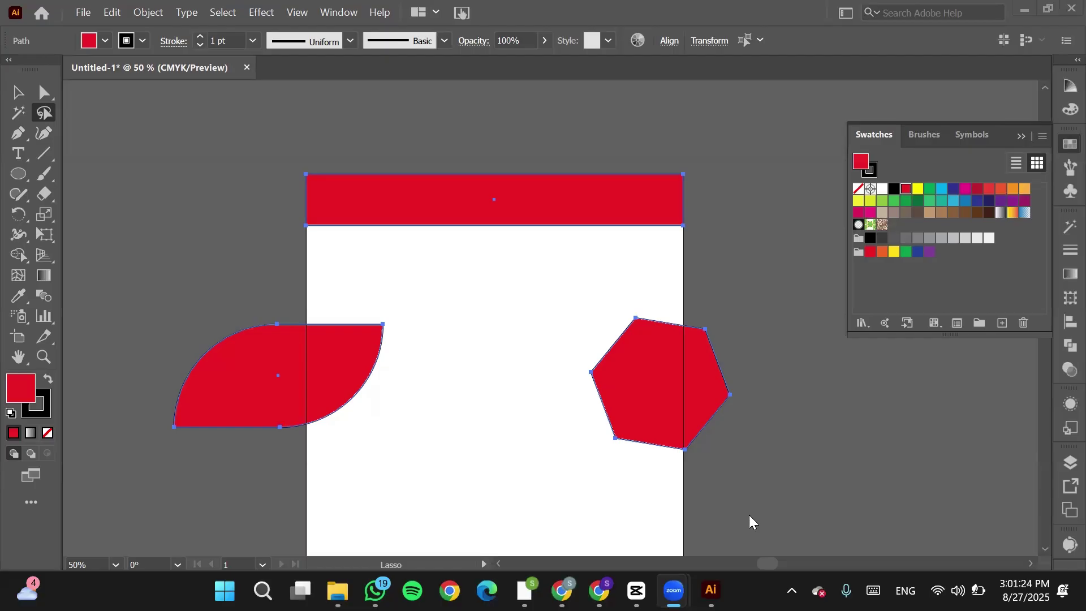
Switch to File Explorer and examine the poster image "online Short computer courses 2" from the Needed folder in a maximized viewer.
mouse_move(337, 591)
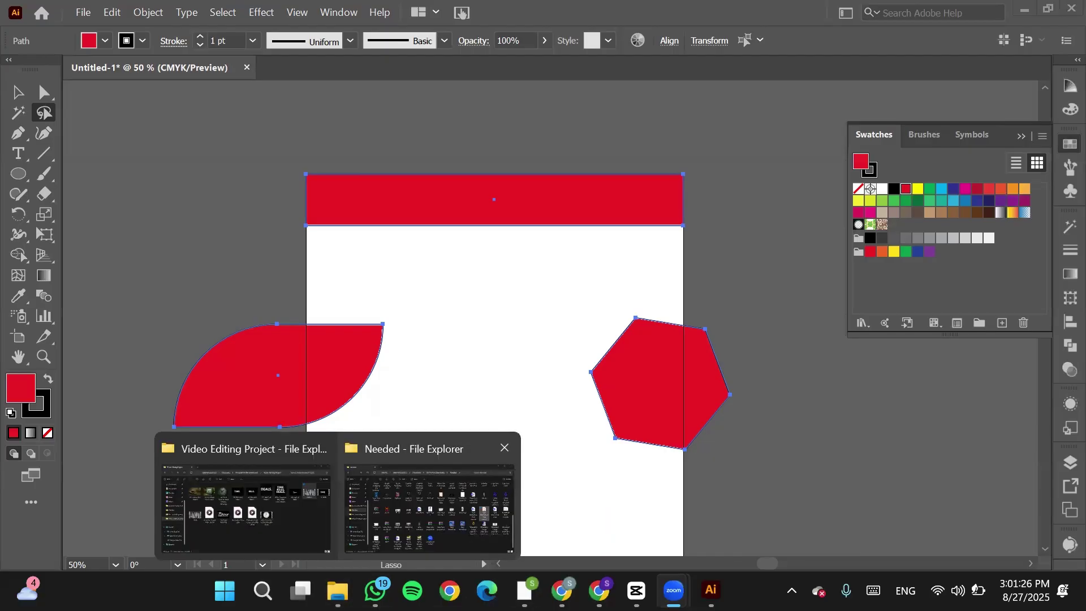
left_click(429, 505)
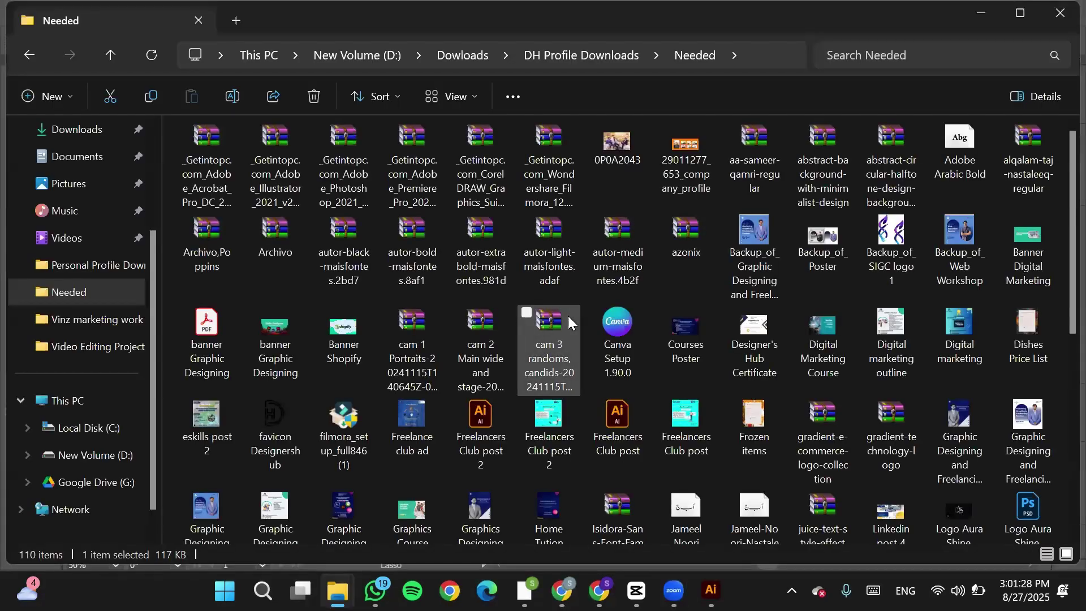
scroll(568, 315, "down", 1)
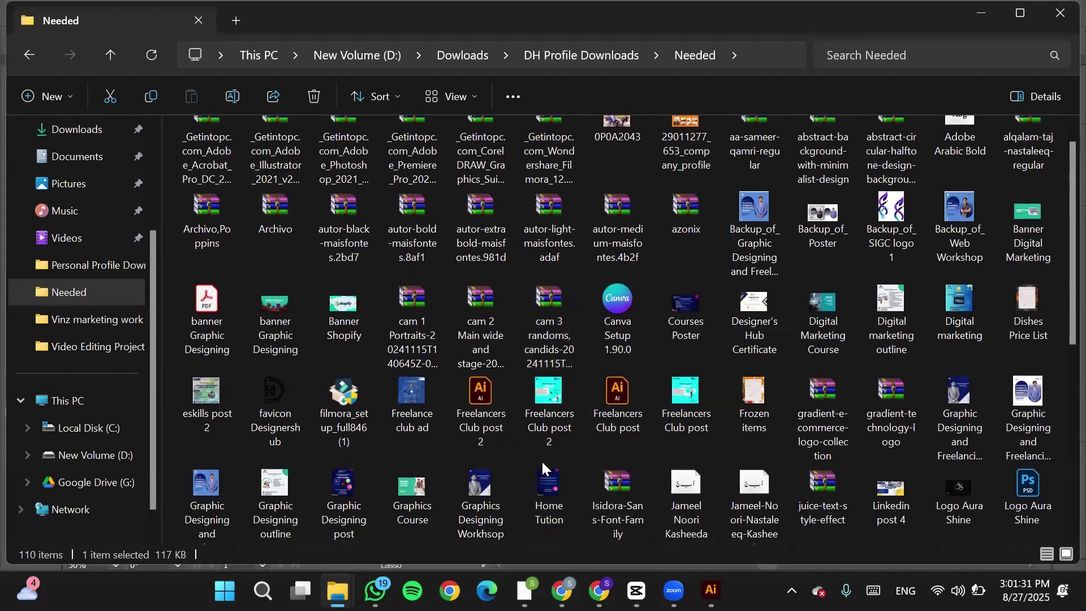
scroll(541, 460, "down", 3)
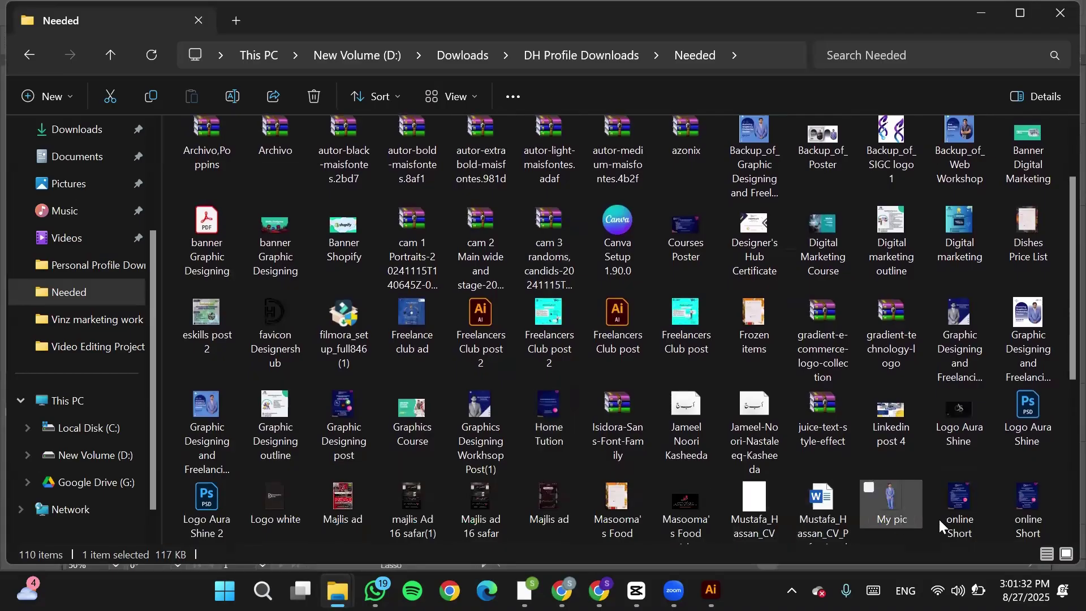
scroll(968, 507, "down", 3)
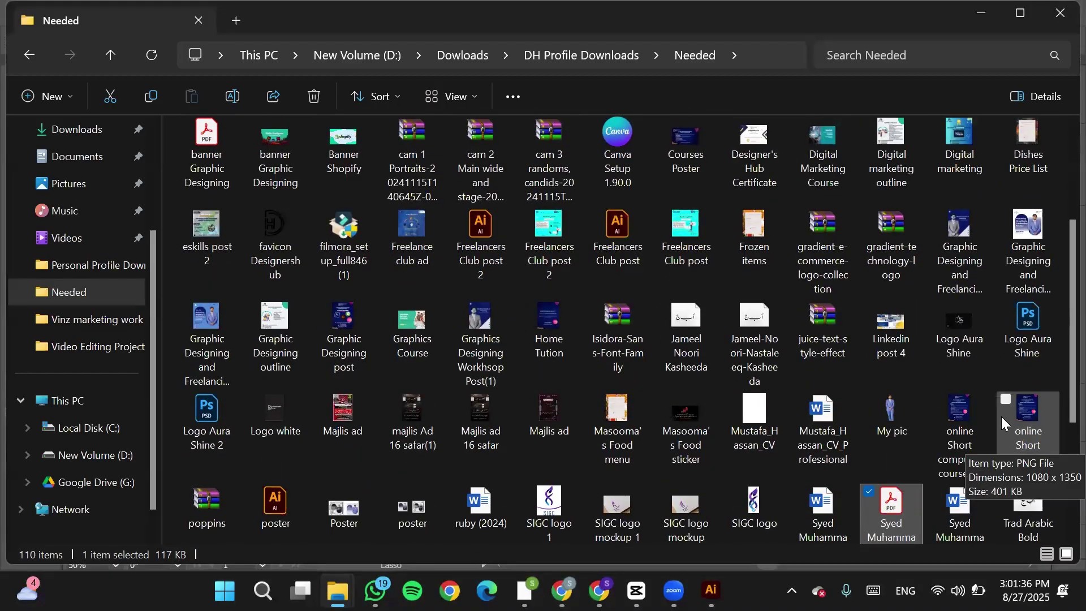
left_click(962, 434)
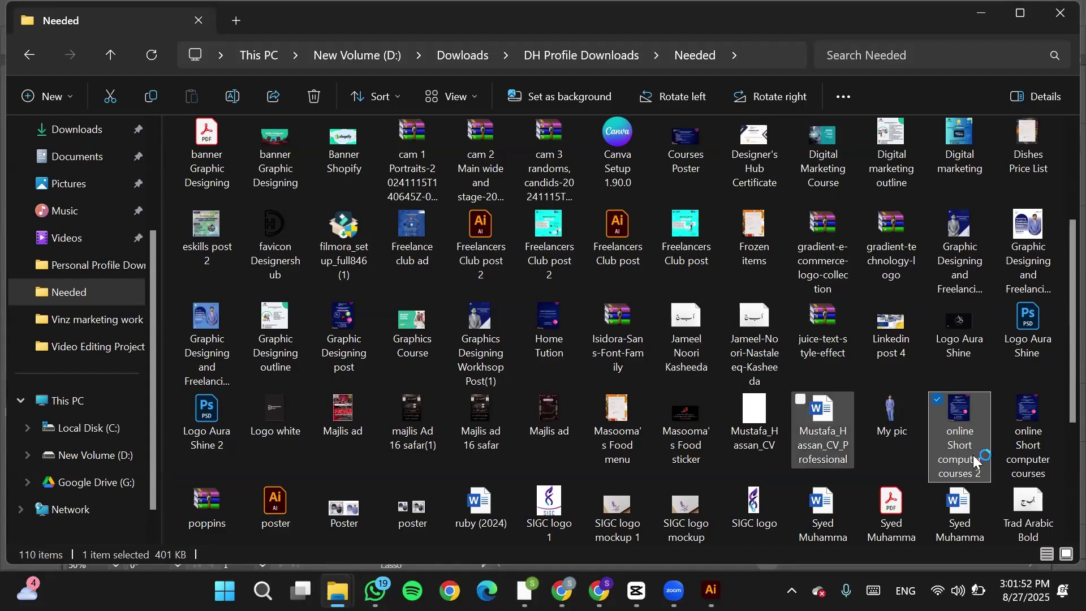
double_click(961, 428)
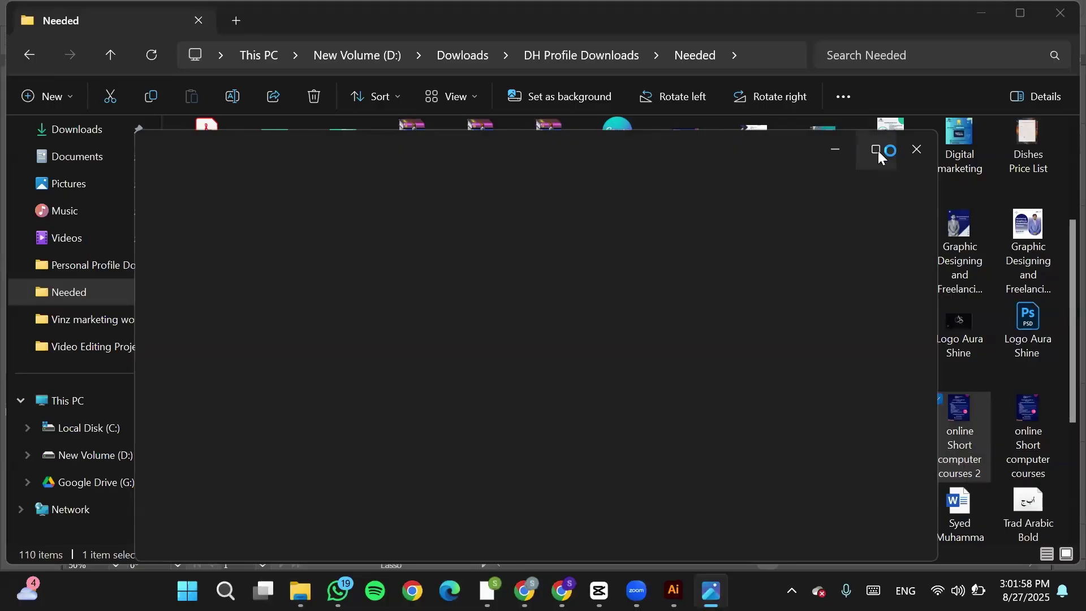
left_click(872, 151)
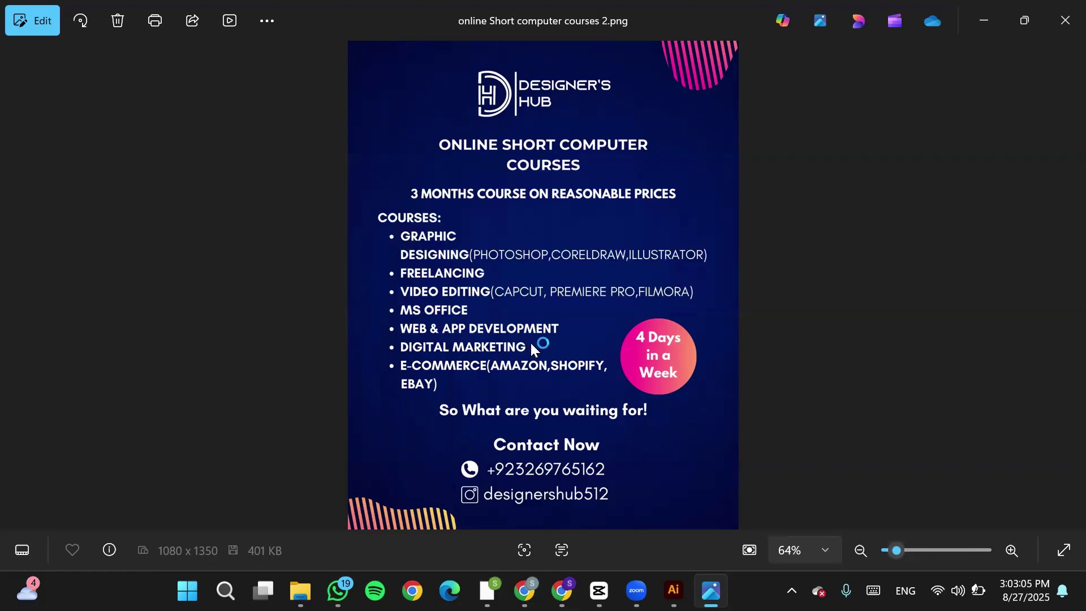
left_click(983, 11)
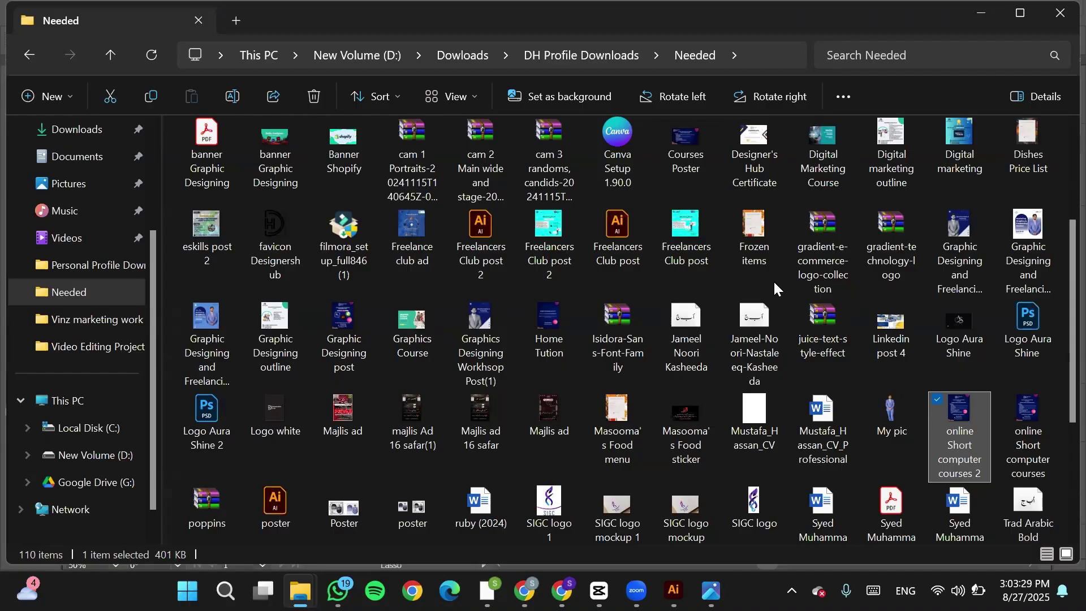
Switch back to Illustrator and undo the deletion and the last move of the orange rectangle.
left_click_drag(960, 435, 673, 591)
left_click(690, 506)
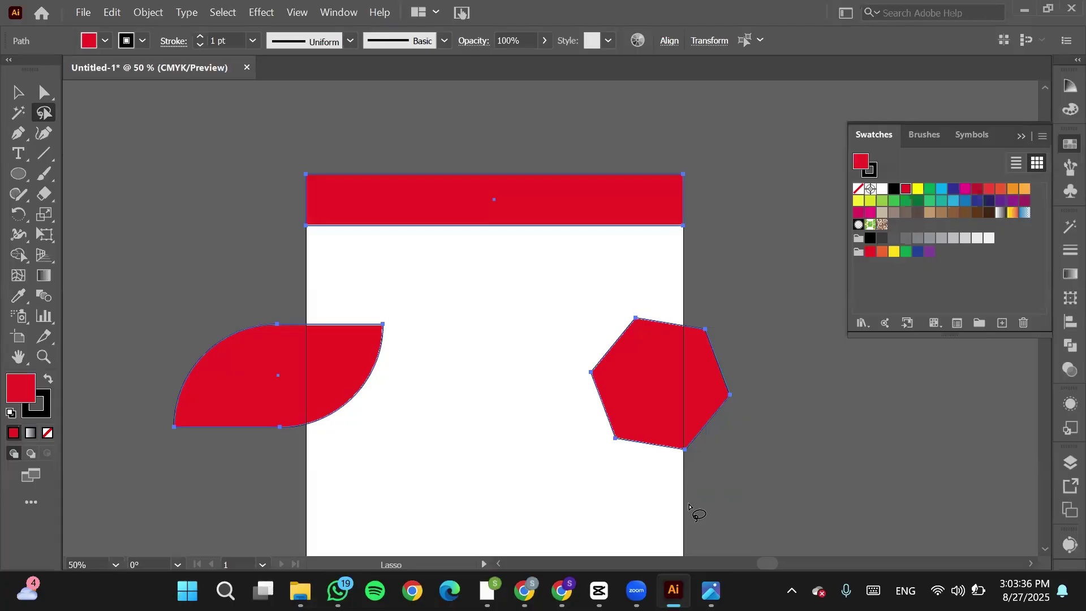
scroll(681, 314, "down", 5)
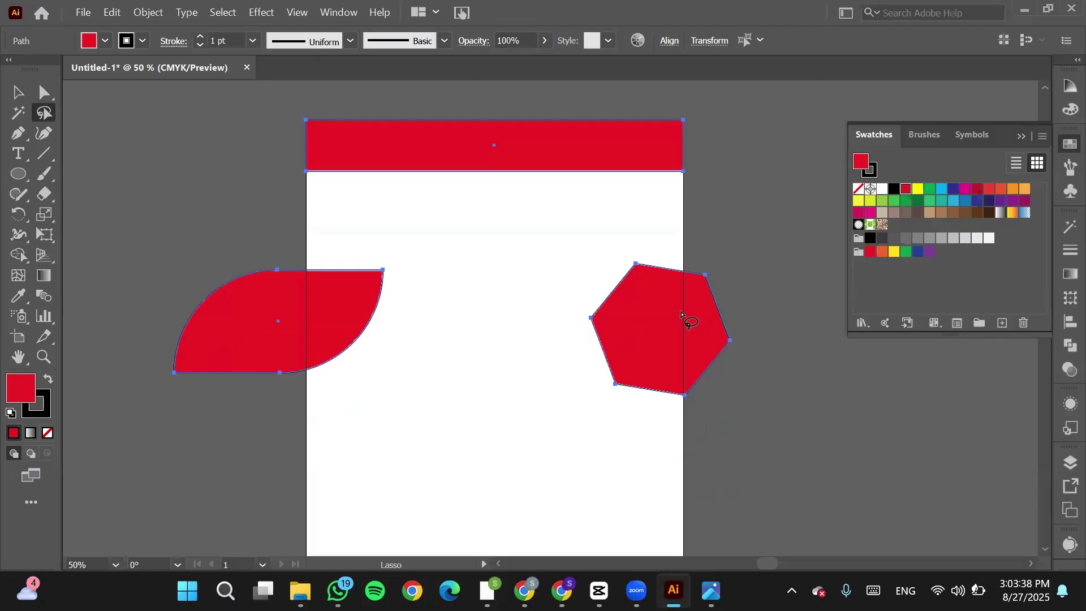
key("ctrl+z")
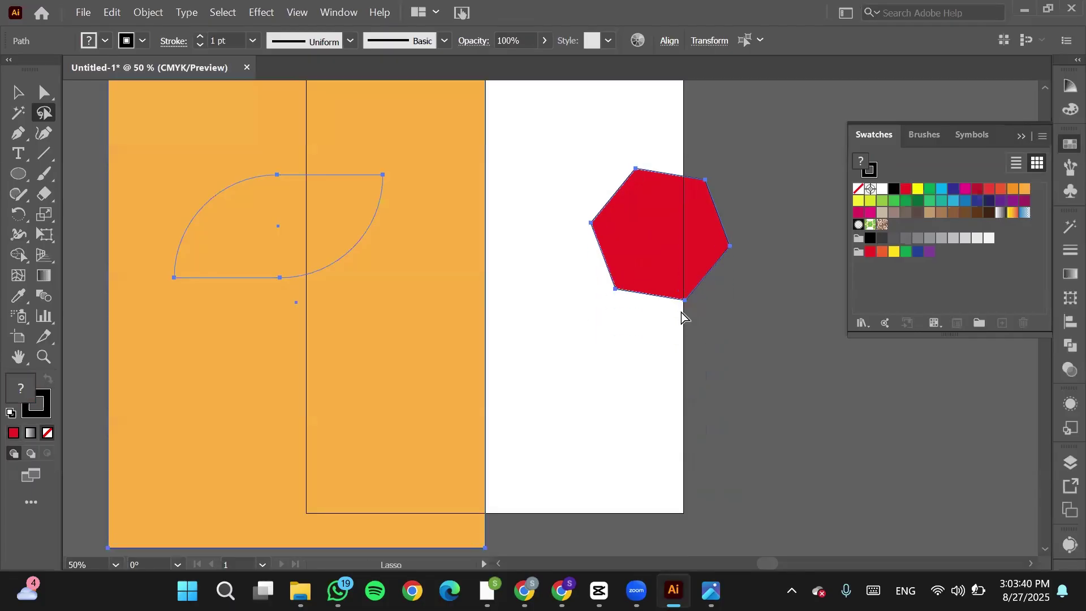
key("ctrl+z")
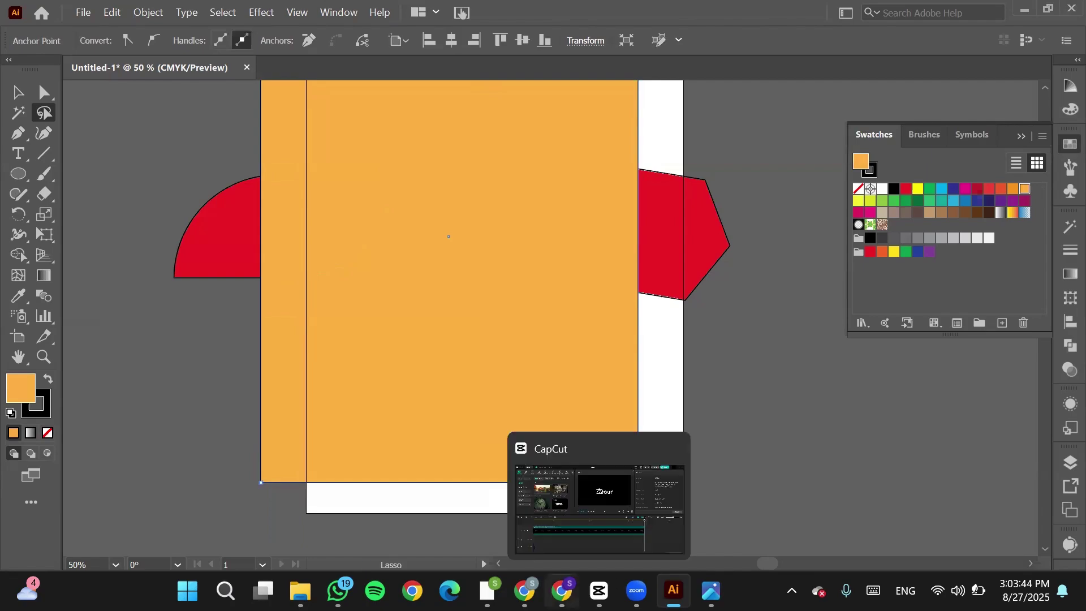
Activate the Selection tool with the orange rectangle still selected.
mouse_move(562, 591)
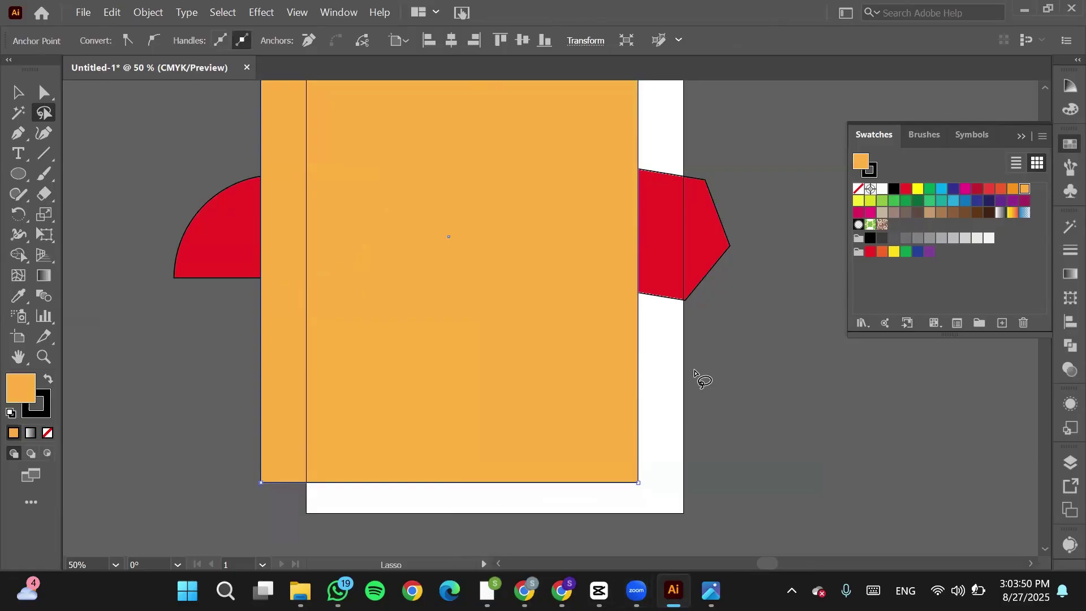
left_click(21, 95)
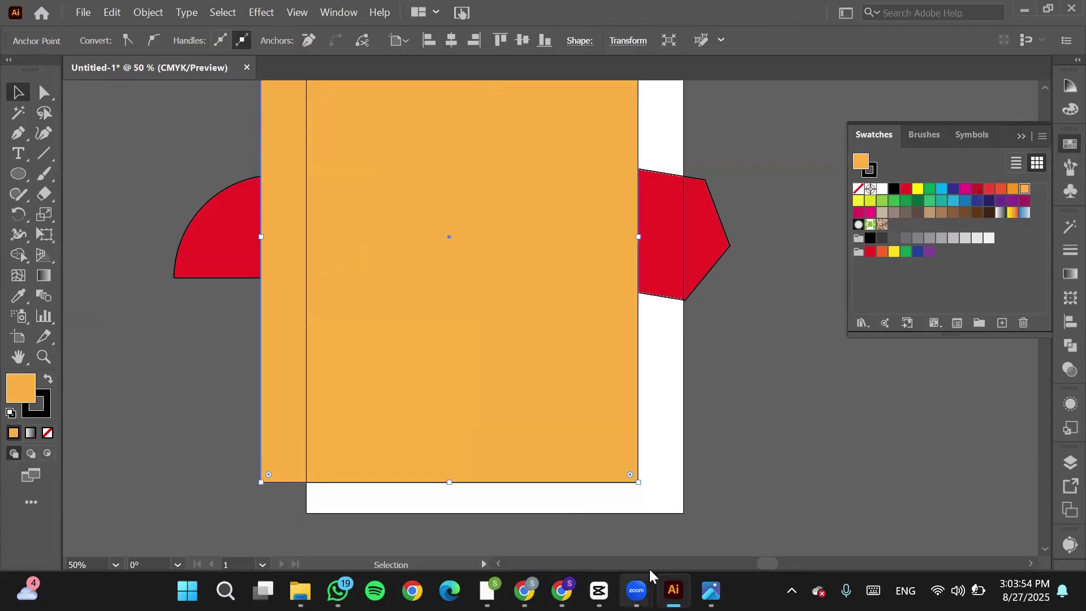
mouse_move(636, 590)
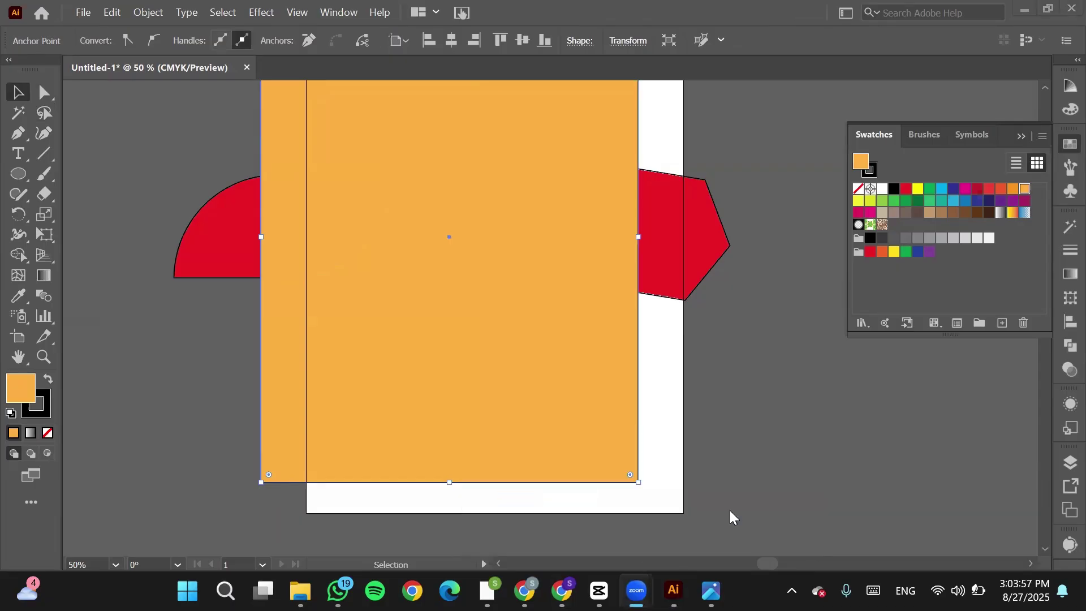